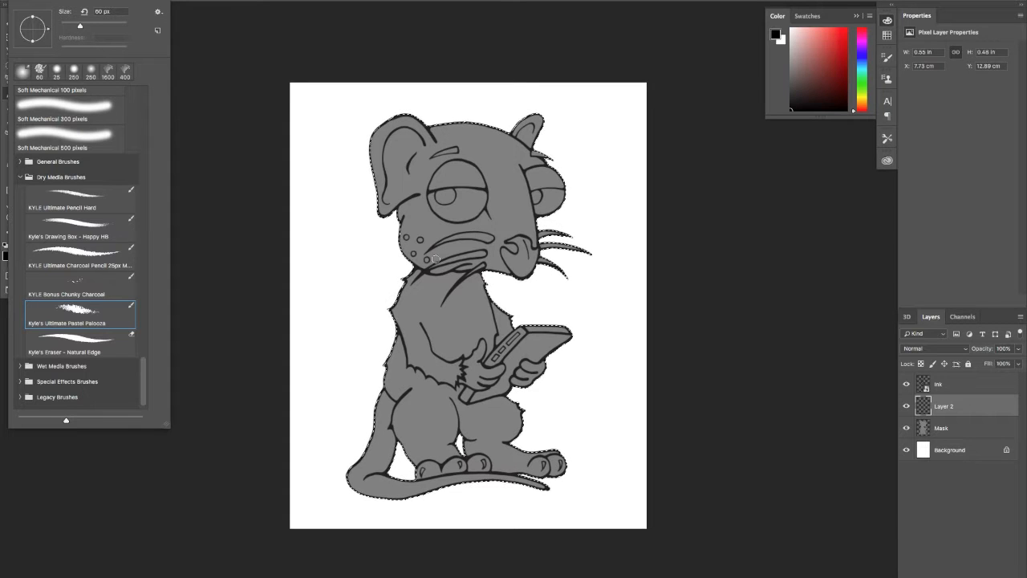
Set the foreground colour to a medium purple for painting the rat's fur on Layer 2
left_click(427, 305)
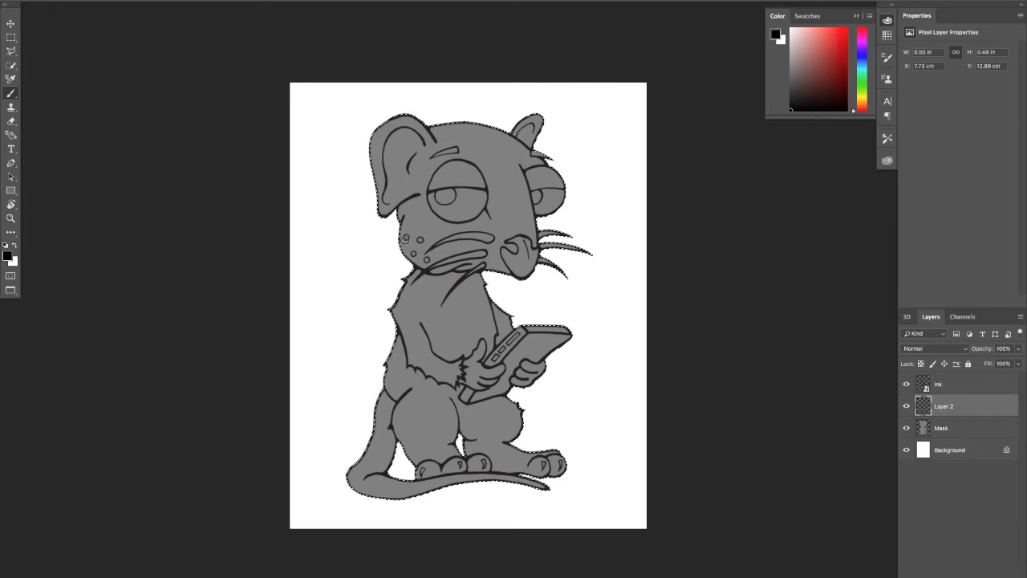
mouse_move(487, 233)
left_mouse_down()
mouse_move(473, 249)
mouse_move(467, 240)
mouse_move(487, 263)
mouse_move(509, 255)
left_mouse_up()
key("z")
key("b")
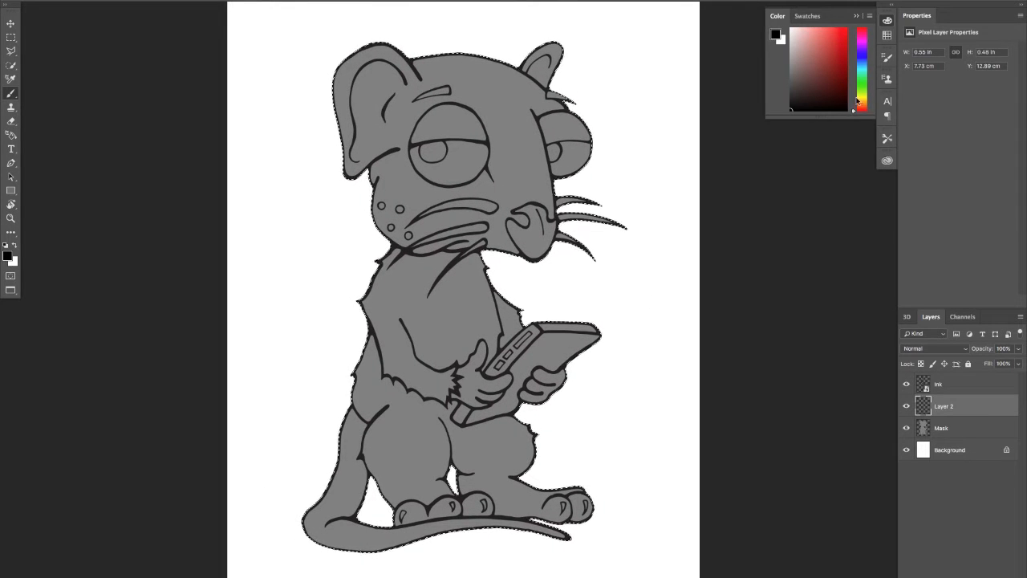
left_click(863, 71)
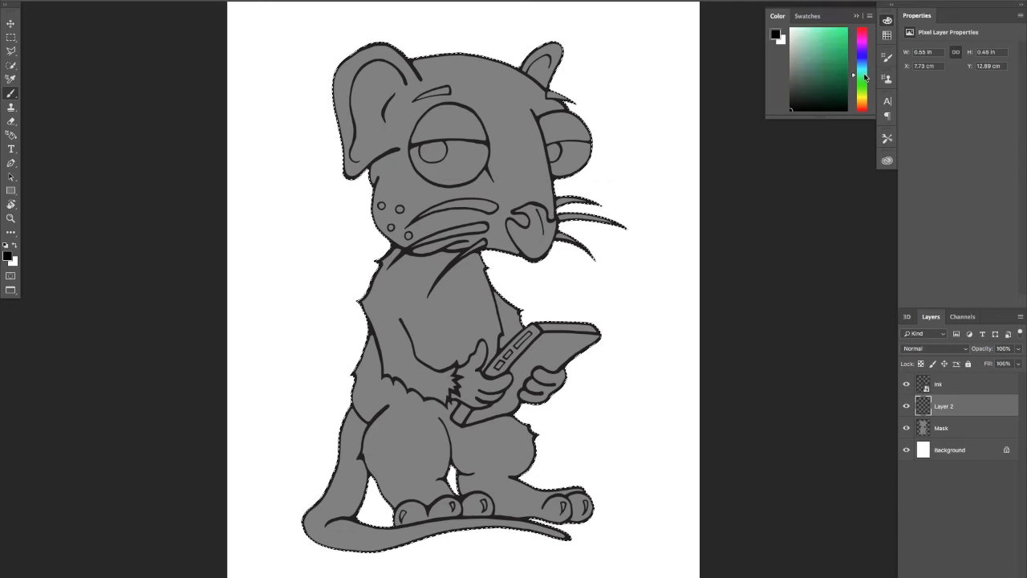
mouse_move(864, 76)
left_mouse_down()
mouse_move(868, 66)
mouse_move(864, 103)
mouse_move(866, 43)
left_mouse_up()
left_click(826, 58)
left_click(816, 53)
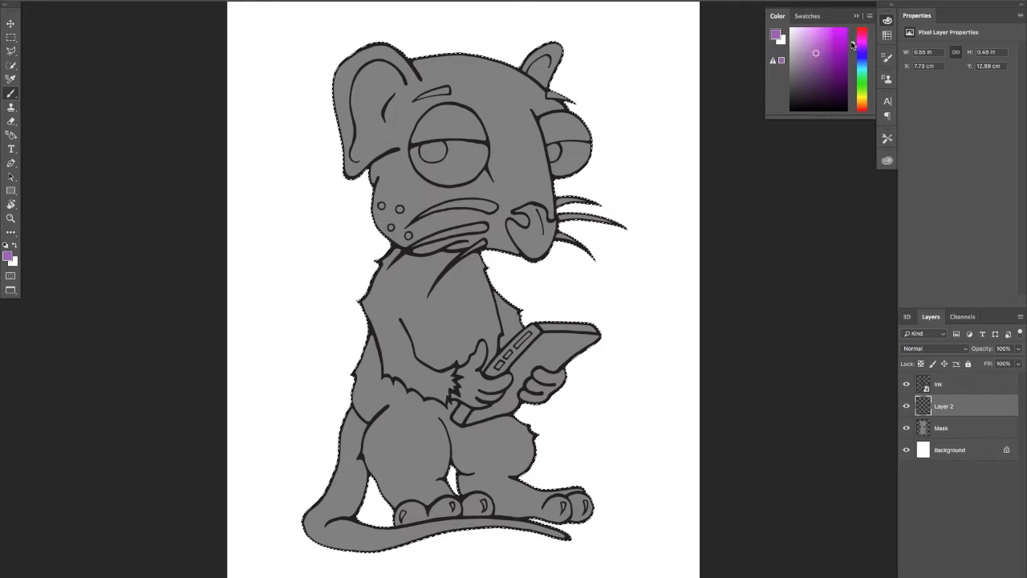
Paint the rat's large ear and the adjoining edge of its cheek purple with the Pastel Palooza brush
left_click_drag(384, 49, 344, 76)
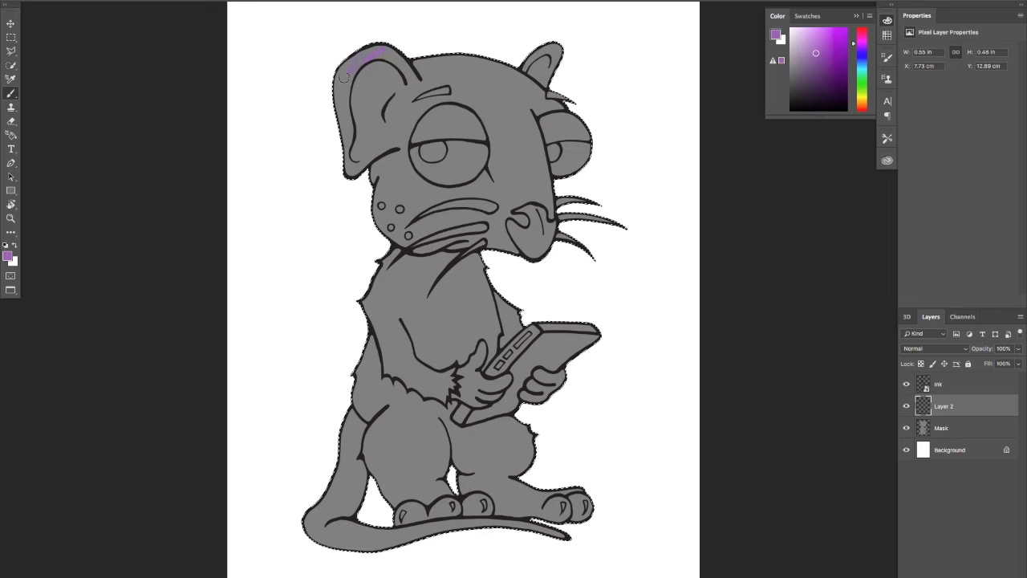
mouse_move(385, 49)
left_mouse_down()
mouse_move(356, 94)
mouse_move(356, 113)
mouse_move(324, 155)
left_mouse_up()
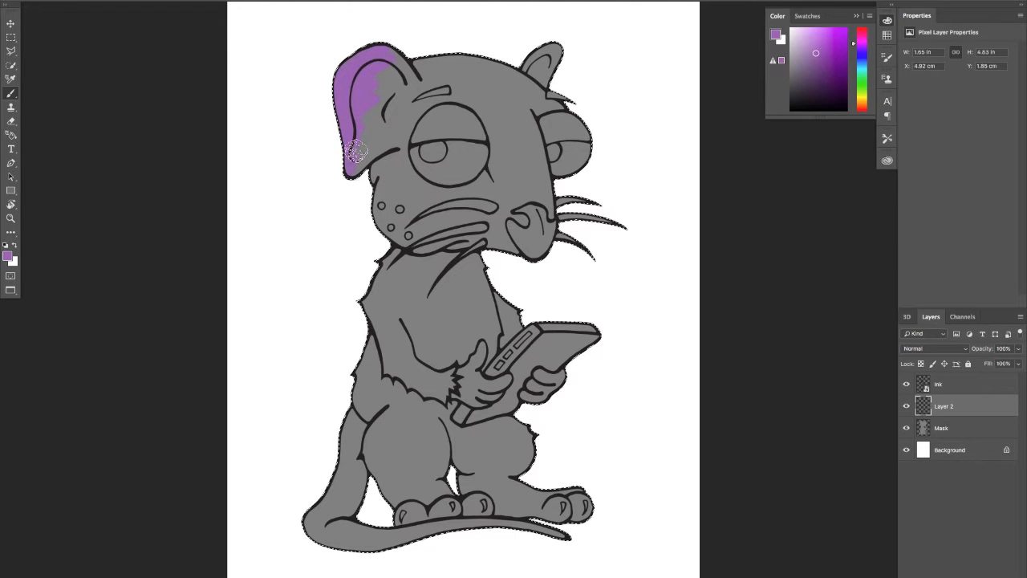
left_click_drag(376, 132, 404, 133)
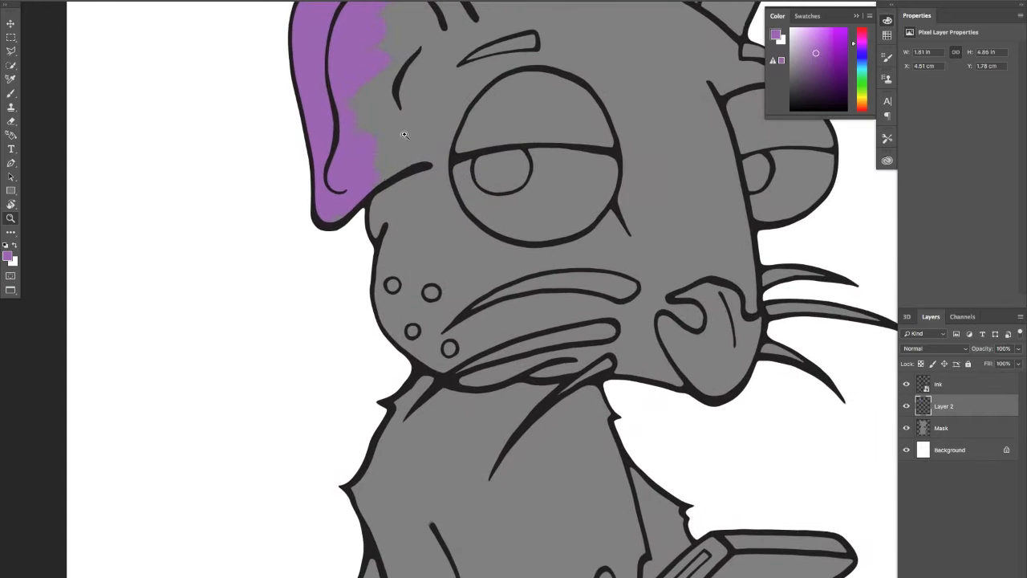
left_click_drag(380, 214, 345, 334)
mouse_move(379, 116)
left_mouse_down()
mouse_move(343, 130)
mouse_move(354, 163)
mouse_move(335, 296)
mouse_move(364, 150)
mouse_move(369, 166)
mouse_move(357, 326)
mouse_move(375, 168)
mouse_move(321, 223)
mouse_move(288, 156)
mouse_move(327, 244)
mouse_move(339, 311)
mouse_move(322, 341)
mouse_move(337, 371)
mouse_move(378, 376)
left_mouse_up()
left_click_drag(399, 308, 372, 319)
Switch to the Hard Round brush and paint the forehead, small ear and face around the large eye purple
right_click(125, 135)
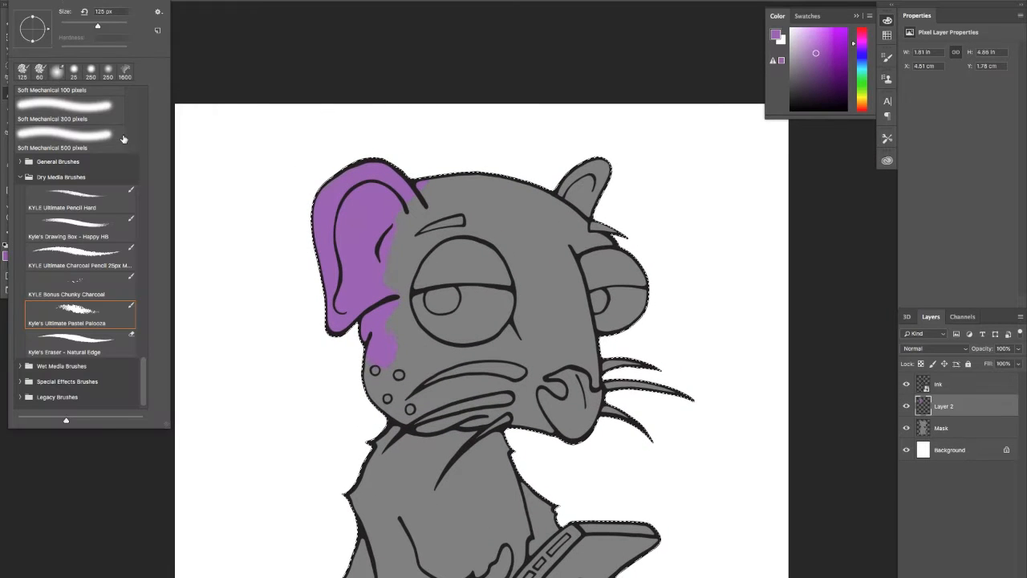
left_click(20, 161)
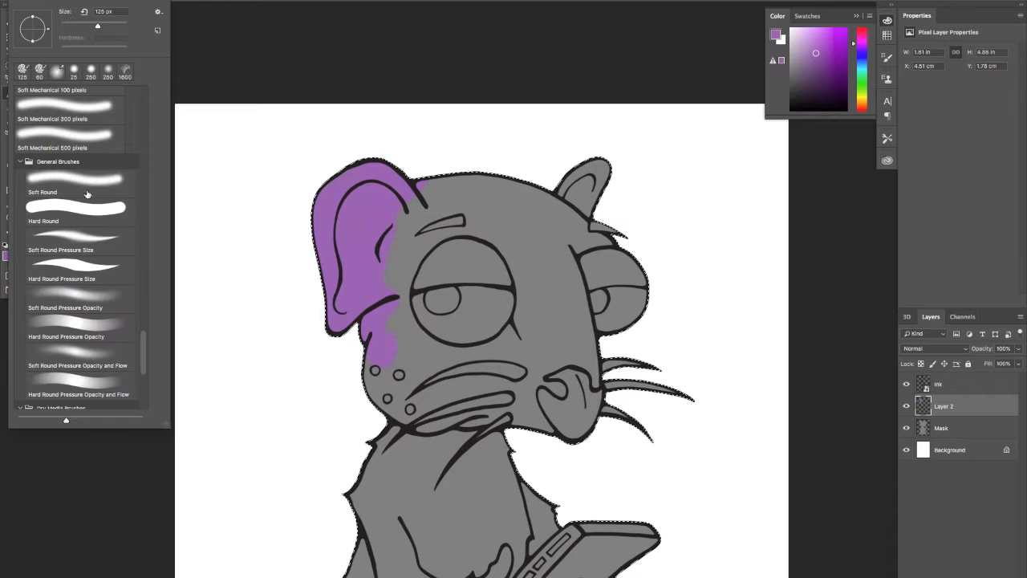
left_click(110, 221)
left_click_drag(430, 167, 475, 171)
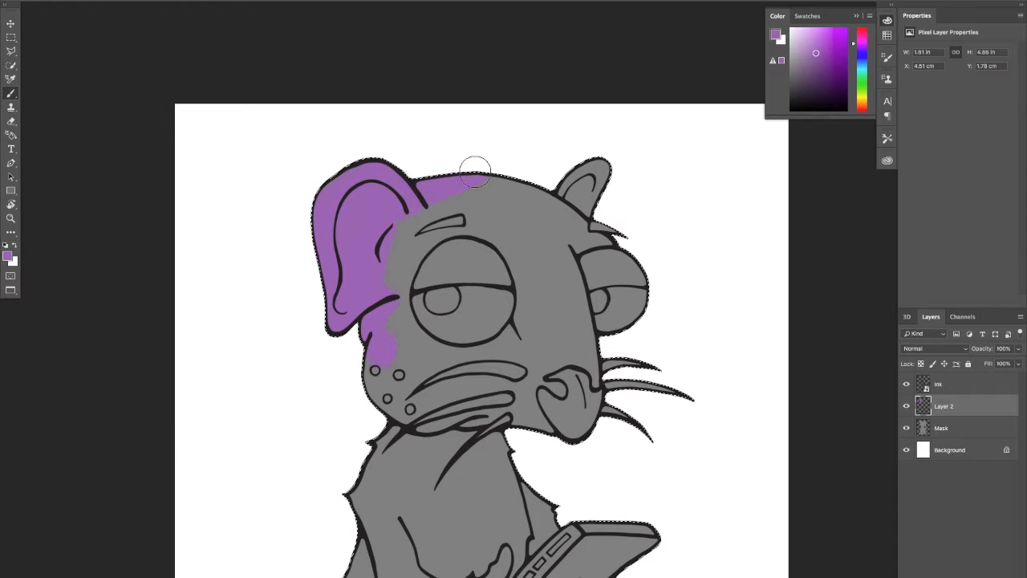
mouse_move(381, 197)
left_mouse_down()
mouse_move(407, 211)
mouse_move(506, 163)
mouse_move(489, 189)
mouse_move(606, 156)
mouse_move(569, 209)
mouse_move(604, 210)
mouse_move(560, 236)
mouse_move(580, 234)
mouse_move(555, 262)
mouse_move(570, 357)
mouse_move(544, 301)
mouse_move(534, 326)
mouse_move(539, 307)
mouse_move(529, 302)
mouse_move(517, 339)
mouse_move(493, 357)
mouse_move(517, 329)
mouse_move(458, 368)
mouse_move(501, 345)
mouse_move(440, 361)
mouse_move(420, 351)
mouse_move(452, 357)
mouse_move(413, 340)
mouse_move(389, 295)
mouse_move(399, 337)
left_mouse_up()
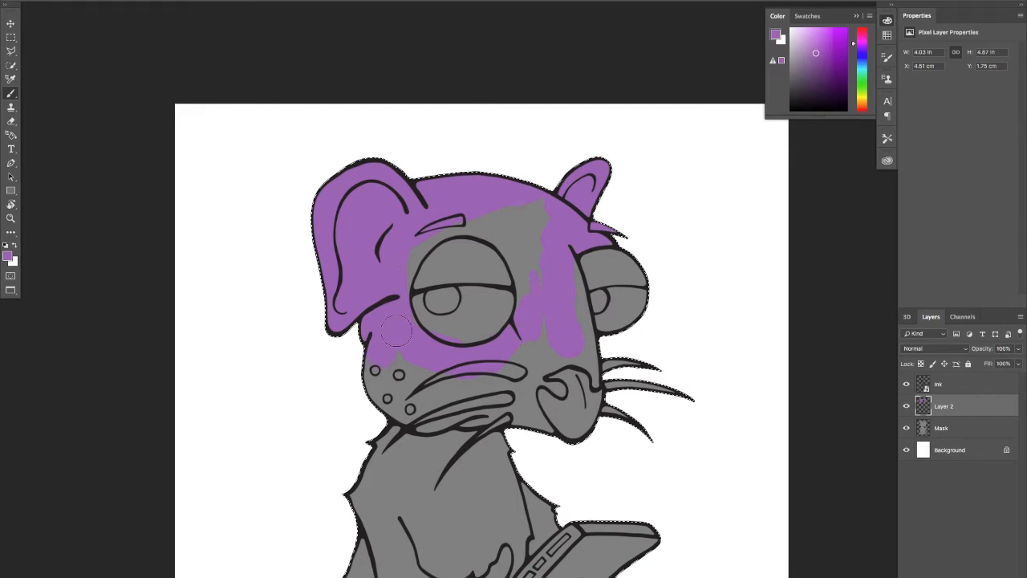
left_click_drag(395, 279, 398, 295)
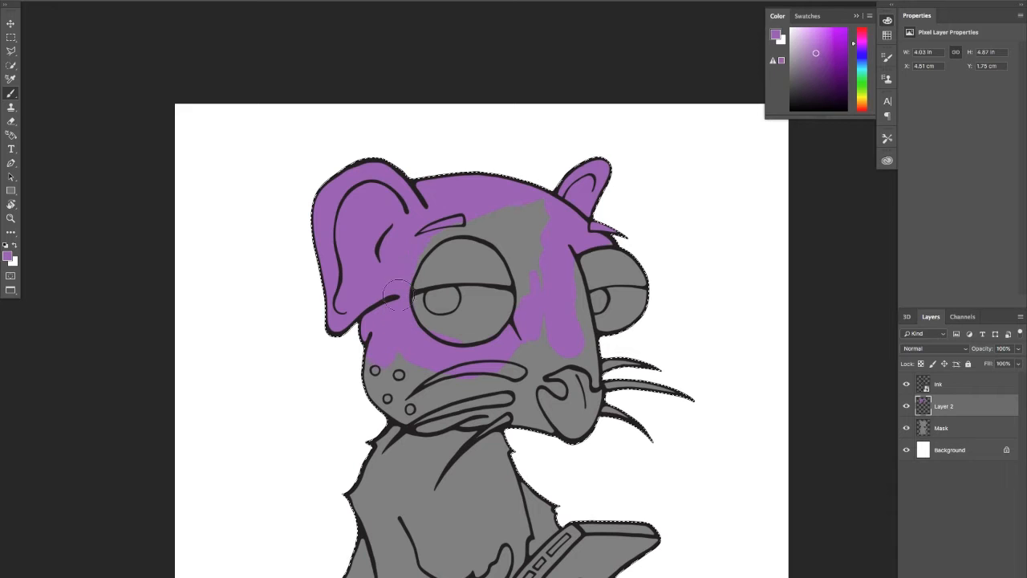
mouse_move(413, 257)
left_mouse_down()
mouse_move(428, 235)
mouse_move(505, 208)
mouse_move(487, 226)
mouse_move(450, 231)
mouse_move(514, 242)
left_mouse_up()
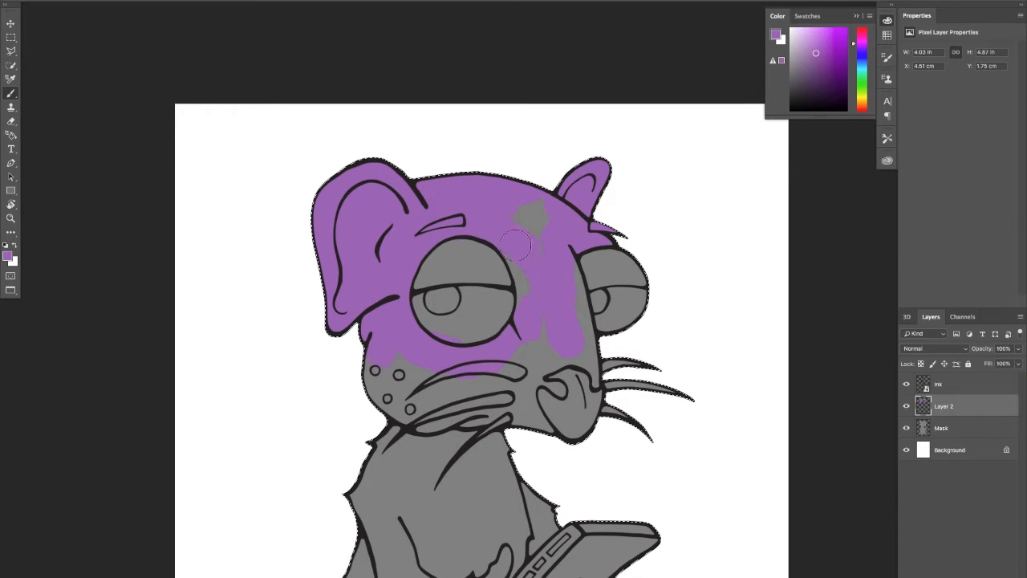
left_click_drag(524, 302, 522, 207)
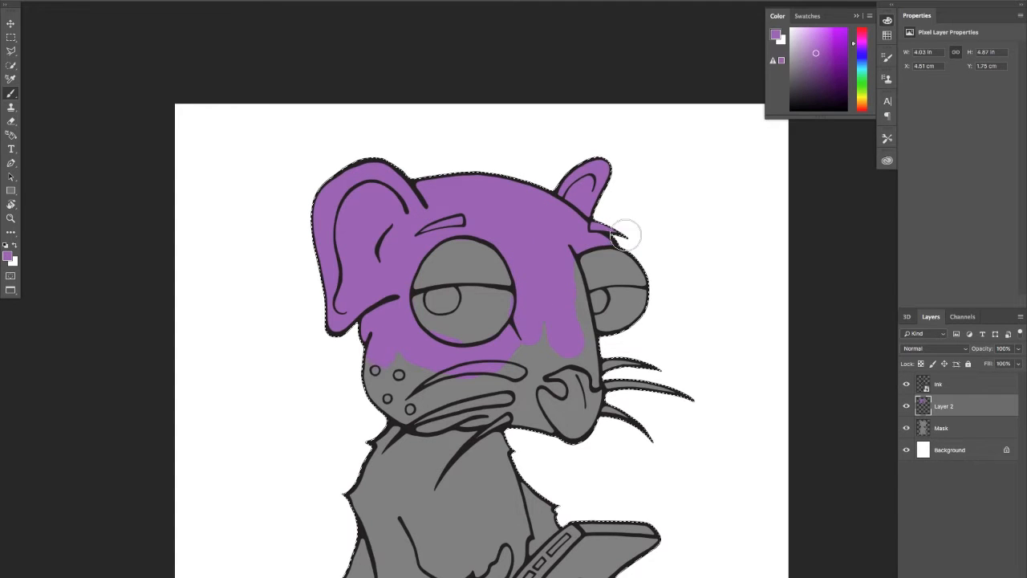
Paint the rest of the muzzle, the shoulder, the near arm and most of the chest purple
scroll(562, 233, "down", 3)
mouse_move(536, 228)
left_mouse_down()
mouse_move(569, 324)
mouse_move(563, 309)
mouse_move(528, 297)
mouse_move(510, 321)
mouse_move(532, 335)
mouse_move(523, 272)
mouse_move(505, 302)
mouse_move(492, 295)
mouse_move(473, 312)
mouse_move(398, 308)
mouse_move(387, 326)
mouse_move(368, 321)
mouse_move(442, 307)
mouse_move(415, 343)
mouse_move(482, 328)
mouse_move(528, 385)
mouse_move(472, 246)
left_mouse_up()
mouse_move(337, 293)
left_mouse_down()
mouse_move(379, 264)
mouse_move(370, 259)
mouse_move(486, 286)
mouse_move(356, 364)
mouse_move(320, 405)
mouse_move(316, 433)
mouse_move(361, 454)
mouse_move(369, 443)
mouse_move(371, 485)
left_mouse_up()
scroll(366, 298, "down", 5)
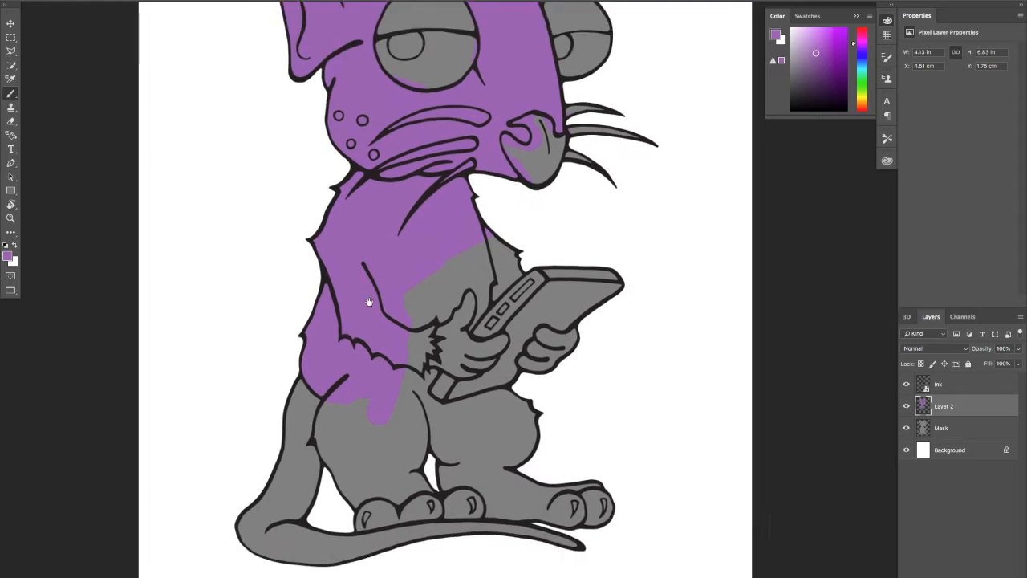
Paint both legs, the feet and the edge of the furry forearm purple, leaving the tail unpainted
mouse_move(347, 361)
left_mouse_down()
mouse_move(342, 318)
mouse_move(311, 363)
mouse_move(334, 394)
mouse_move(317, 367)
left_mouse_up()
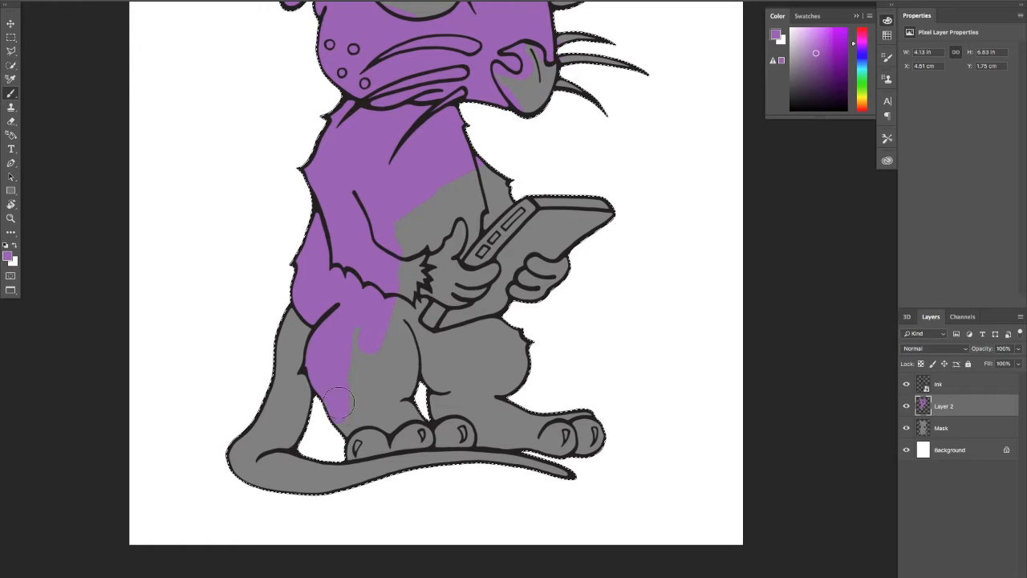
mouse_move(351, 413)
left_mouse_down()
mouse_move(365, 406)
mouse_move(374, 414)
left_mouse_up()
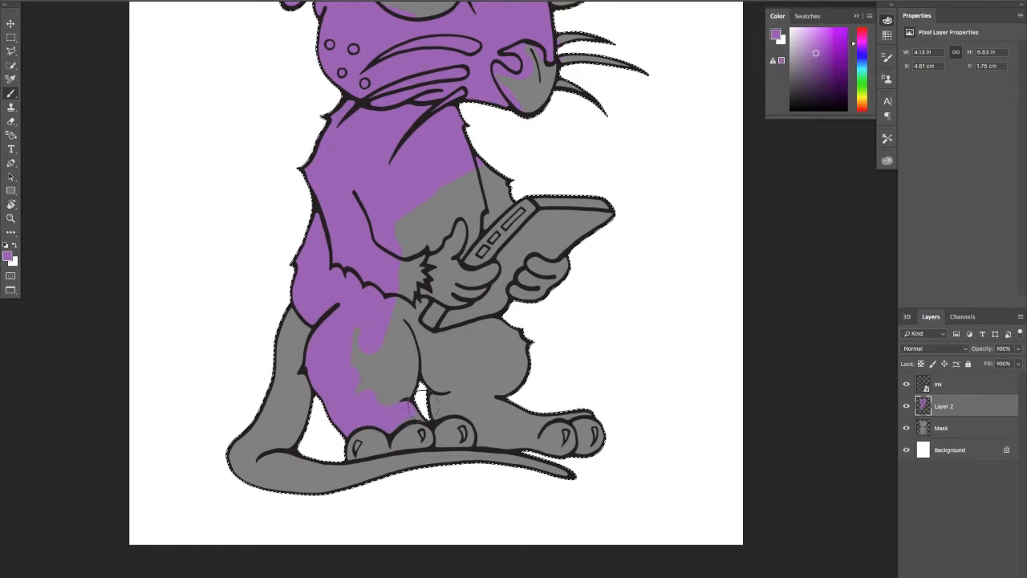
mouse_move(394, 414)
left_mouse_down()
mouse_move(418, 410)
mouse_move(386, 374)
mouse_move(394, 362)
mouse_move(365, 345)
mouse_move(348, 351)
mouse_move(354, 314)
mouse_move(373, 363)
mouse_move(388, 370)
mouse_move(395, 339)
left_mouse_up()
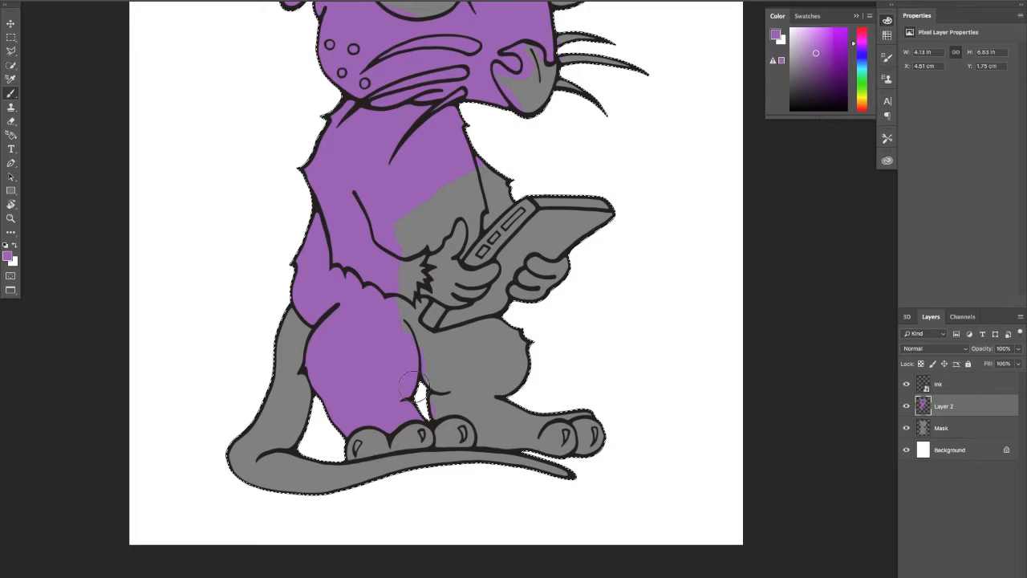
mouse_move(414, 385)
left_mouse_down()
mouse_move(441, 391)
mouse_move(428, 405)
mouse_move(480, 408)
mouse_move(487, 423)
mouse_move(486, 409)
mouse_move(483, 438)
mouse_move(533, 434)
mouse_move(569, 415)
mouse_move(575, 446)
mouse_move(591, 448)
mouse_move(609, 425)
mouse_move(510, 421)
left_mouse_up()
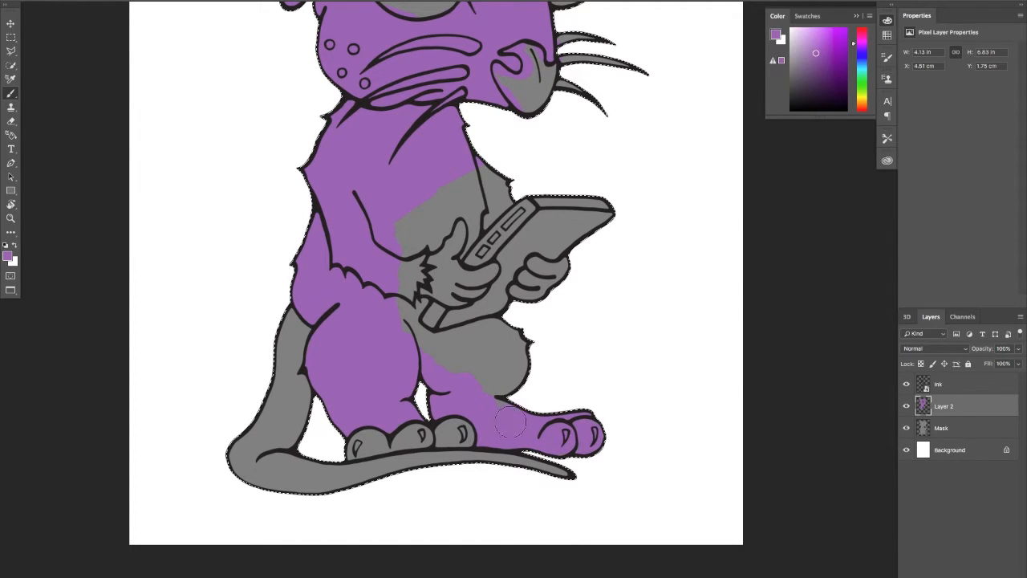
mouse_move(421, 437)
left_mouse_down()
mouse_move(375, 449)
mouse_move(361, 432)
mouse_move(467, 424)
mouse_move(455, 434)
mouse_move(471, 438)
mouse_move(449, 440)
mouse_move(439, 411)
mouse_move(501, 360)
mouse_move(508, 398)
mouse_move(493, 371)
mouse_move(472, 379)
mouse_move(493, 355)
mouse_move(439, 371)
mouse_move(490, 337)
mouse_move(438, 353)
left_mouse_up()
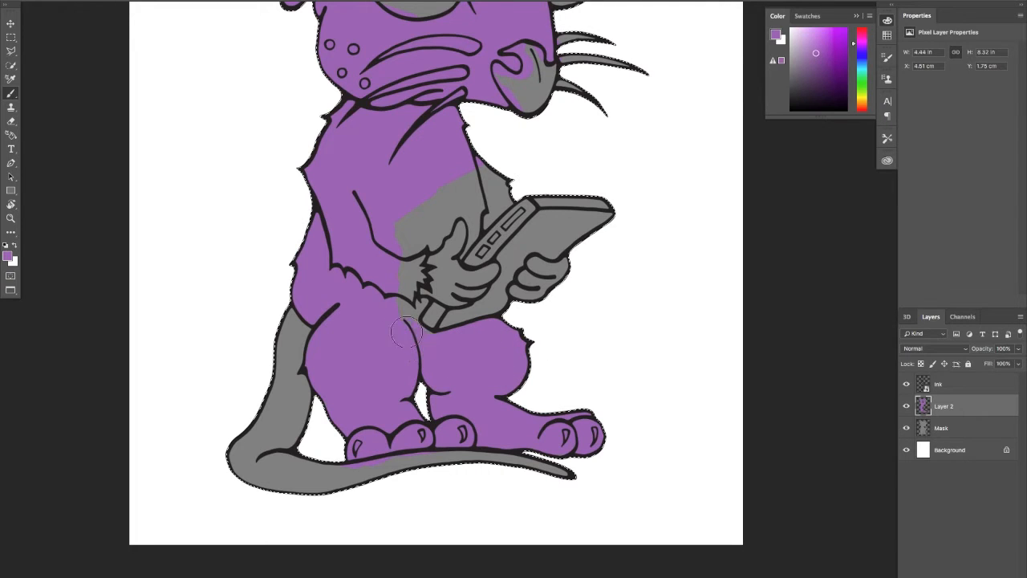
mouse_move(385, 322)
left_mouse_down()
mouse_move(386, 264)
mouse_move(396, 252)
mouse_move(398, 294)
mouse_move(404, 286)
mouse_move(412, 310)
mouse_move(422, 302)
mouse_move(406, 322)
mouse_move(406, 271)
left_mouse_up()
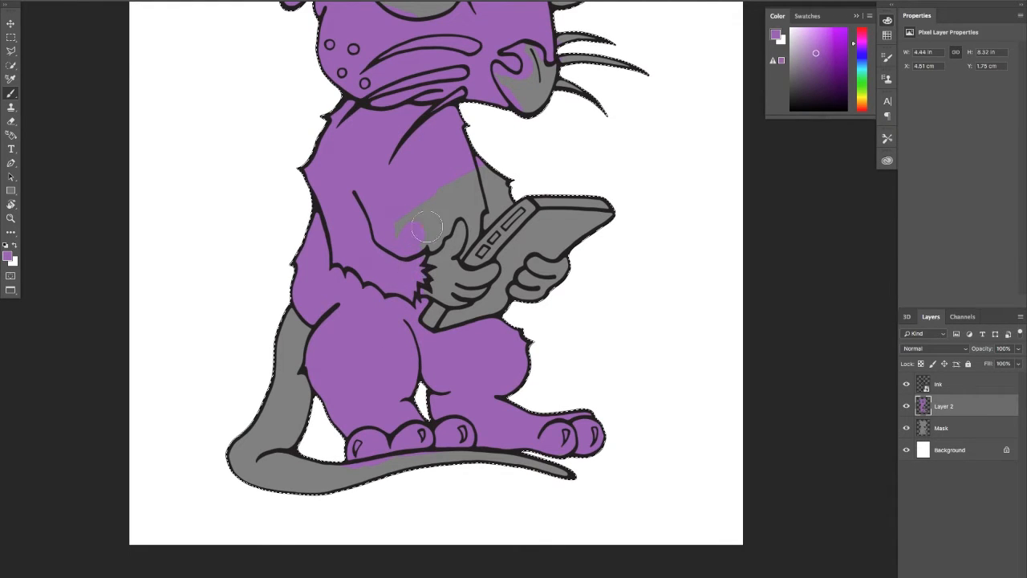
Fill the remaining grey areas of the chest, the far arm and the fur around the wrist with purple
scroll(405, 269, "up", 3)
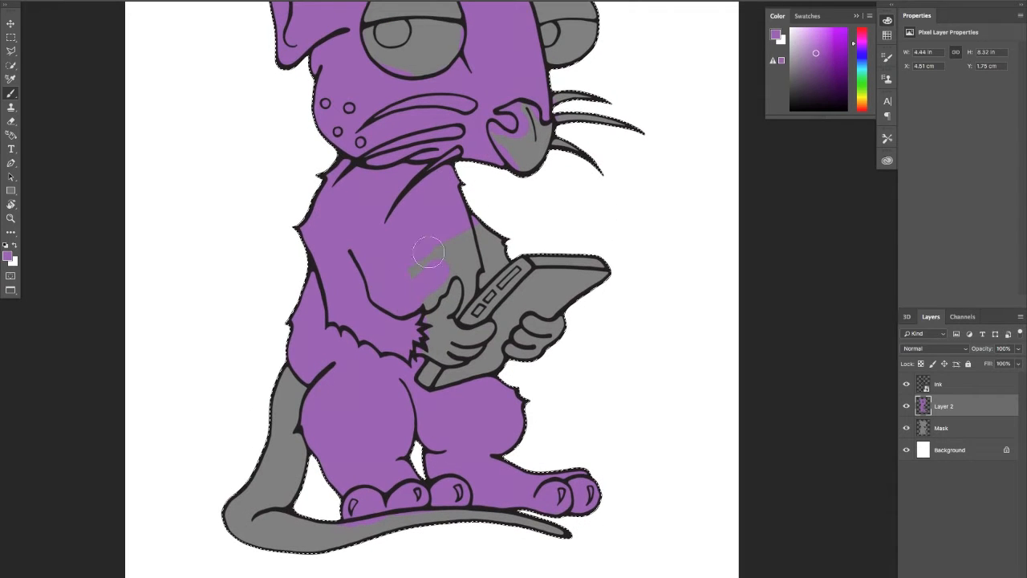
mouse_move(429, 253)
left_mouse_down()
mouse_move(426, 266)
mouse_move(451, 232)
mouse_move(420, 291)
mouse_move(432, 302)
mouse_move(467, 250)
mouse_move(467, 293)
mouse_move(454, 308)
mouse_move(465, 289)
left_mouse_up()
mouse_move(504, 253)
left_mouse_down()
mouse_move(481, 231)
mouse_move(491, 233)
mouse_move(470, 193)
left_mouse_up()
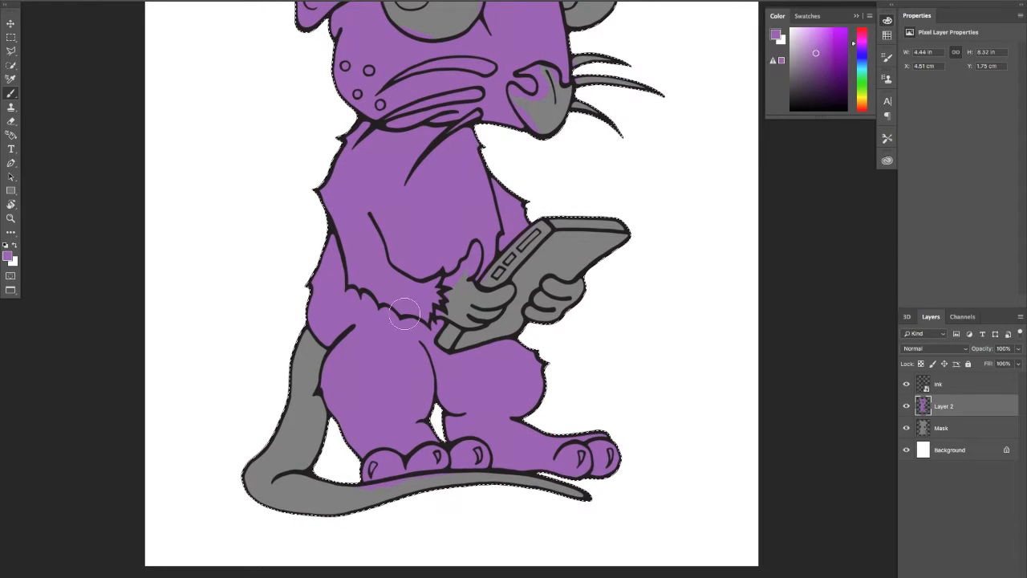
left_click_drag(408, 314, 433, 319)
left_click_drag(476, 345, 450, 307)
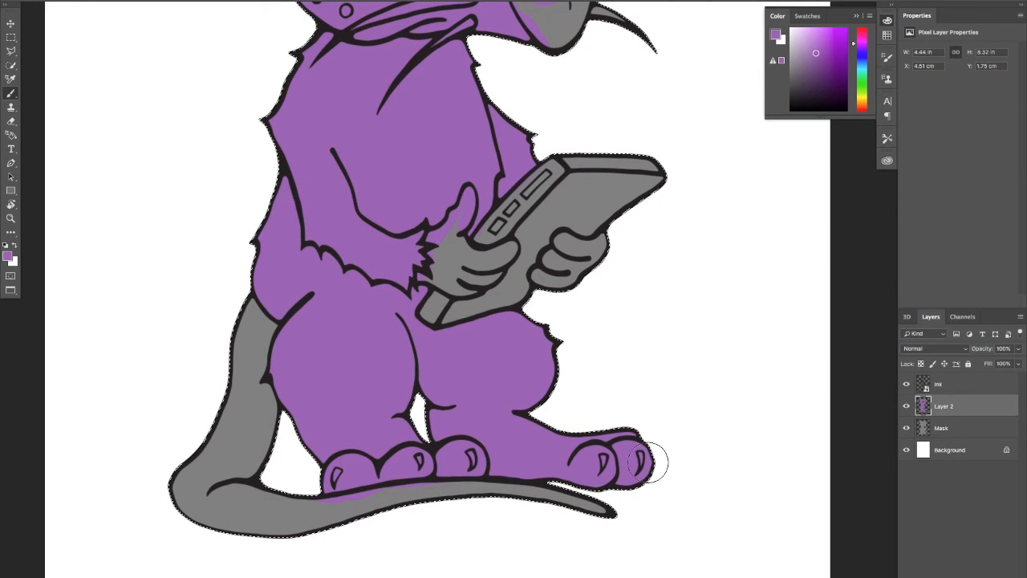
Pick a hot pink foreground colour and paint the rat's nose with it
left_click_drag(353, 342, 372, 433)
mouse_move(358, 295)
left_mouse_down()
mouse_move(351, 362)
mouse_move(324, 423)
left_mouse_up()
left_click_drag(417, 356, 376, 381)
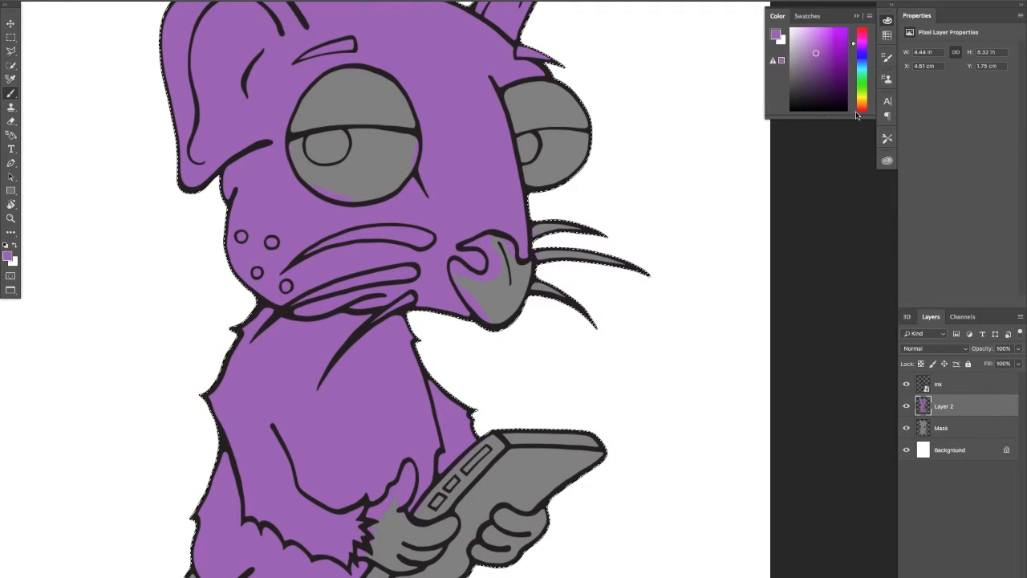
left_click_drag(865, 48, 865, 35)
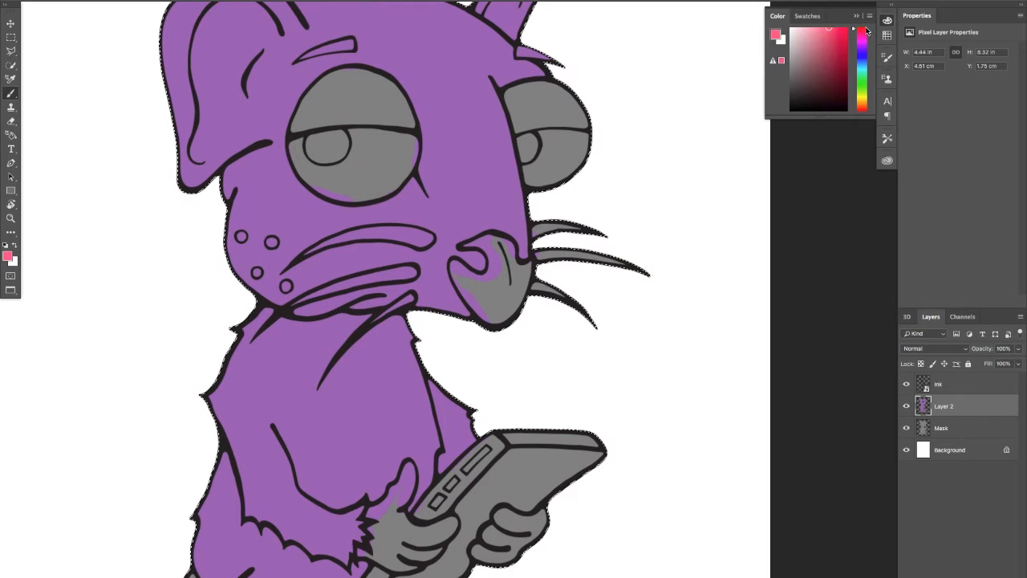
left_click(838, 36)
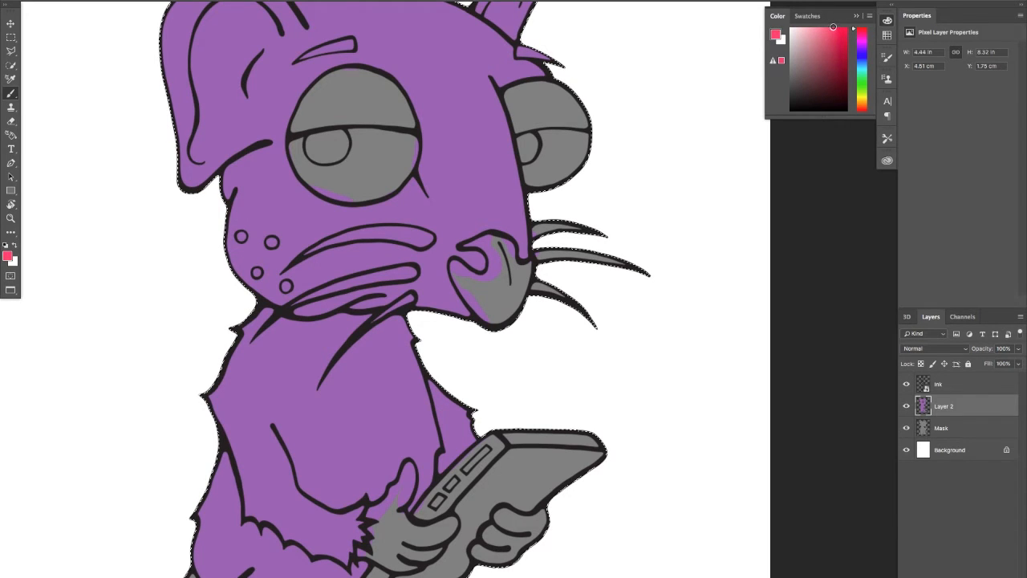
mouse_move(511, 310)
left_mouse_down()
mouse_move(480, 234)
mouse_move(466, 248)
mouse_move(482, 239)
mouse_move(526, 273)
mouse_move(522, 261)
mouse_move(488, 305)
mouse_move(485, 285)
mouse_move(467, 289)
mouse_move(457, 269)
mouse_move(454, 282)
mouse_move(451, 266)
mouse_move(470, 277)
mouse_move(508, 272)
left_mouse_up()
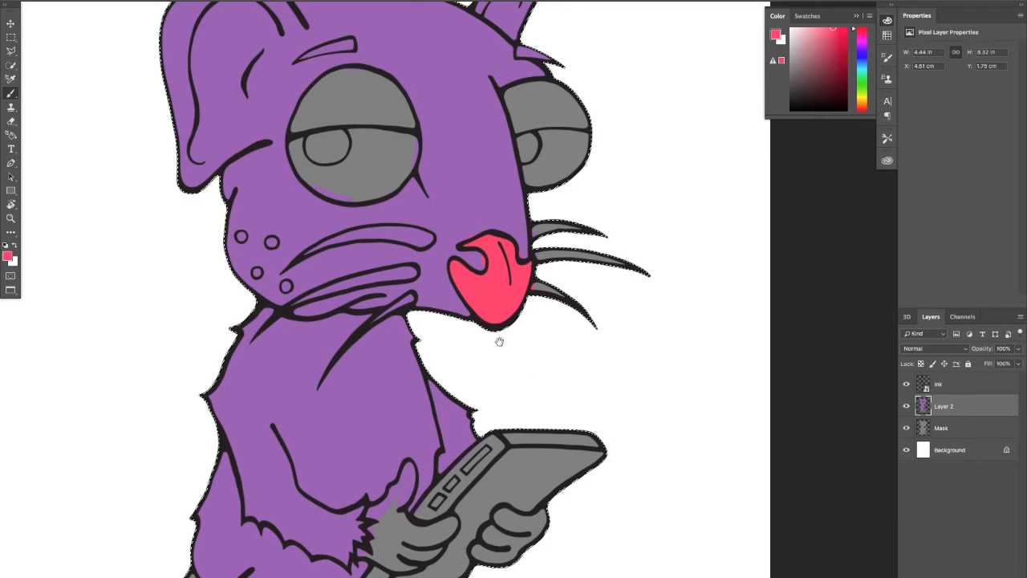
mouse_move(500, 340)
left_mouse_down()
mouse_move(513, 241)
mouse_move(541, 222)
left_mouse_up()
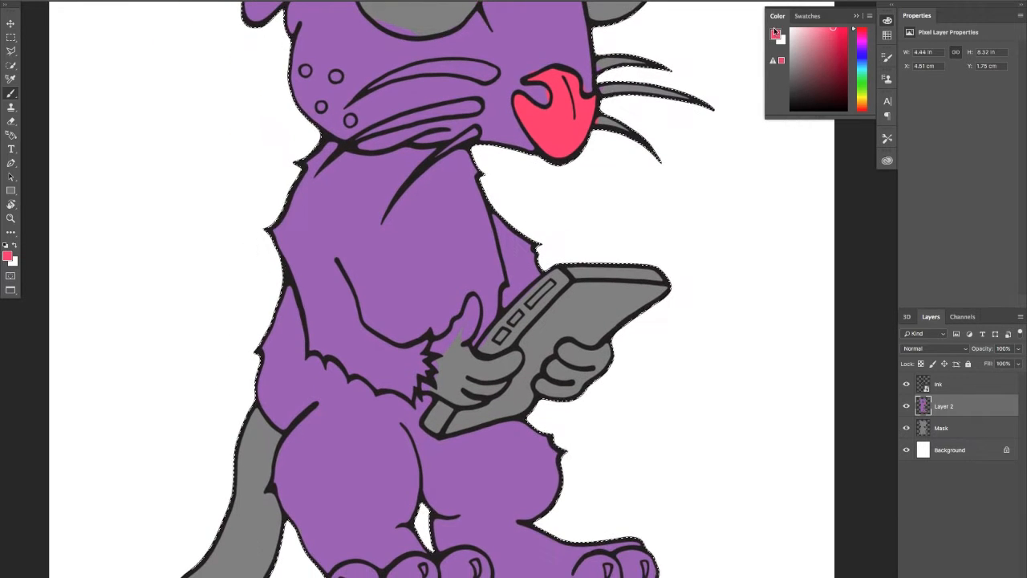
Soften the foreground colour to a dusty light pink and paint both hands holding the tablet
left_click_drag(462, 381, 453, 349)
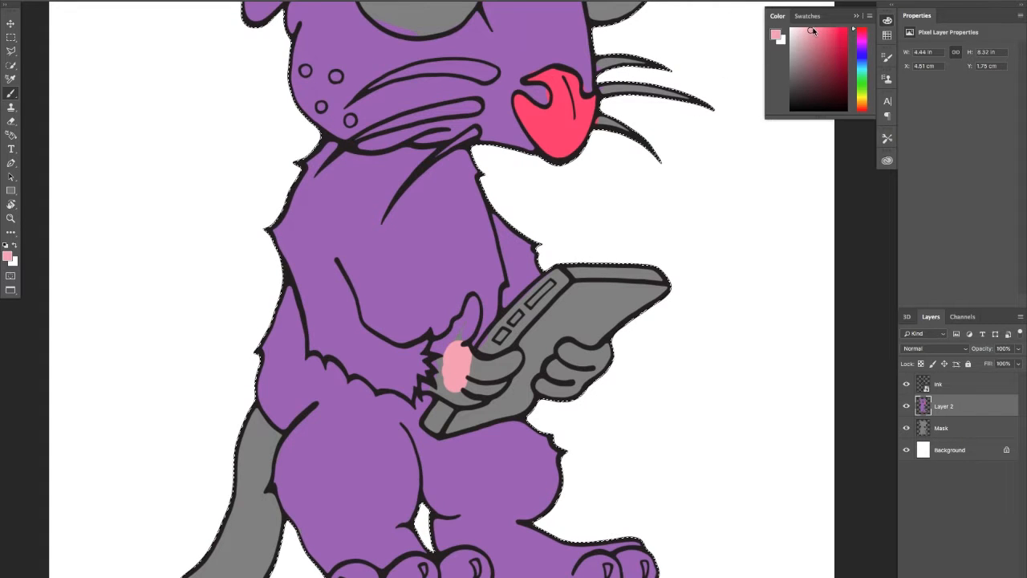
mouse_move(459, 381)
left_mouse_down()
mouse_move(453, 346)
mouse_move(472, 295)
mouse_move(466, 327)
mouse_move(440, 346)
left_mouse_up()
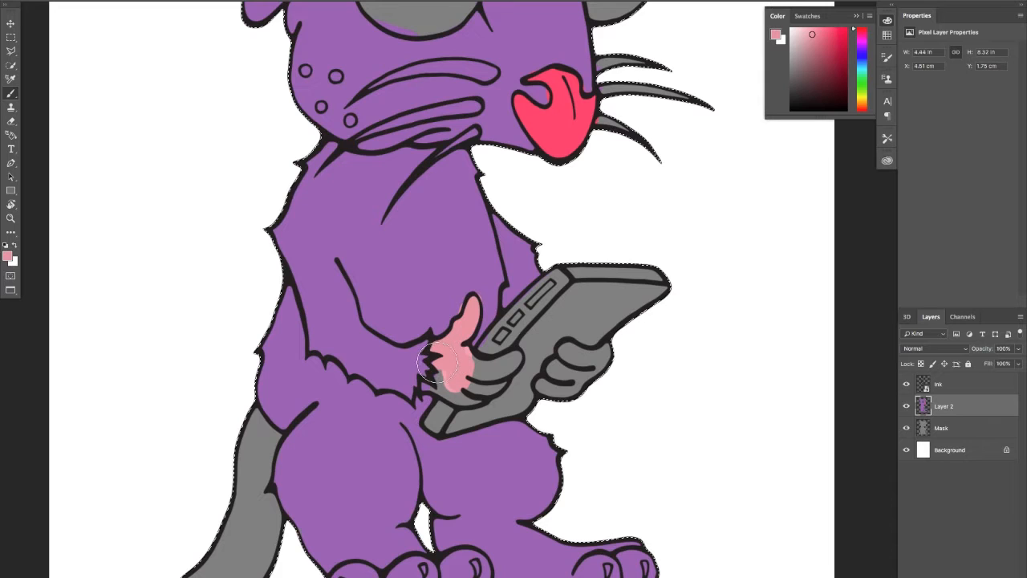
mouse_move(441, 376)
left_mouse_down()
mouse_move(441, 407)
mouse_move(433, 392)
mouse_move(477, 398)
mouse_move(517, 361)
mouse_move(480, 370)
left_mouse_up()
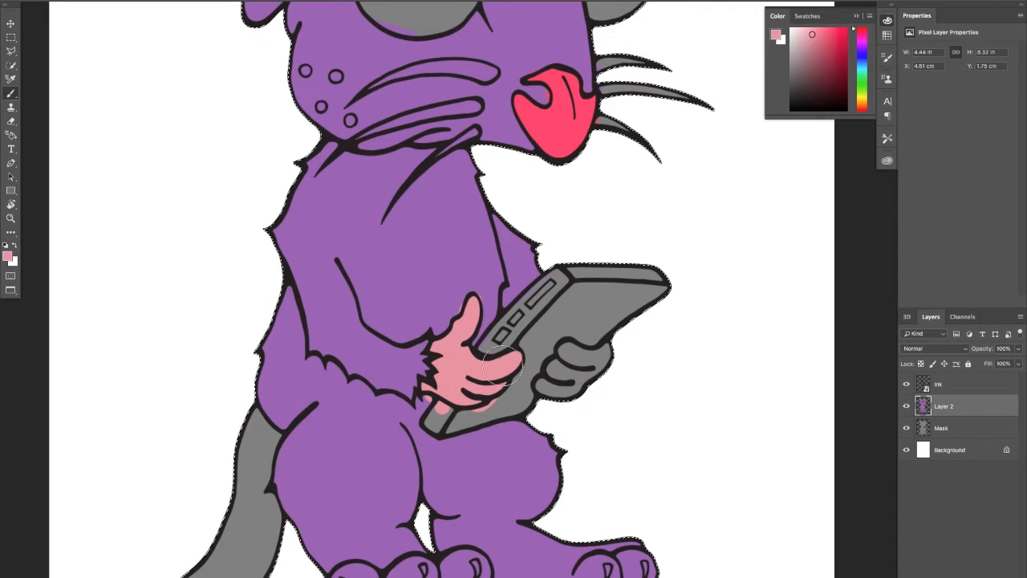
left_click(572, 350)
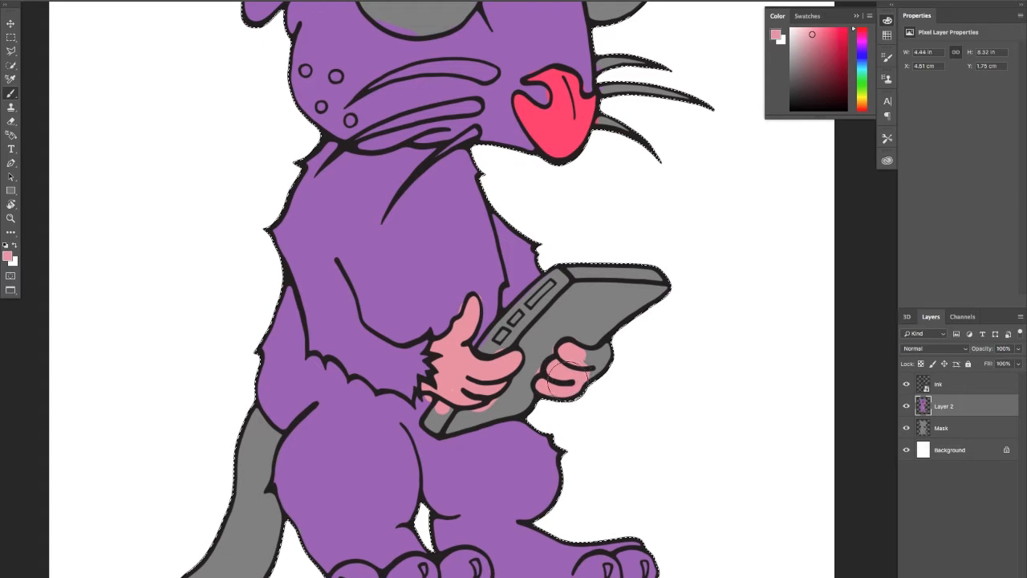
left_click_drag(561, 391, 584, 375)
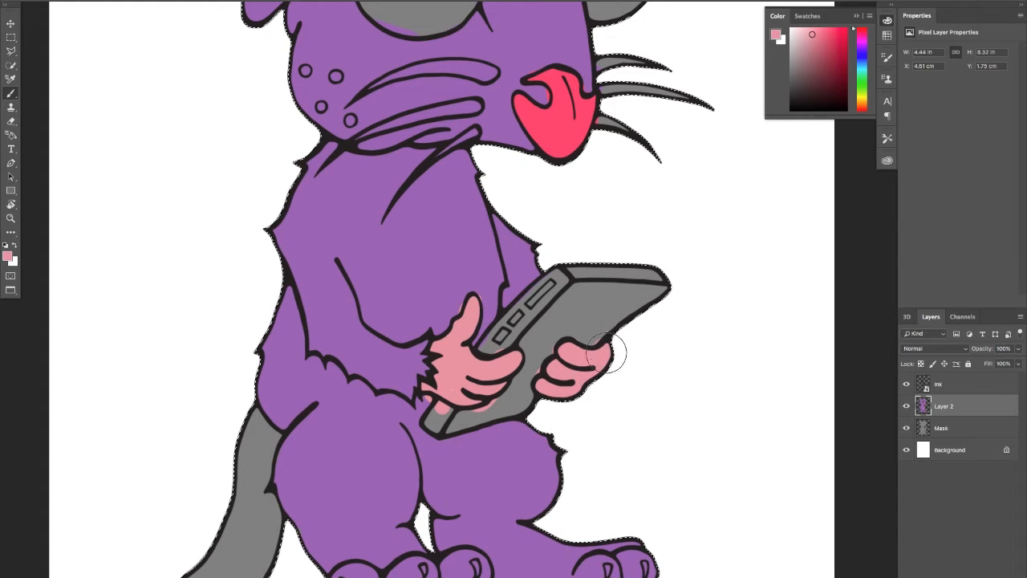
Repaint the rat's nose in the same light pink as the hands
left_click_drag(351, 284, 388, 123)
left_click_drag(366, 205, 340, 390)
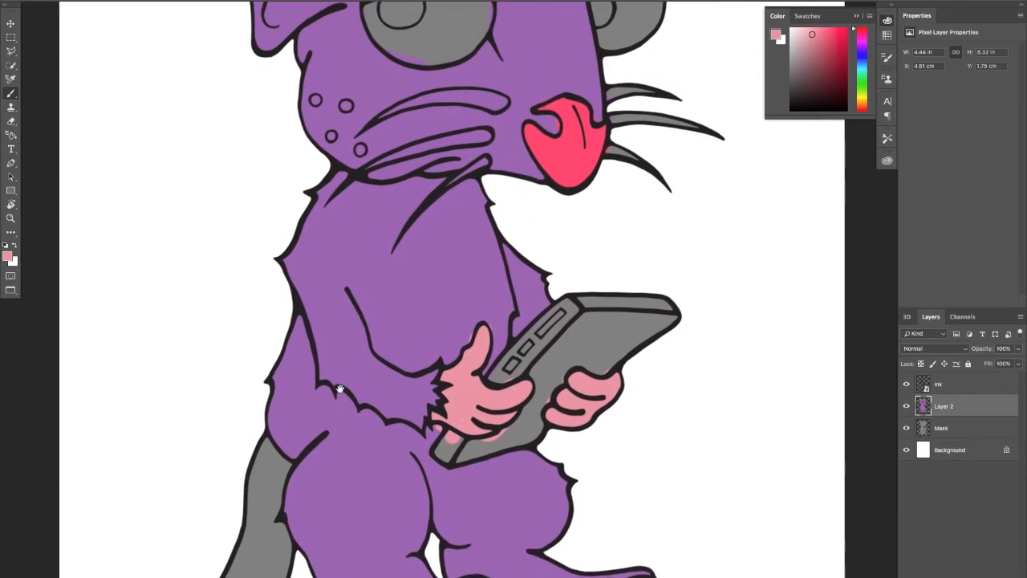
mouse_move(565, 111)
left_mouse_down()
mouse_move(562, 166)
mouse_move(542, 183)
left_mouse_up()
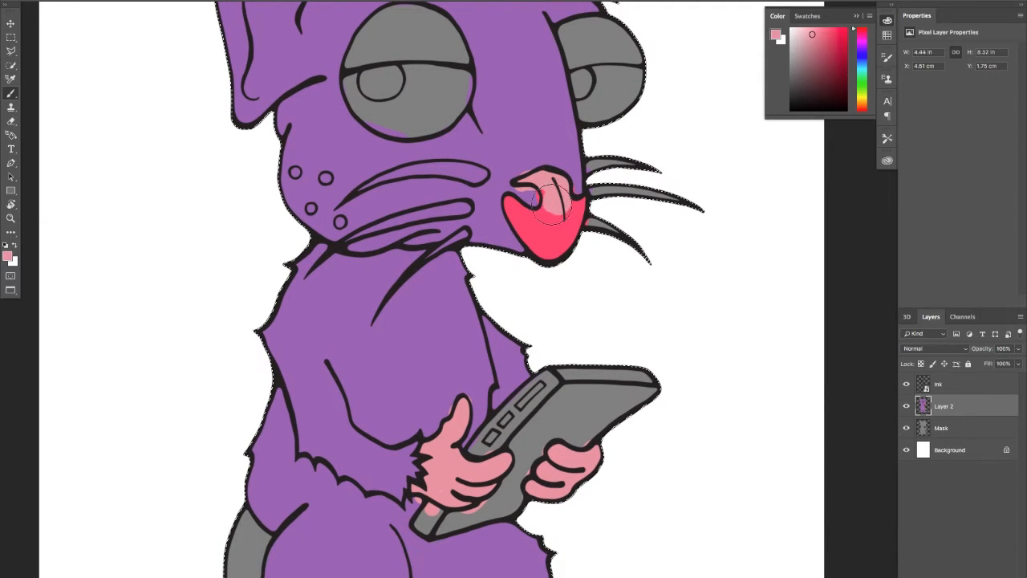
mouse_move(551, 222)
left_mouse_down()
mouse_move(524, 218)
mouse_move(550, 244)
mouse_move(562, 233)
left_mouse_up()
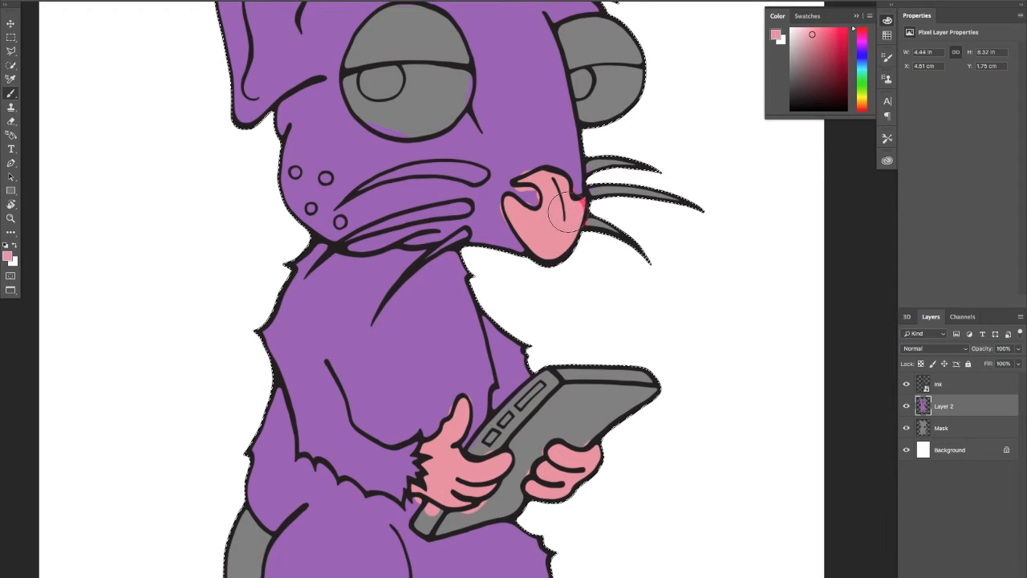
Paint the rat's whole tail light pink, from its base behind the leg to the tip beneath the feet
left_click_drag(513, 309, 563, 176)
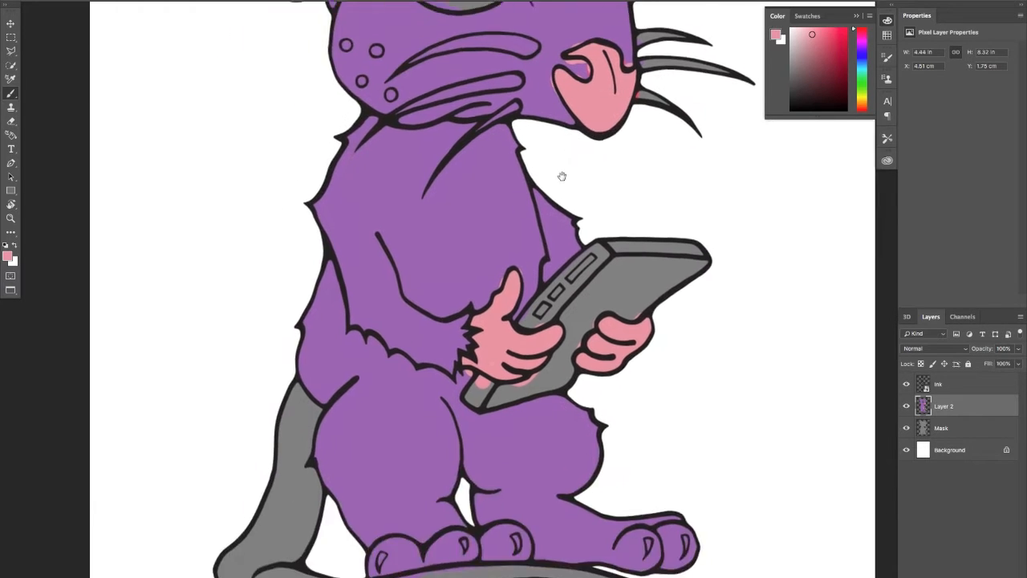
left_click_drag(334, 355, 327, 279)
left_click_drag(246, 441, 276, 458)
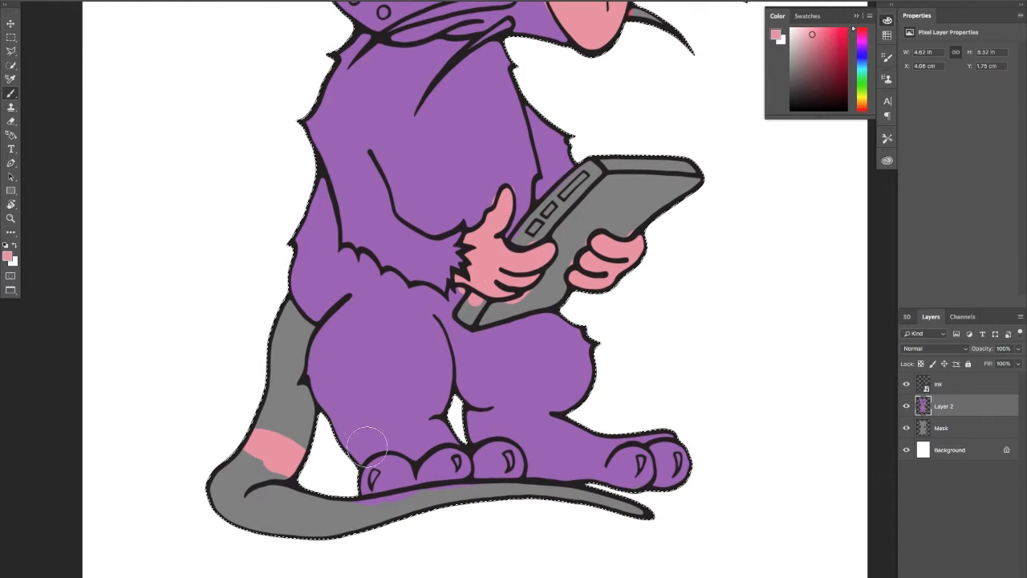
mouse_move(356, 443)
left_mouse_down()
mouse_move(319, 444)
mouse_move(364, 453)
mouse_move(291, 463)
mouse_move(266, 418)
mouse_move(272, 409)
mouse_move(302, 451)
mouse_move(266, 380)
mouse_move(303, 430)
mouse_move(281, 353)
mouse_move(291, 387)
mouse_move(291, 355)
left_mouse_up()
key("ctrl+z")
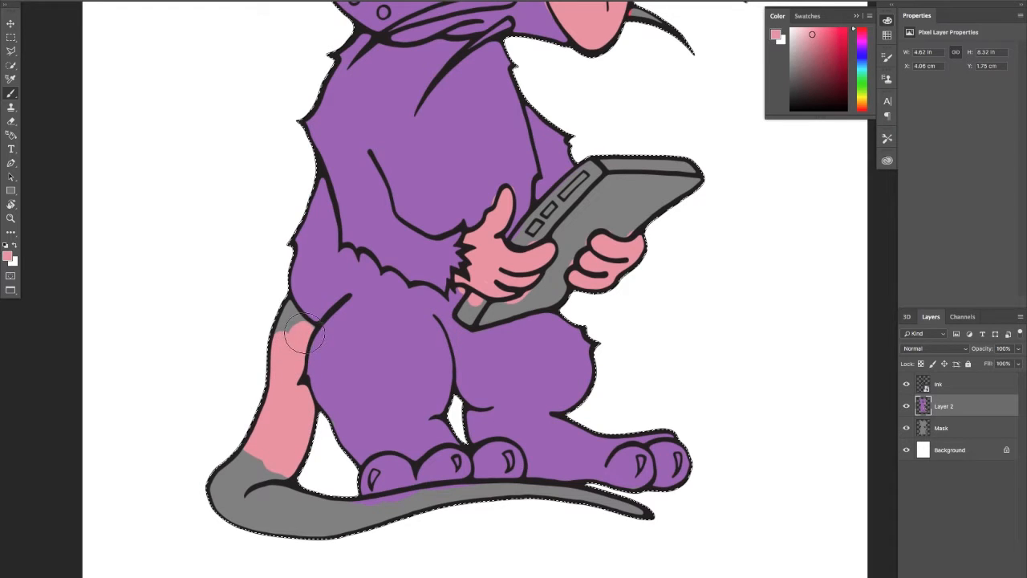
left_click_drag(279, 316, 294, 323)
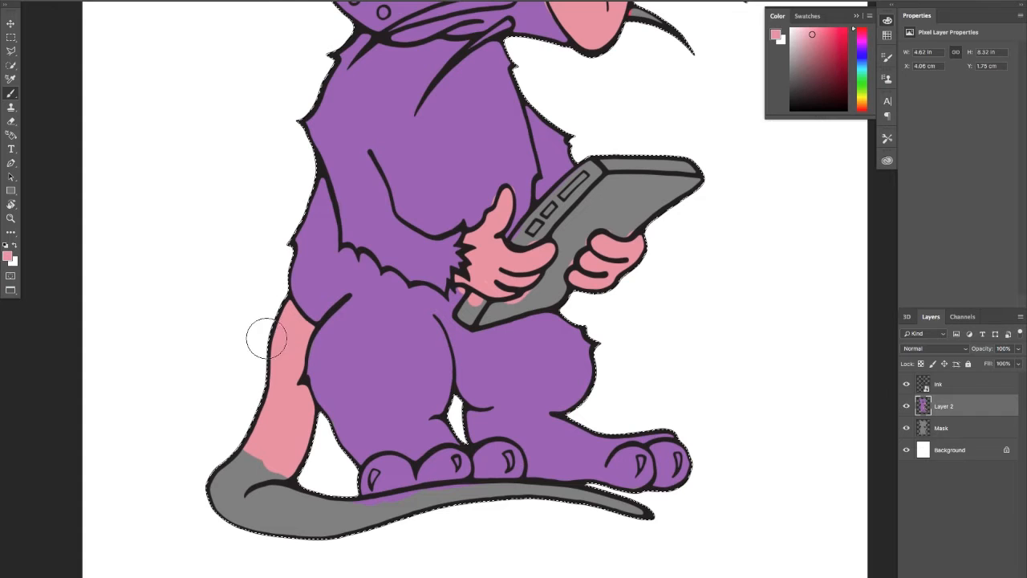
mouse_move(245, 485)
left_mouse_down()
mouse_move(176, 517)
mouse_move(234, 510)
mouse_move(240, 521)
mouse_move(284, 496)
mouse_move(307, 501)
mouse_move(320, 525)
mouse_move(375, 527)
mouse_move(402, 511)
mouse_move(309, 533)
mouse_move(379, 514)
mouse_move(315, 512)
left_mouse_up()
mouse_move(386, 507)
left_mouse_down()
mouse_move(490, 486)
mouse_move(422, 502)
mouse_move(568, 497)
mouse_move(523, 502)
mouse_move(593, 513)
mouse_move(562, 512)
left_mouse_up()
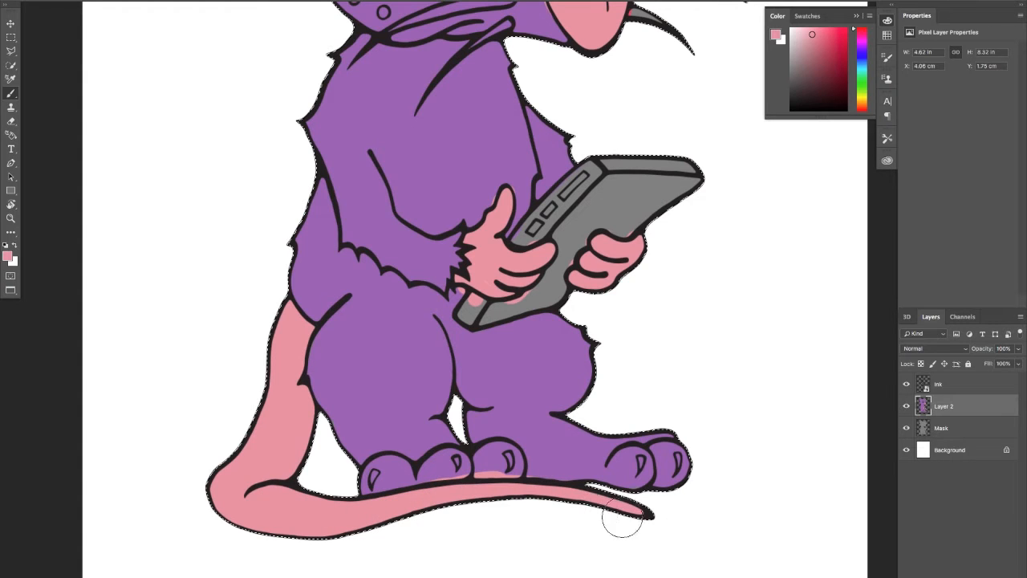
Cover the pink spill on the toes with the sampled purple fur colour and pick the tail's light pink again
left_click(552, 453, "alt")
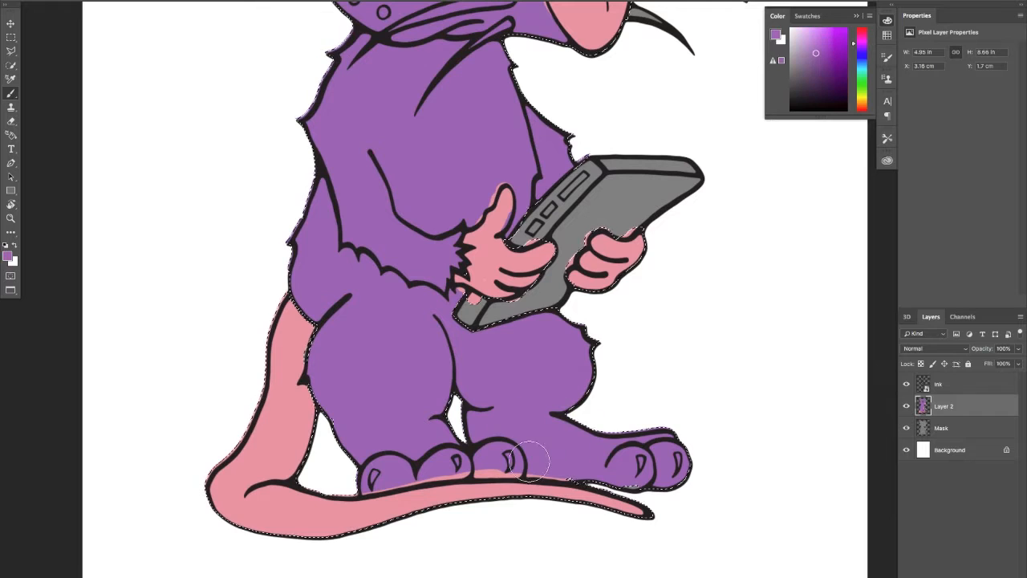
mouse_move(449, 469)
left_mouse_down()
mouse_move(498, 464)
mouse_move(506, 467)
mouse_move(479, 467)
mouse_move(586, 475)
mouse_move(454, 462)
left_mouse_up()
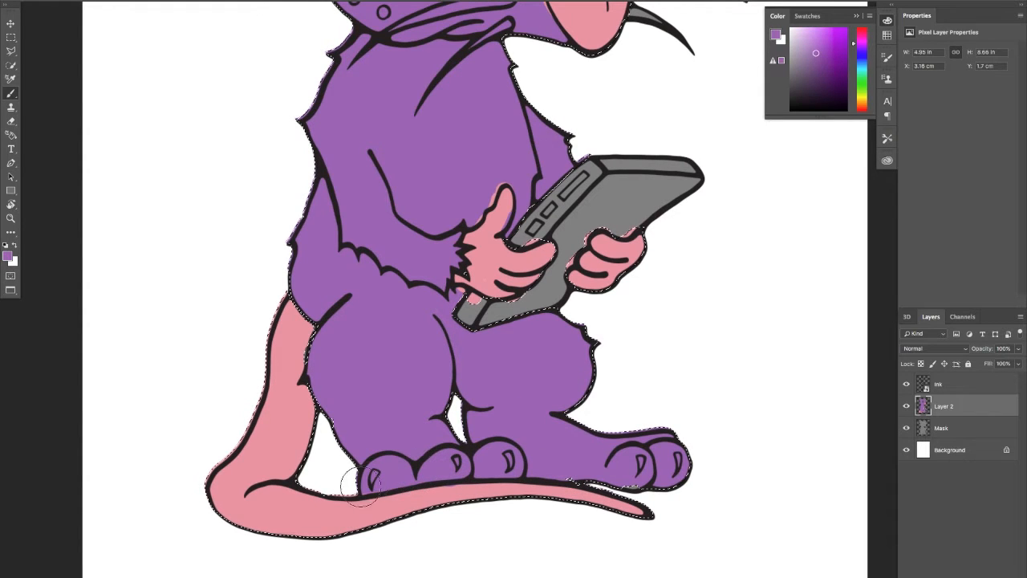
left_click(397, 504, "alt")
key("super+d")
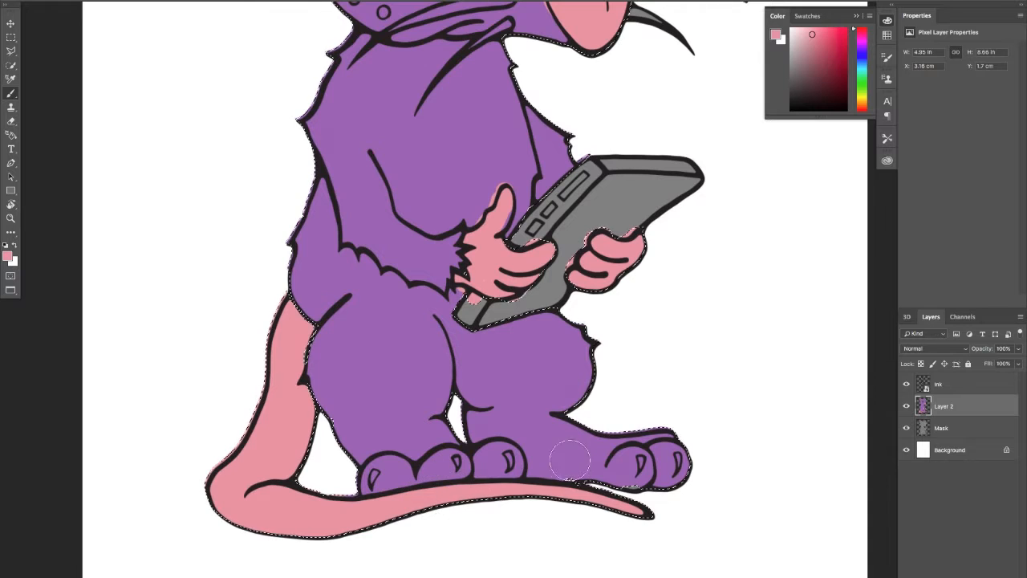
Hide Layer 2, load the Mask layer's shape as the selection, and make Layer 2 visible and active again
left_click_drag(561, 453, 556, 404)
left_click(922, 406, "super")
left_click(907, 406)
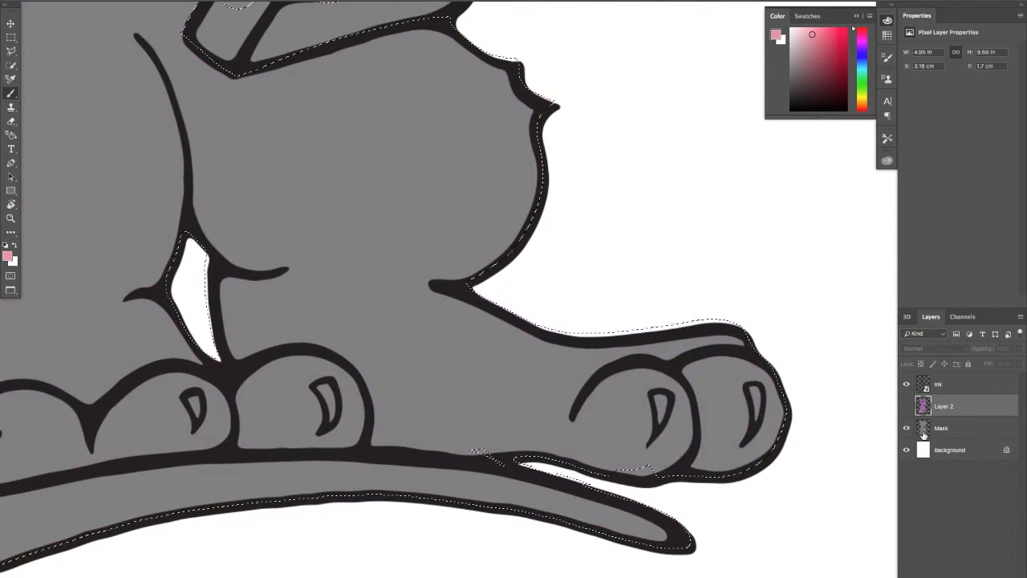
left_click(925, 430)
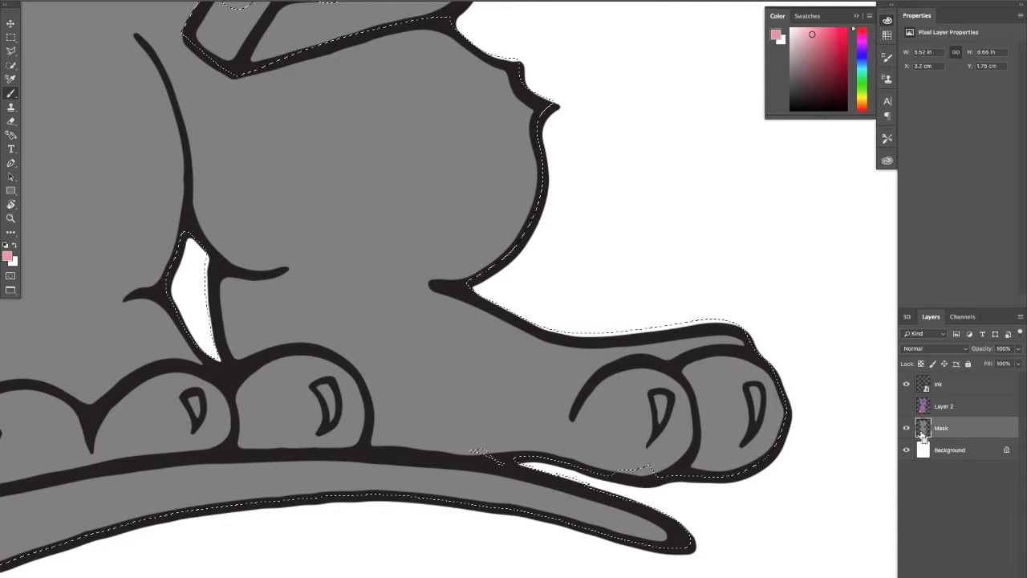
left_click(923, 429, "super")
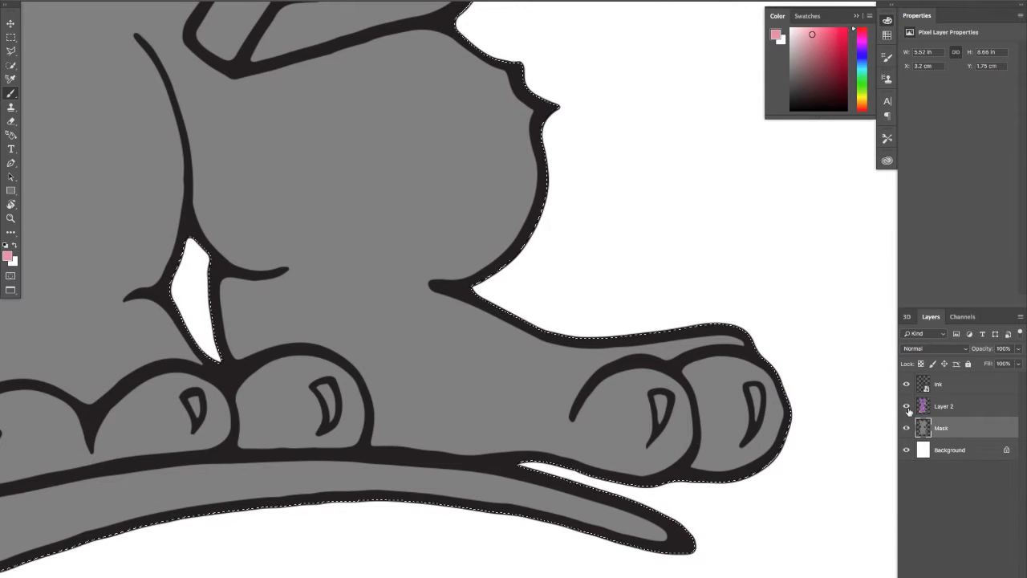
left_click(907, 406)
left_click(943, 406)
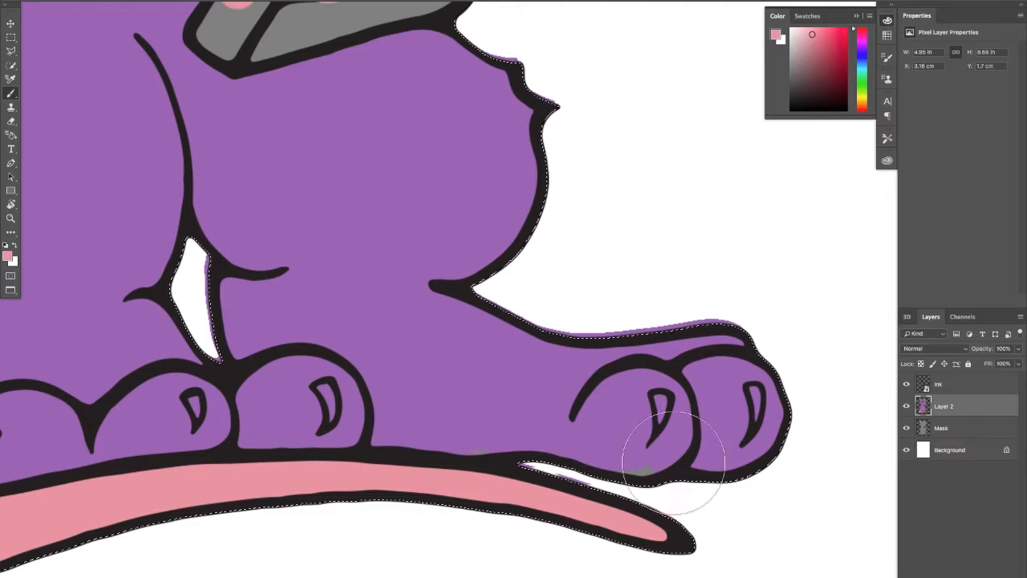
Clear the selection and erase the colour spilling outside the outlines of the legs, feet and tail
key("super+d")
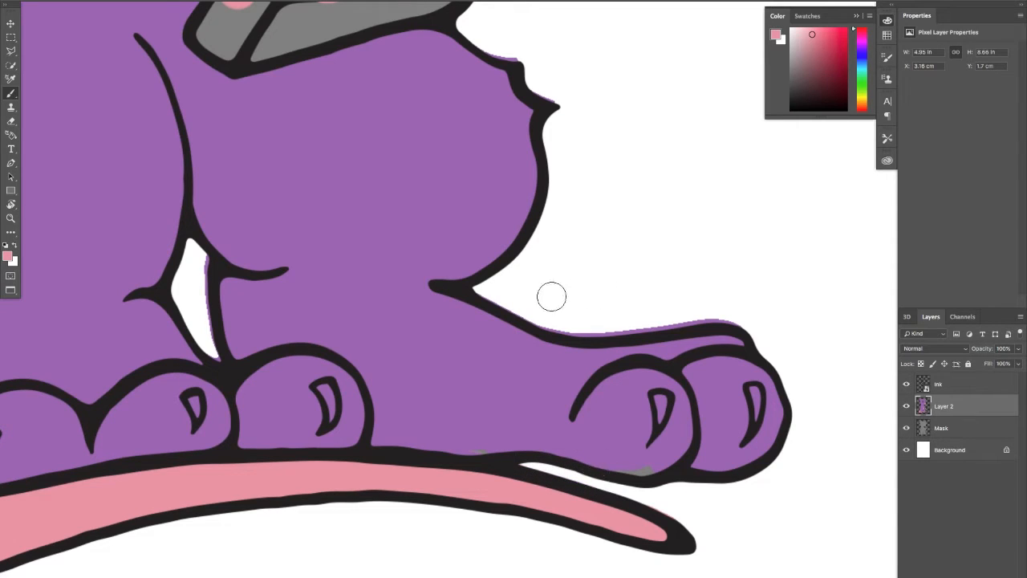
left_click_drag(542, 321, 702, 312)
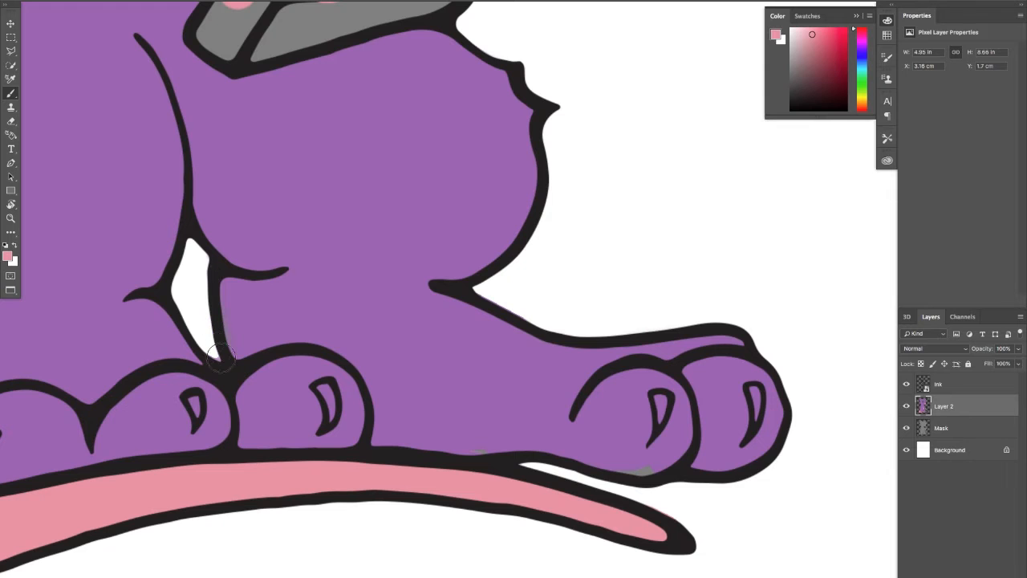
left_click_drag(455, 357, 790, 265)
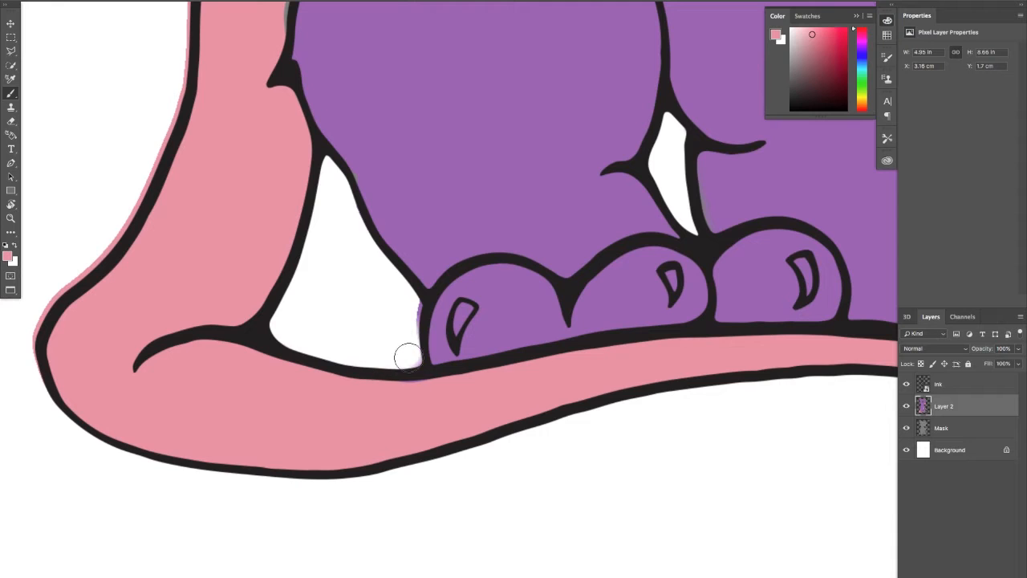
left_click_drag(204, 176, 299, 198)
mouse_move(124, 320)
left_mouse_down()
mouse_move(134, 348)
mouse_move(233, 183)
mouse_move(226, 234)
mouse_move(270, 66)
mouse_move(259, 87)
mouse_move(262, 271)
left_mouse_up()
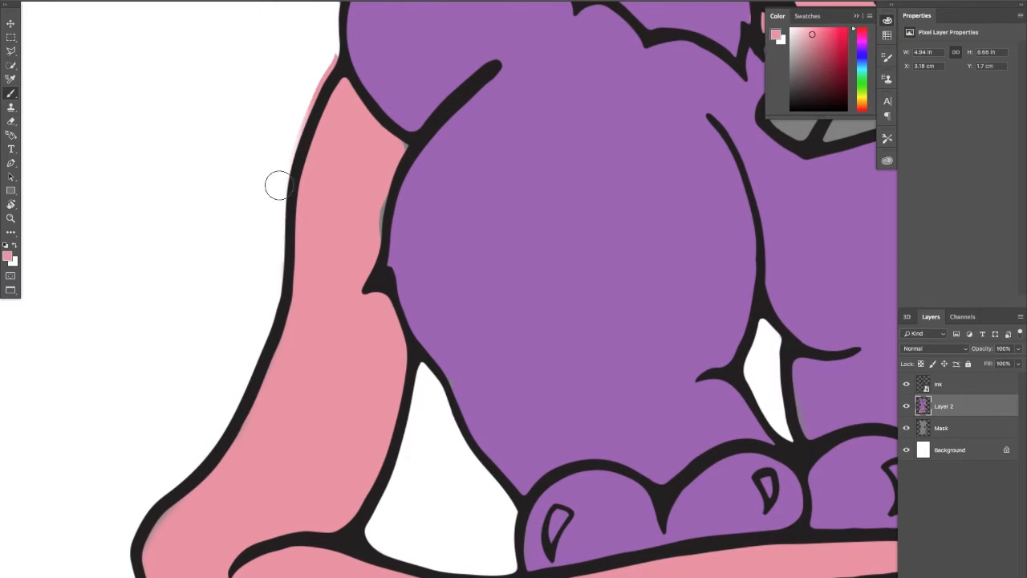
left_click_drag(278, 184, 322, 68)
Erase the purple fringe outside the outline of the near arm, shoulder and neck
left_click_drag(393, 96, 316, 241)
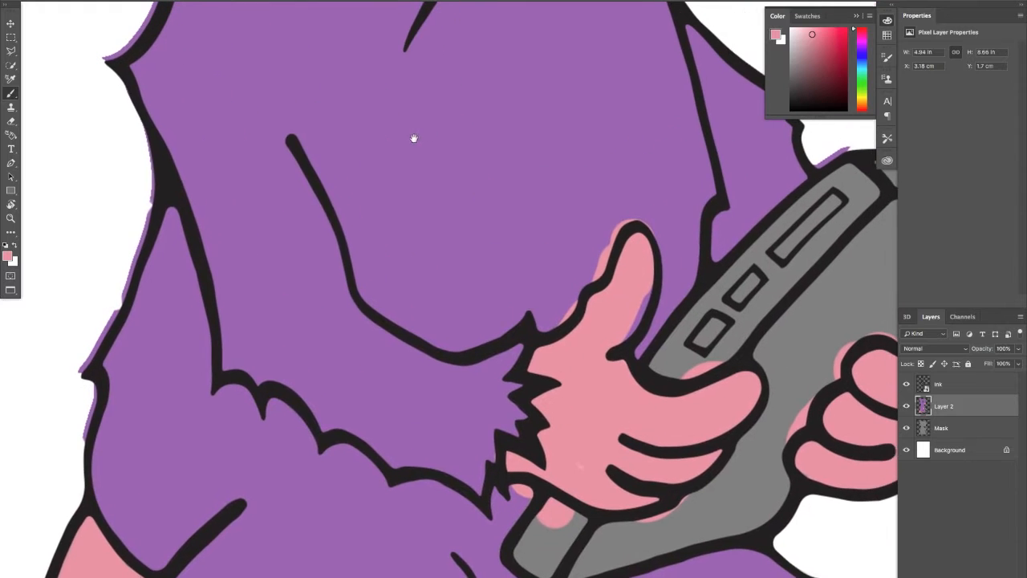
mouse_move(233, 119)
left_mouse_down()
mouse_move(367, 214)
mouse_move(410, 162)
left_mouse_up()
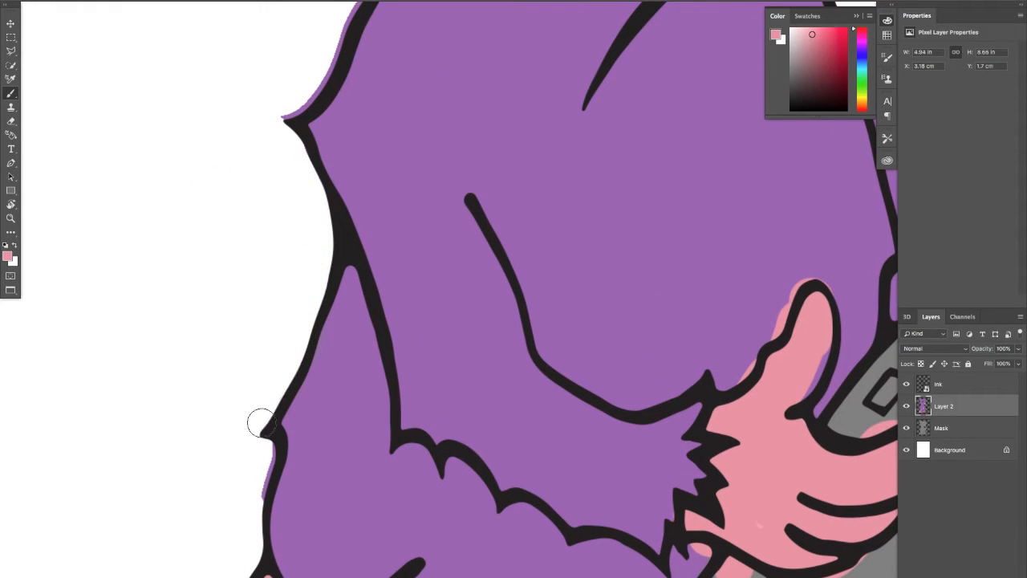
left_click_drag(263, 139, 289, 313)
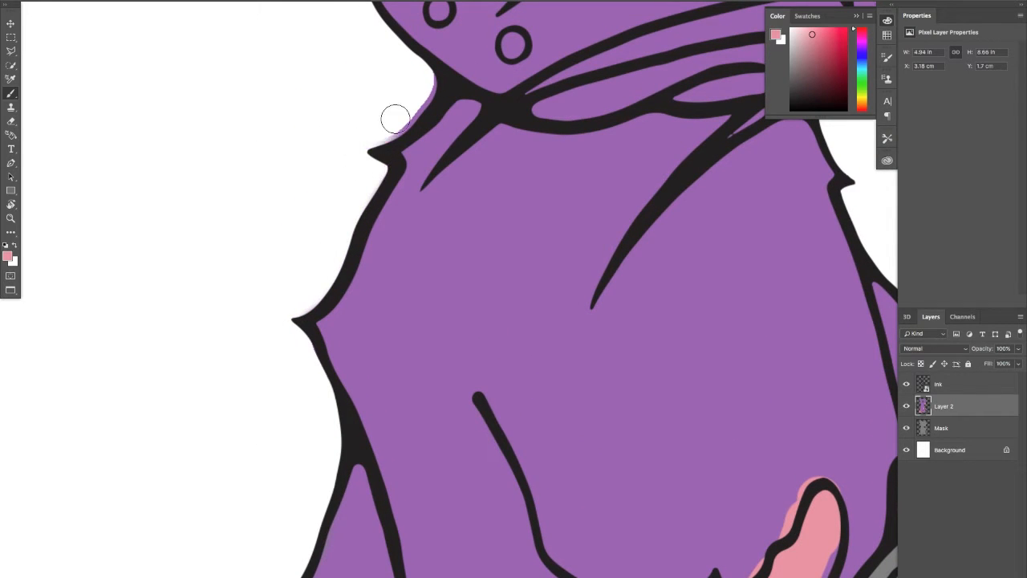
mouse_move(395, 119)
left_mouse_down()
mouse_move(437, 76)
mouse_move(294, 176)
left_mouse_up()
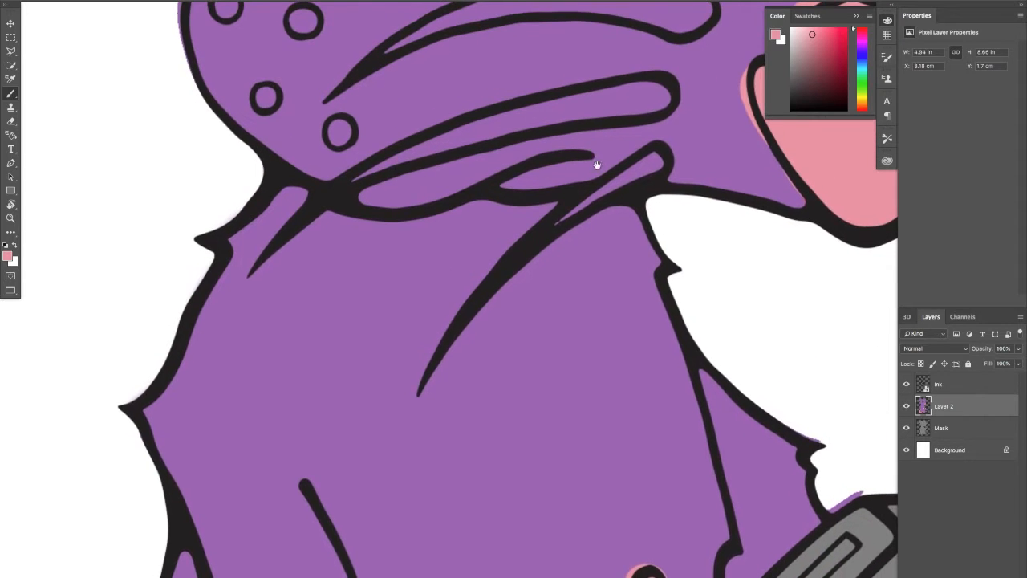
Erase the purple fringe outside the outline of the cheek and around the large near ear
left_click_drag(596, 165, 587, 280)
left_click_drag(290, 121, 442, 355)
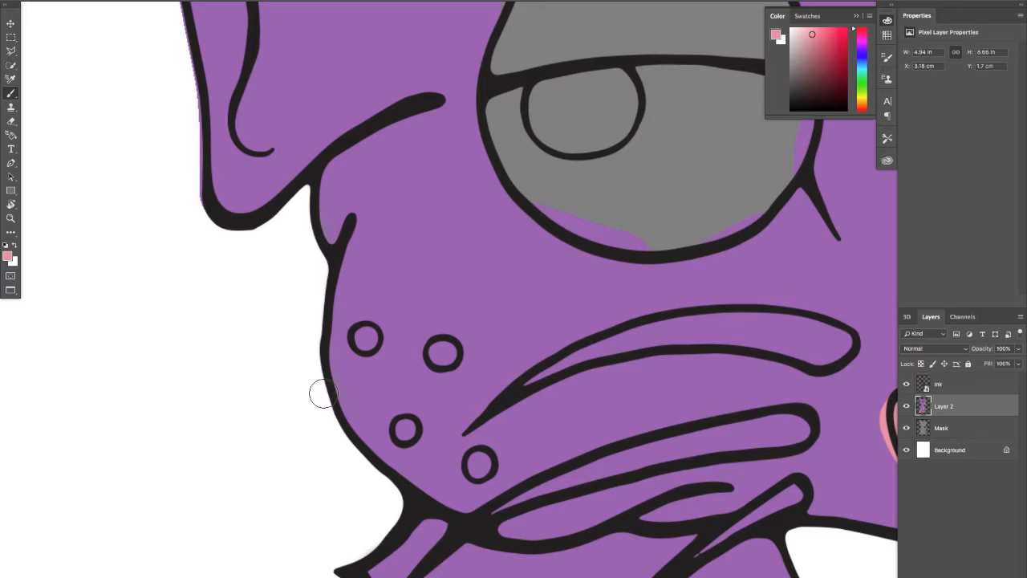
mouse_move(285, 292)
left_mouse_down()
mouse_move(305, 390)
mouse_move(268, 406)
left_mouse_up()
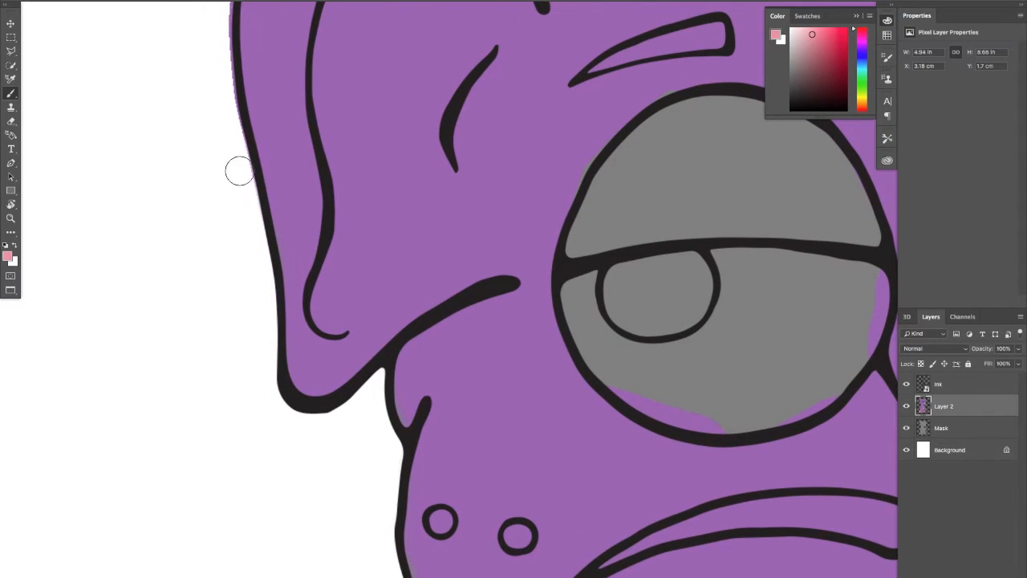
left_click_drag(232, 110, 250, 261)
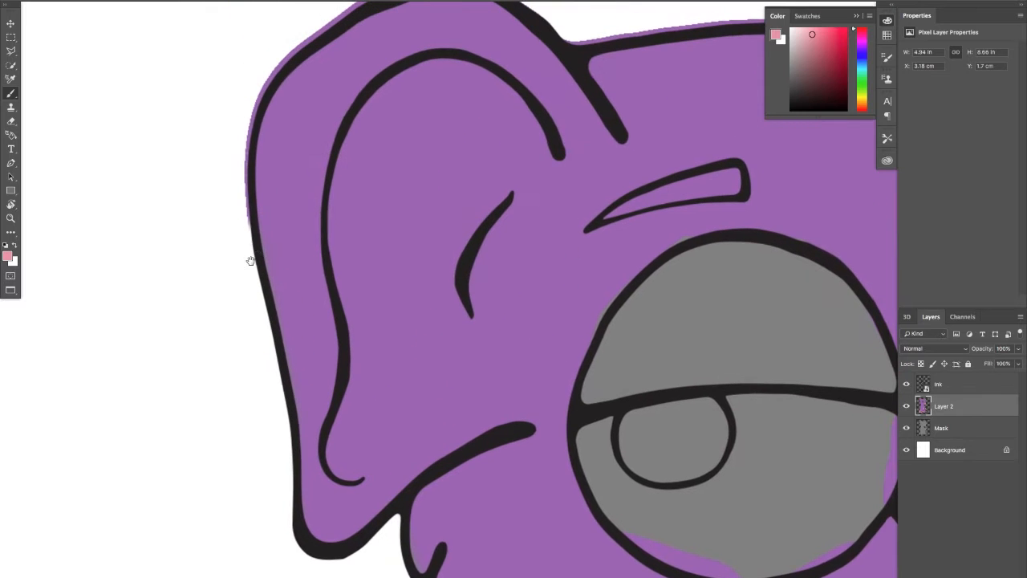
left_click_drag(235, 200, 243, 121)
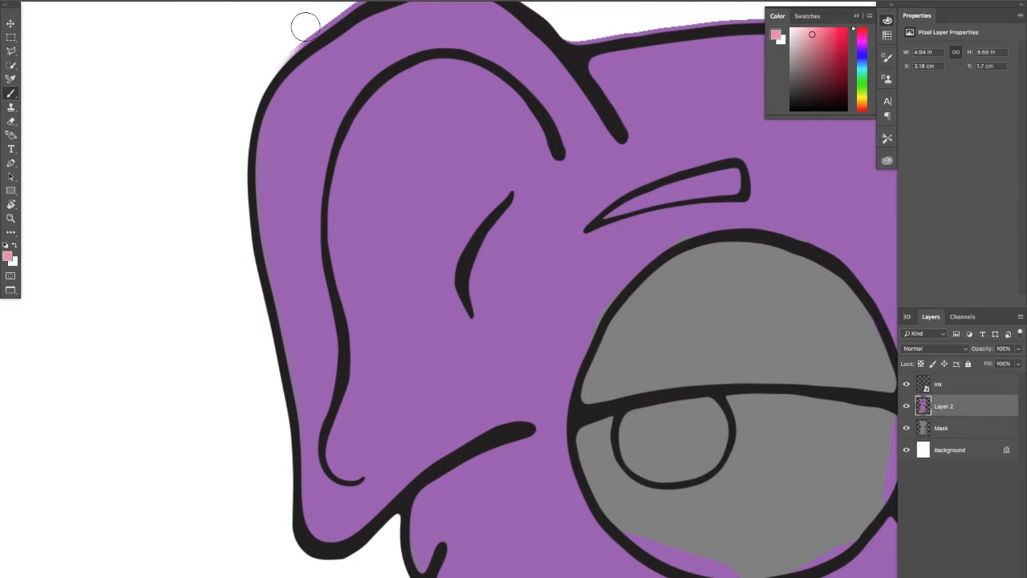
left_click_drag(302, 66, 282, 188)
left_click_drag(328, 119, 301, 142)
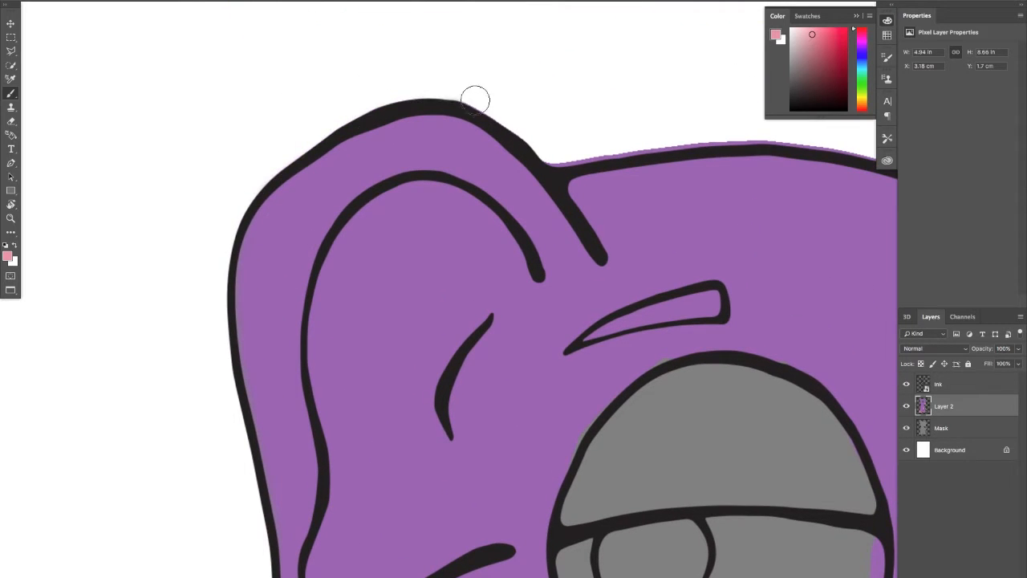
Erase the purple spill above the top of the head and around the small far ear
mouse_move(544, 121)
left_mouse_down()
mouse_move(420, 164)
mouse_move(408, 178)
mouse_move(503, 160)
mouse_move(401, 189)
mouse_move(513, 164)
mouse_move(704, 173)
left_mouse_up()
mouse_move(704, 172)
left_mouse_down()
mouse_move(440, 144)
mouse_move(496, 157)
mouse_move(480, 170)
mouse_move(517, 170)
mouse_move(600, 210)
mouse_move(645, 176)
mouse_move(642, 161)
mouse_move(719, 127)
left_mouse_up()
left_click_drag(567, 196, 385, 258)
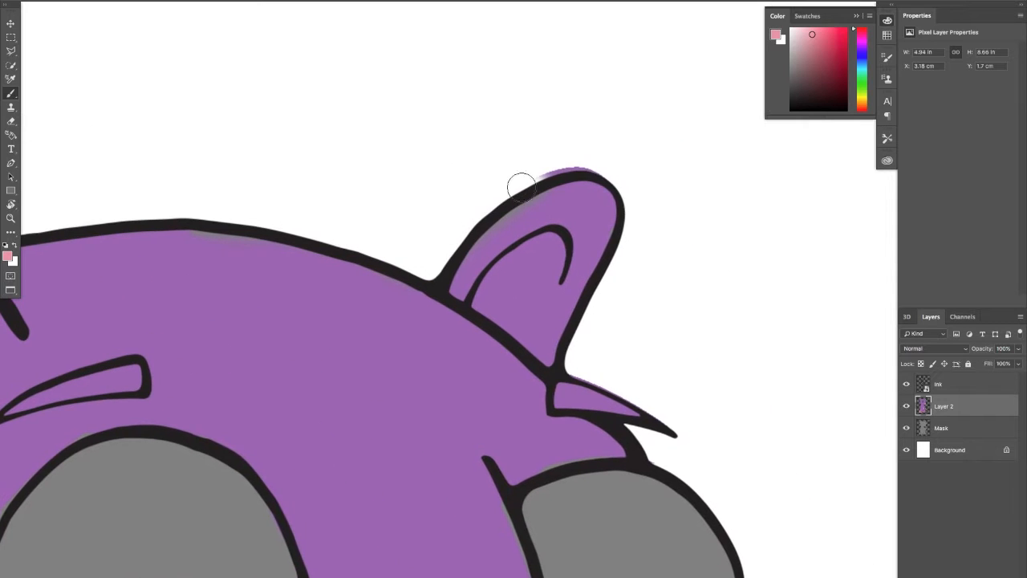
left_click_drag(522, 186, 602, 174)
scroll(612, 298, "down", 5)
scroll(612, 297, "right", 3)
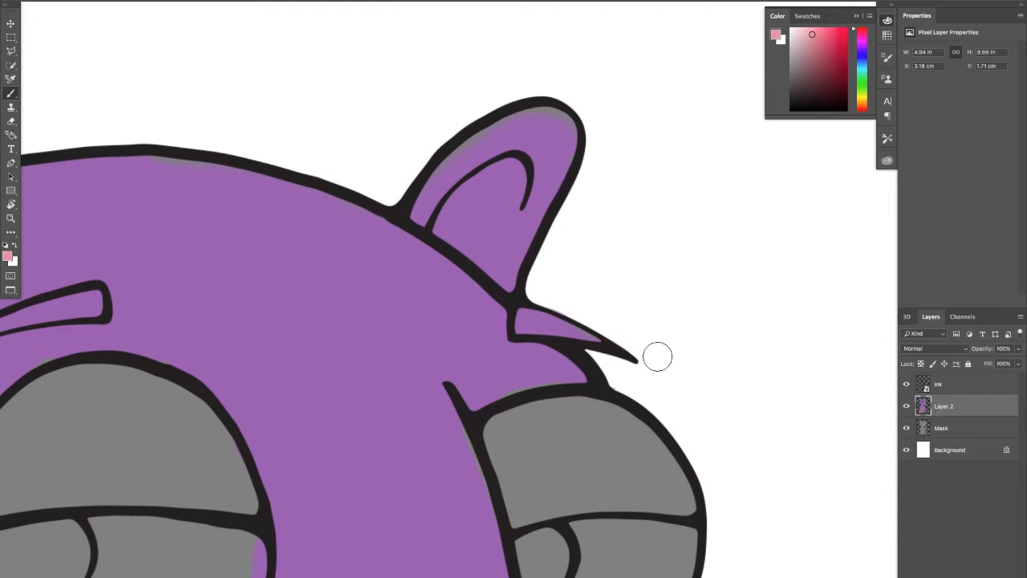
Clean up stray colour outside the outline of the far eye, the front of the face and the whiskers
scroll(657, 356, "down", 5)
scroll(657, 356, "right", 2)
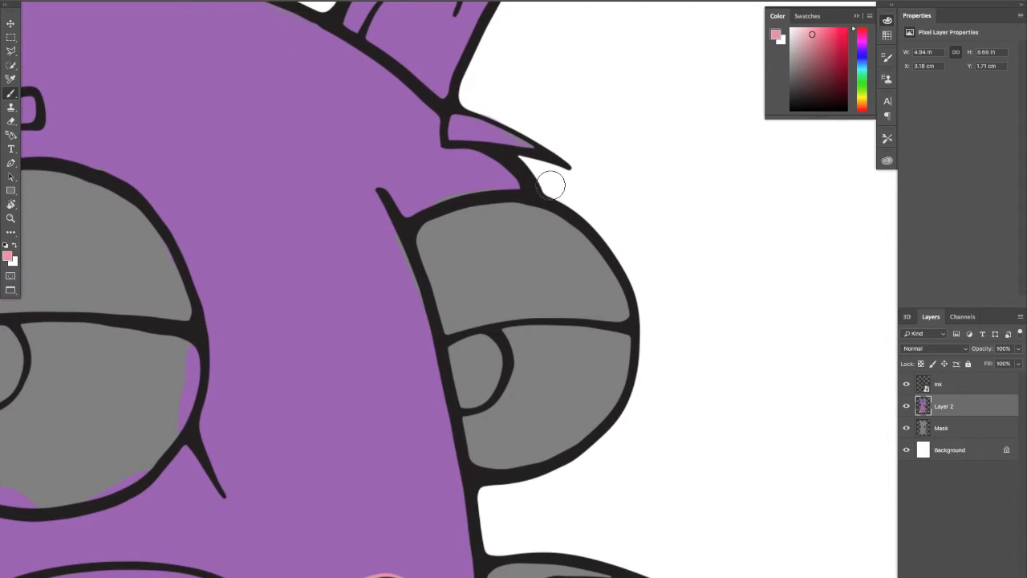
left_click_drag(613, 310, 551, 142)
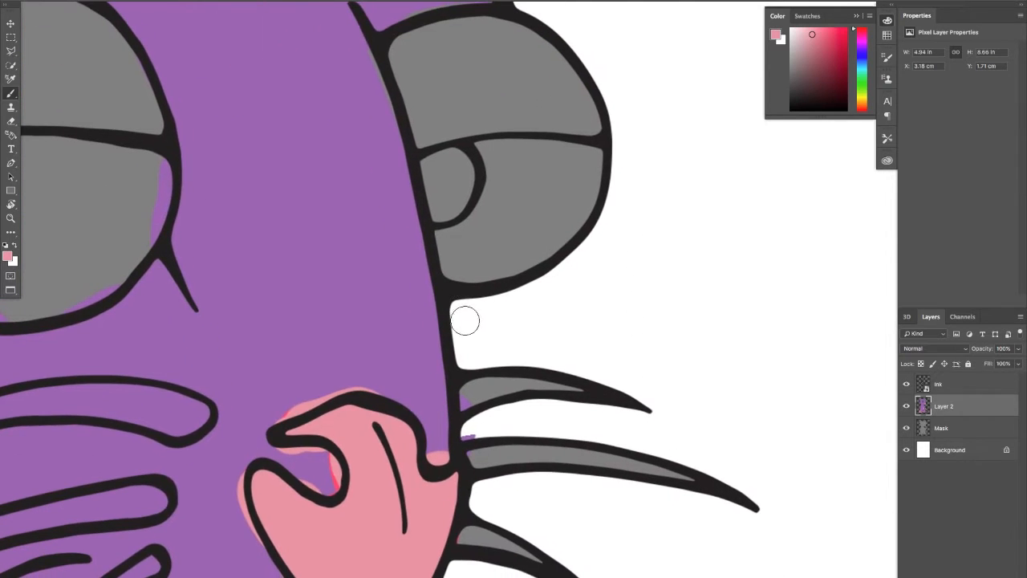
scroll(465, 321, "down", 4)
scroll(465, 321, "left", 1)
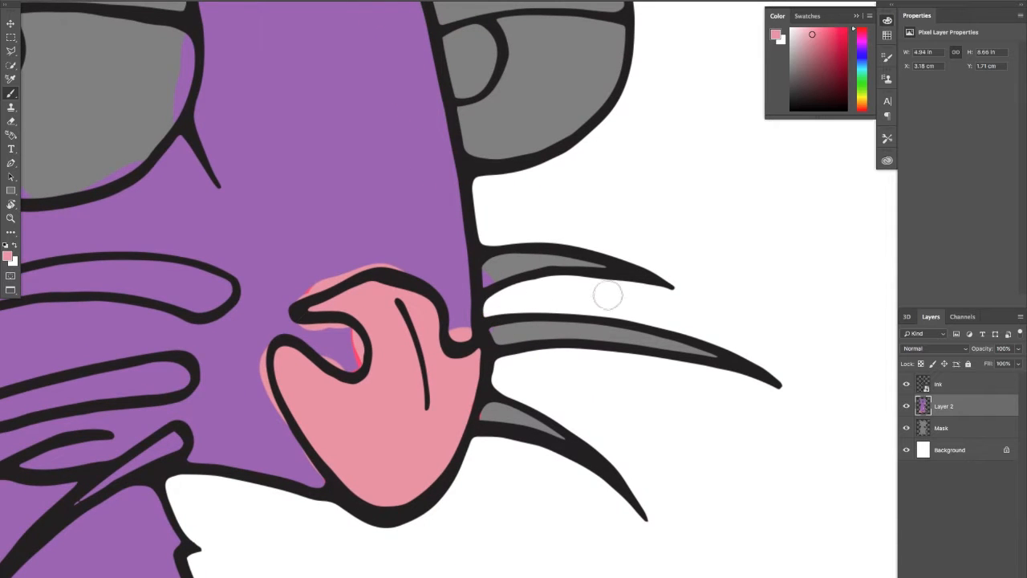
Erase the remaining purple fringe along the outline of the chest and the far arm above the tablet
scroll(607, 295, "down", 2)
scroll(607, 296, "left", 2)
scroll(319, 438, "down", 10)
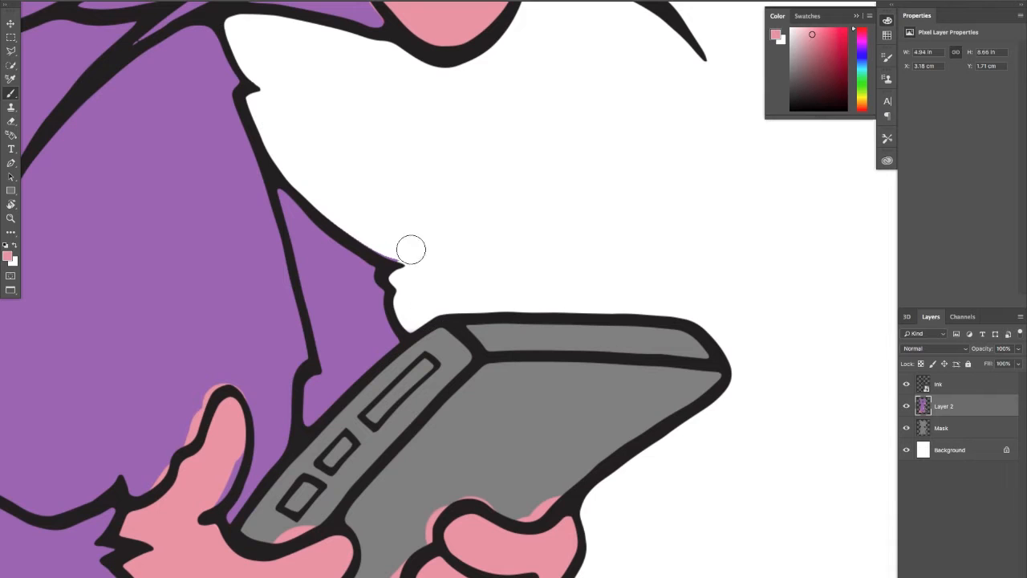
scroll(531, 372, "down", 11)
scroll(531, 372, "right", 2)
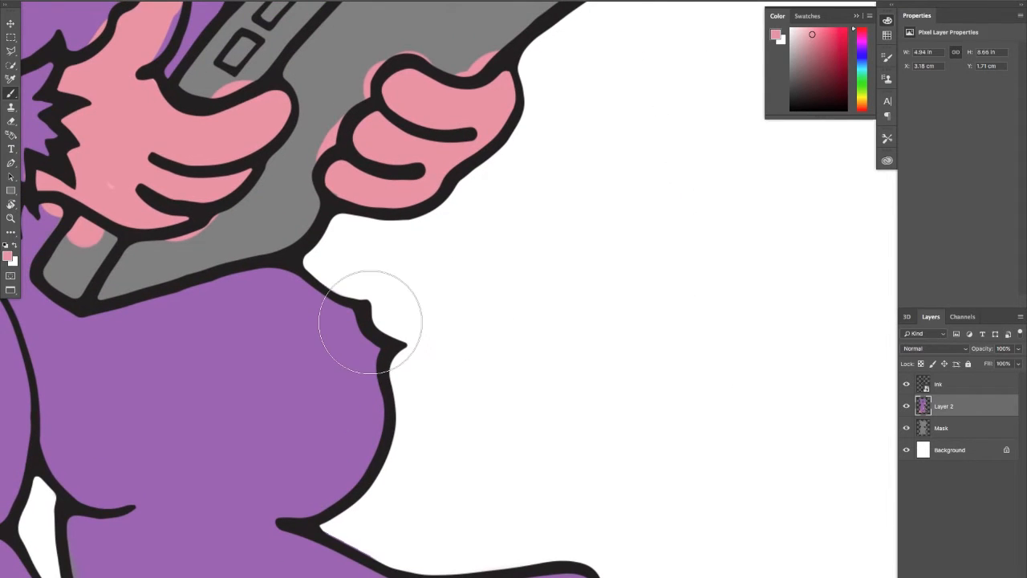
Adjust the brush size and bring back the selection around the rat's silhouette
key("bracketleft")
key("bracketleft")
key("bracketleft")
key("bracketleft")
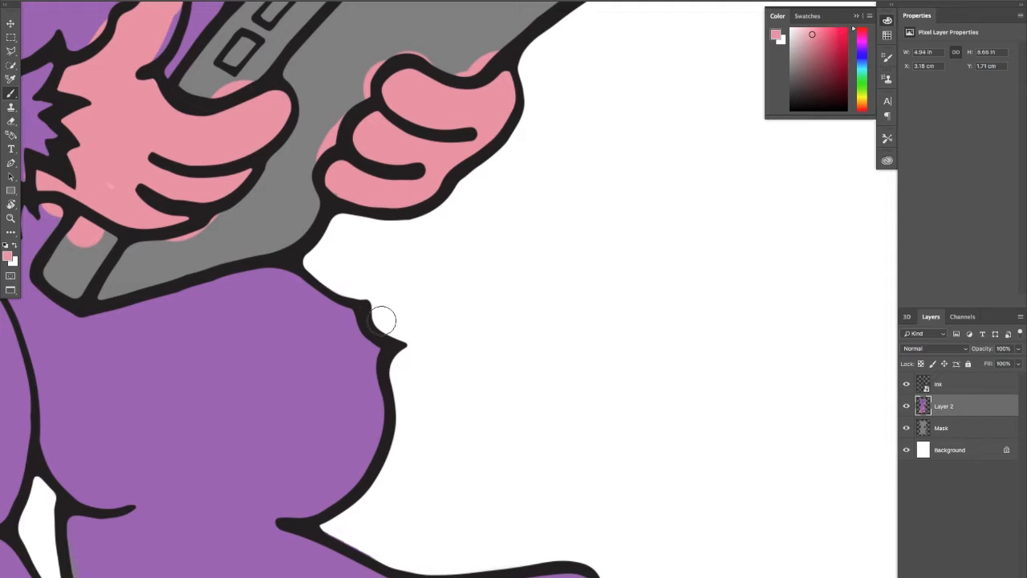
key("bracketright")
key("bracketright")
key("bracketright")
key("bracketright")
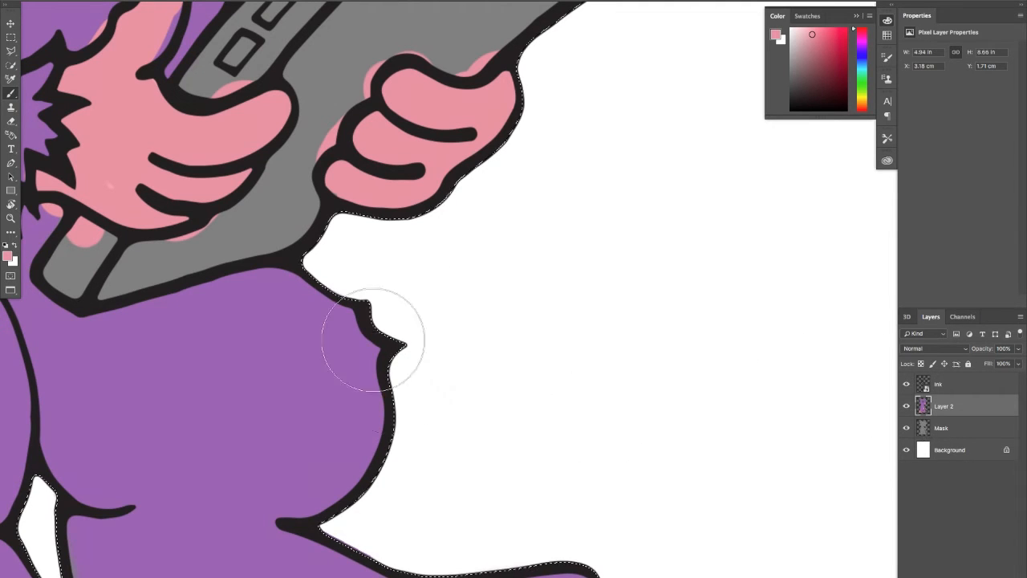
scroll(353, 339, "down", 4)
left_click_drag(340, 339, 509, 254)
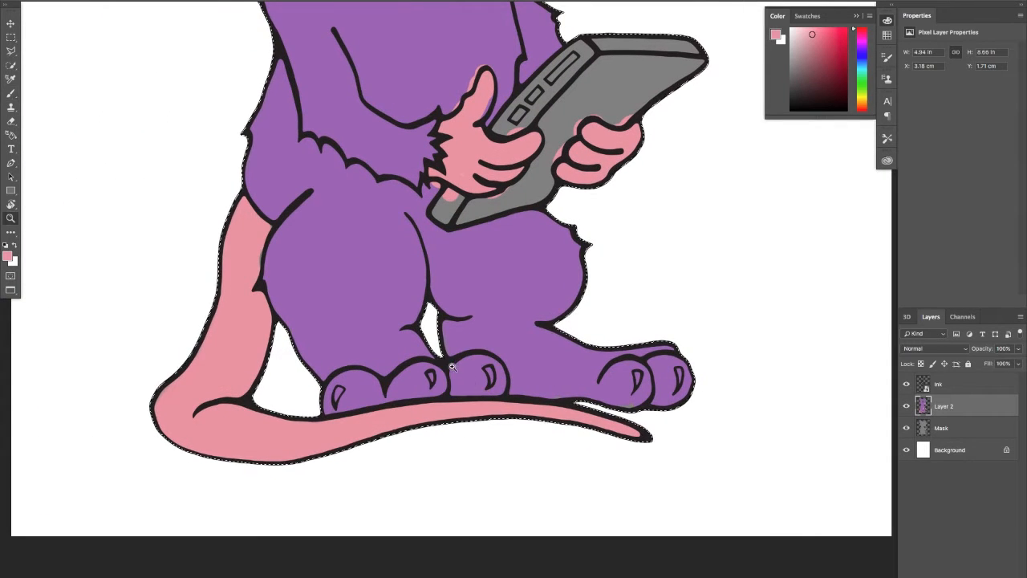
Sample the purple fur colour and paint over the uncoloured gaps along the foot's lower edge above the tail
scroll(473, 374, "up", 3)
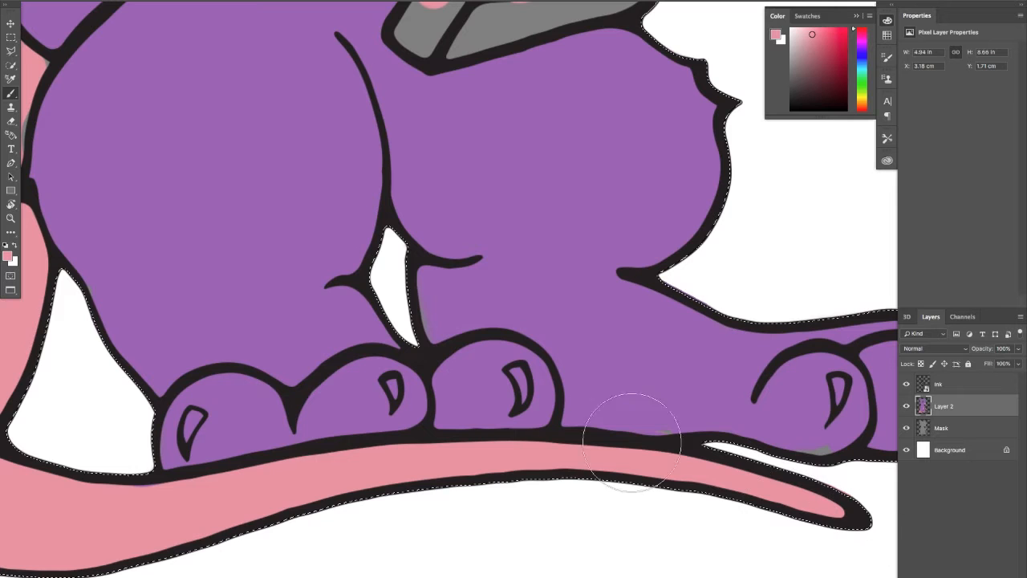
left_click(658, 389, "alt")
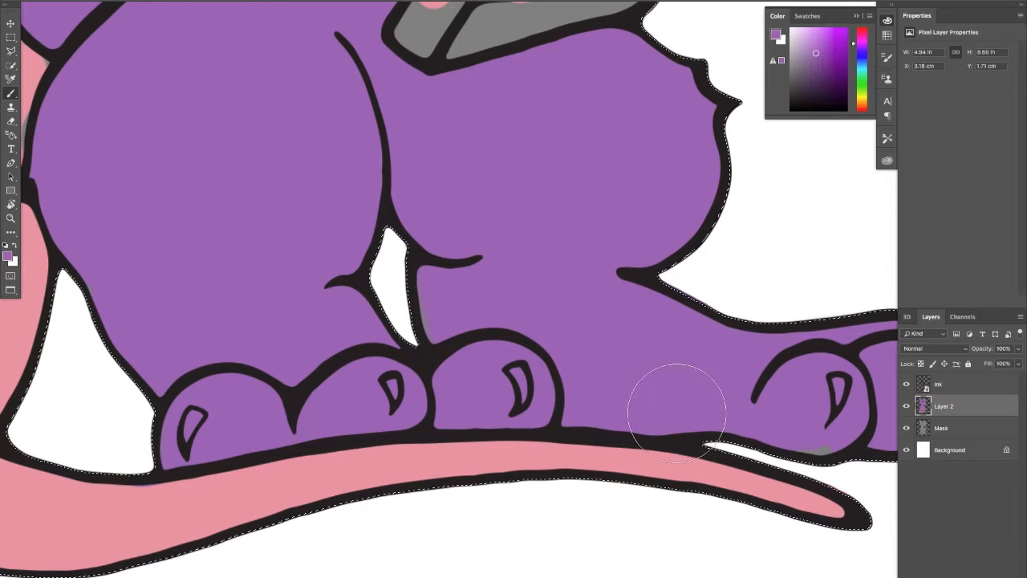
scroll(751, 393, "up", 10)
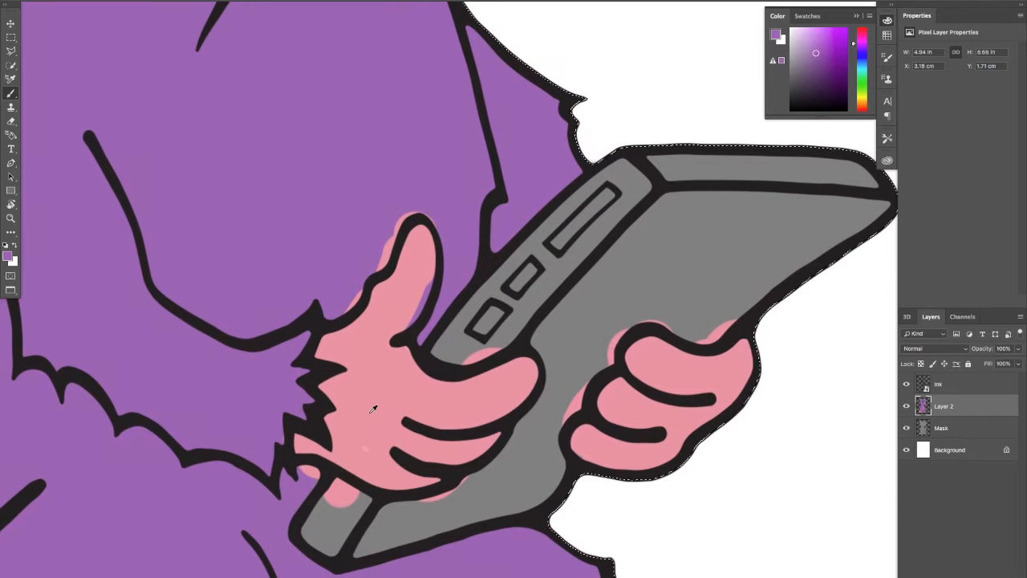
Fill the grey gap on the tail beside the thigh with the sampled pink, and restore the thigh's edge in purple
left_click(372, 411, "alt")
scroll(398, 383, "up", 10)
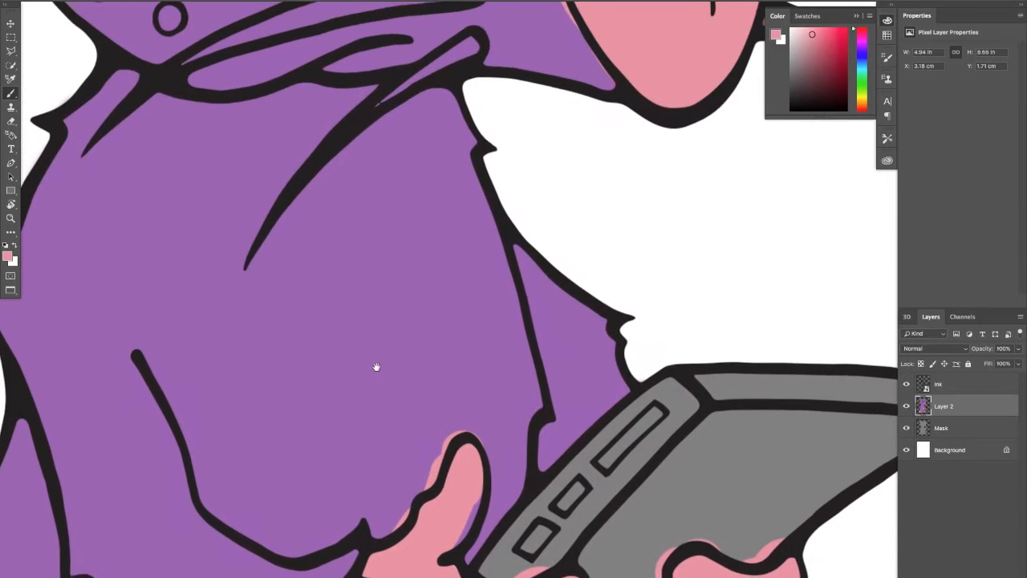
scroll(437, 349, "down", 10)
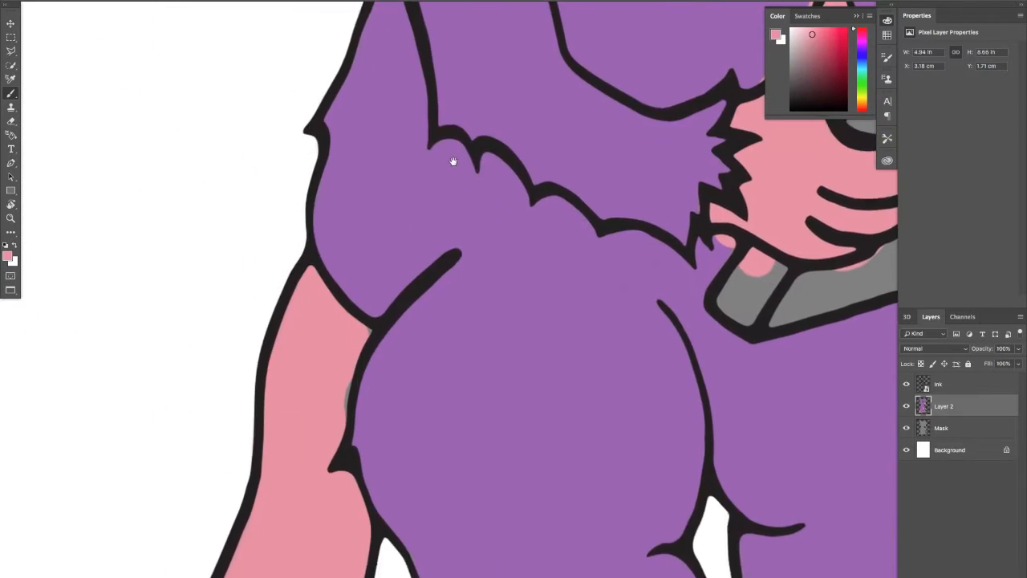
mouse_move(326, 406)
left_mouse_down()
mouse_move(337, 392)
mouse_move(331, 343)
left_mouse_up()
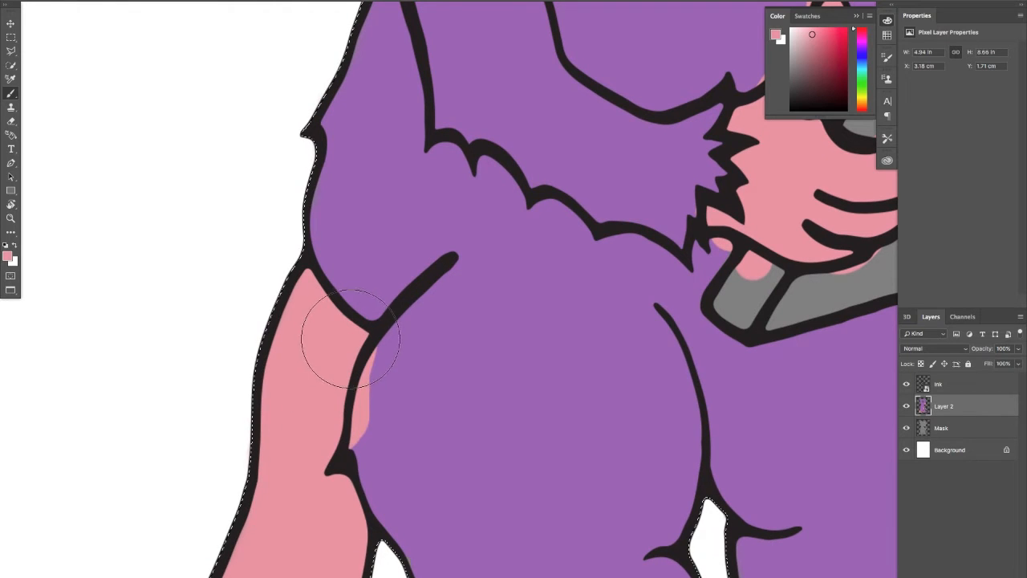
left_click(460, 337, "alt")
mouse_move(403, 349)
left_mouse_down()
mouse_move(378, 424)
mouse_move(379, 415)
left_mouse_up()
left_click(312, 417, "alt")
mouse_move(312, 417)
left_mouse_down()
mouse_move(321, 390)
mouse_move(344, 378)
left_mouse_up()
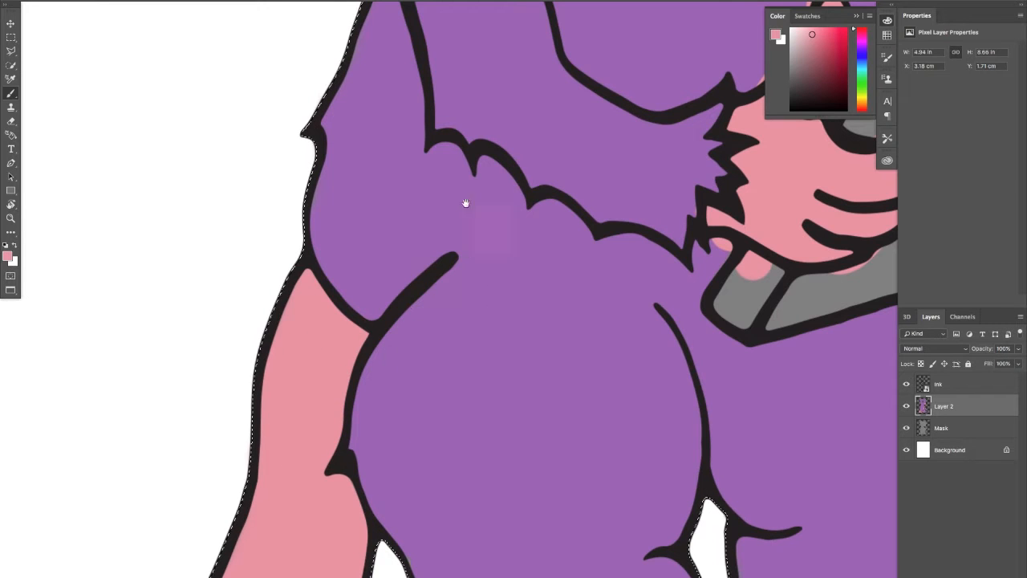
Paint fur purple over the pink spill above the nose, inside the nostril notch and beside the bridge
mouse_move(465, 202)
left_mouse_down()
mouse_move(425, 339)
mouse_move(369, 327)
left_mouse_up()
left_click_drag(441, 225, 345, 393)
left_click_drag(470, 262, 321, 316)
left_click(399, 294, "alt")
mouse_move(413, 265)
left_mouse_down()
mouse_move(419, 299)
mouse_move(424, 242)
mouse_move(431, 345)
left_mouse_up()
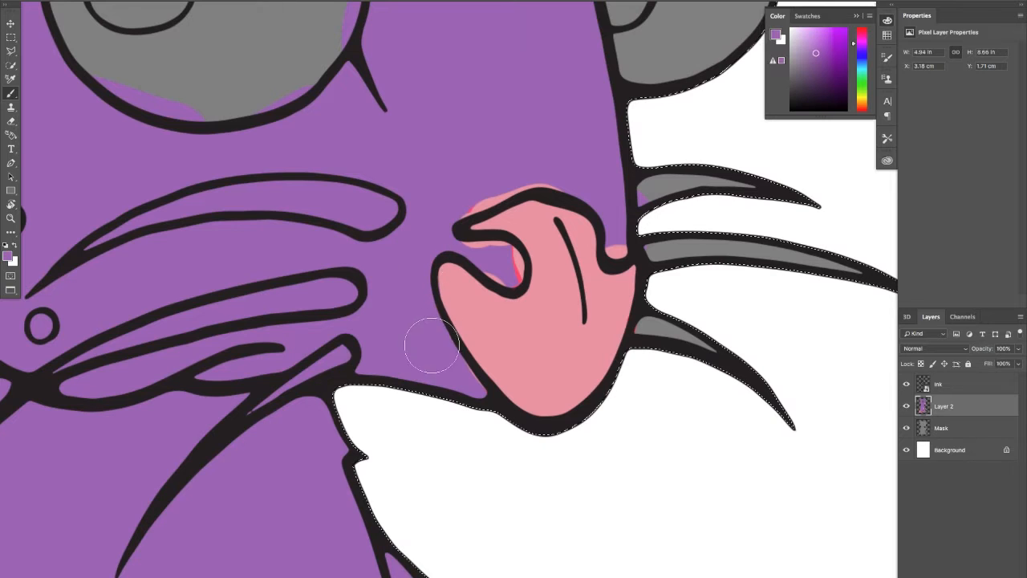
mouse_move(459, 234)
left_mouse_down()
mouse_move(502, 268)
mouse_move(457, 246)
mouse_move(454, 198)
mouse_move(508, 176)
left_mouse_up()
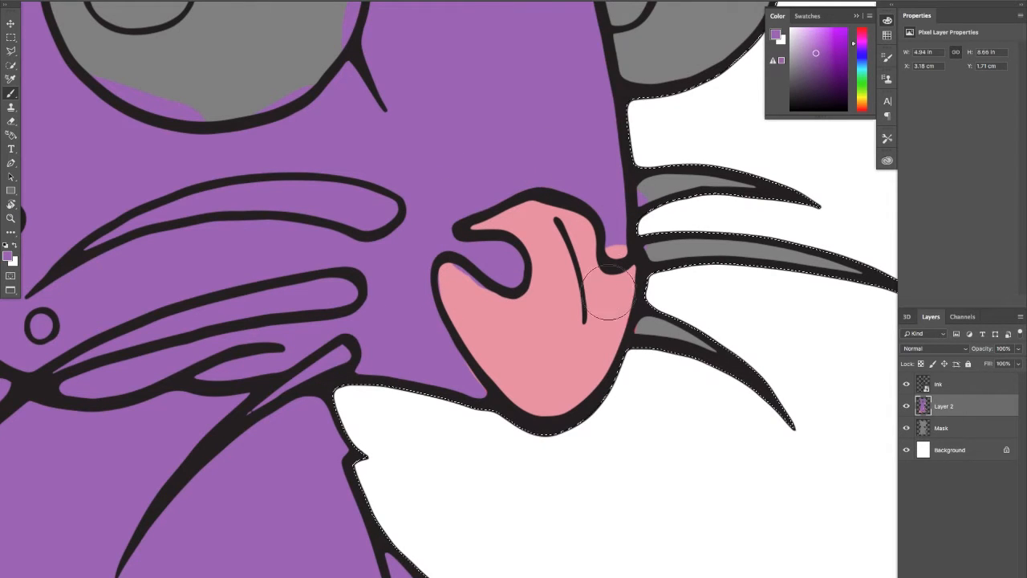
left_click_drag(607, 206, 617, 241)
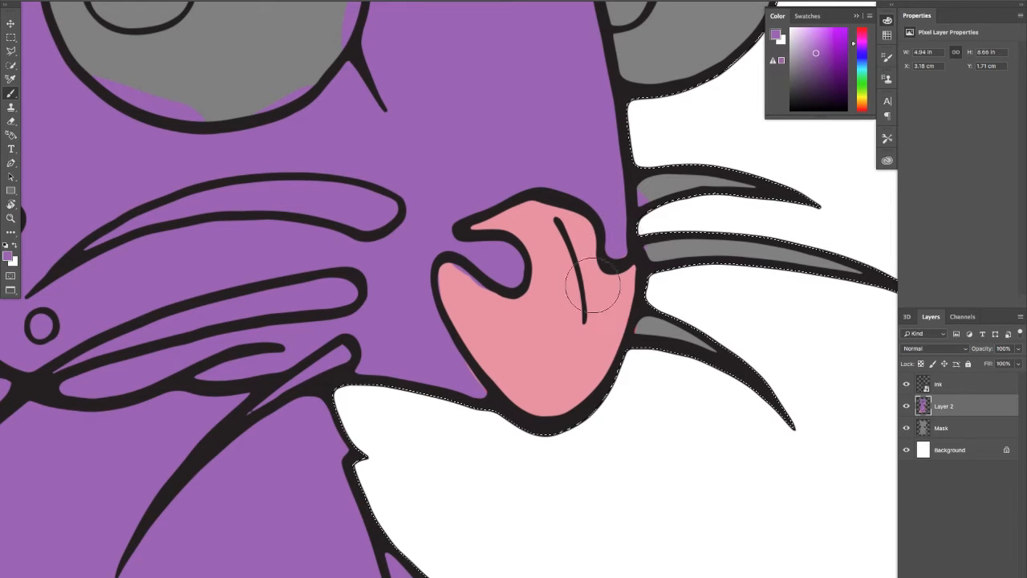
Restore pink along the nostril's lower edge and cover the pink fringe beside the nose with fur purple
left_click(505, 346, "alt")
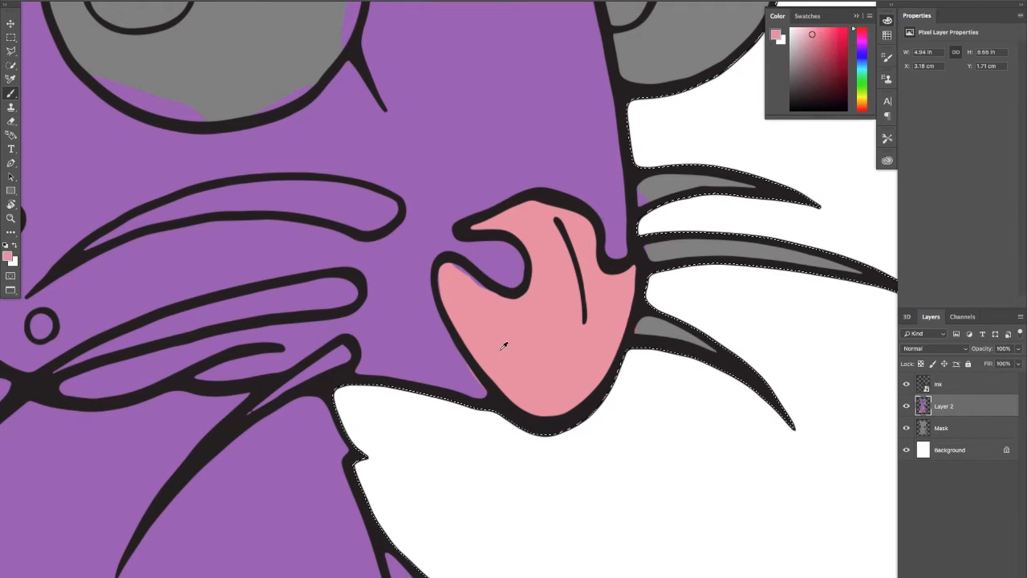
left_click_drag(447, 280, 497, 307)
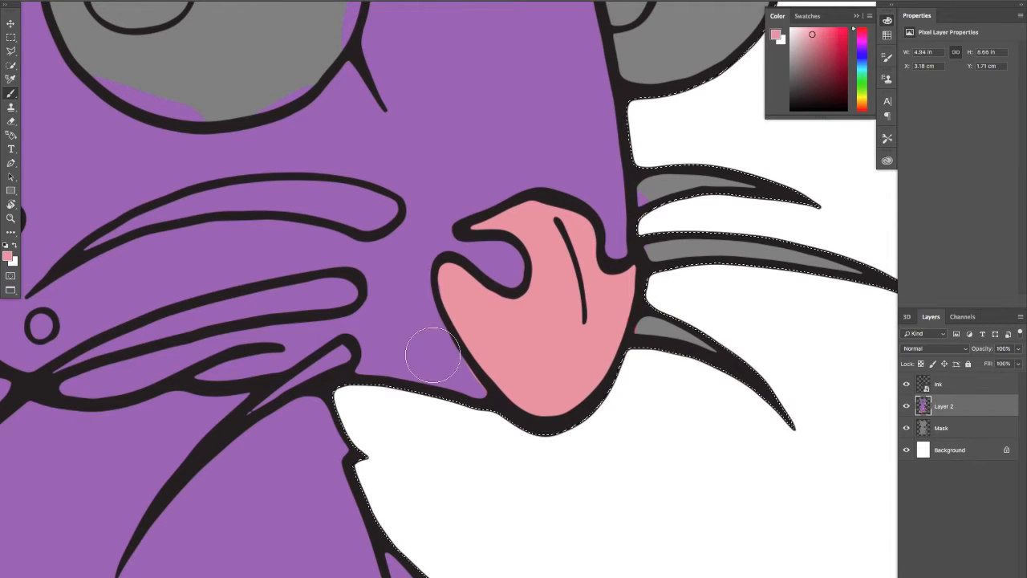
left_click(409, 343, "alt")
mouse_move(456, 377)
left_mouse_down()
mouse_move(478, 392)
mouse_move(433, 366)
left_mouse_up()
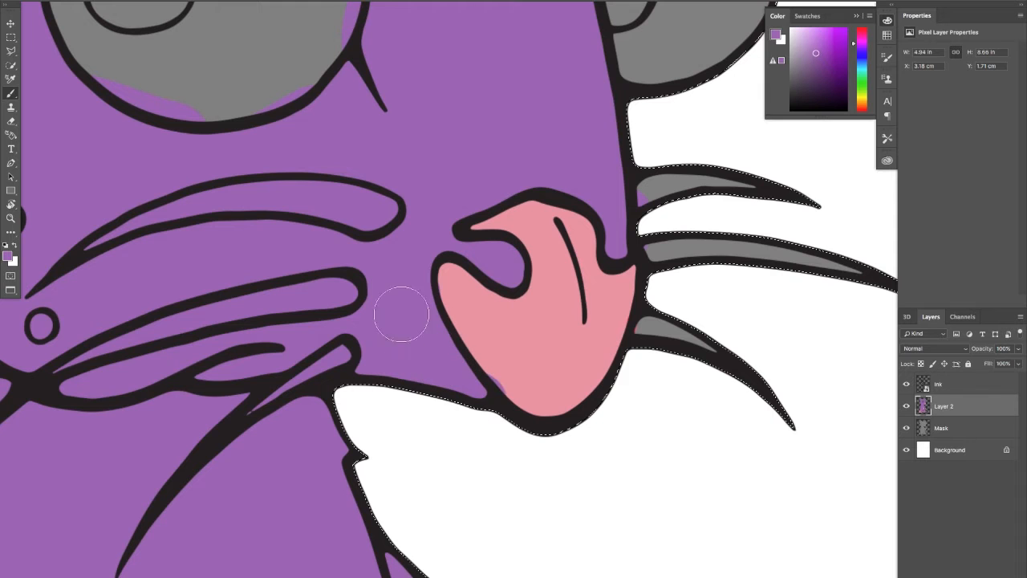
Choose a darker, more saturated purple and fill the upper eyelid of the near eye
mouse_move(343, 312)
left_mouse_down()
mouse_move(438, 365)
mouse_move(479, 413)
left_mouse_up()
left_click_drag(431, 328, 392, 353)
left_click_drag(825, 51, 829, 60)
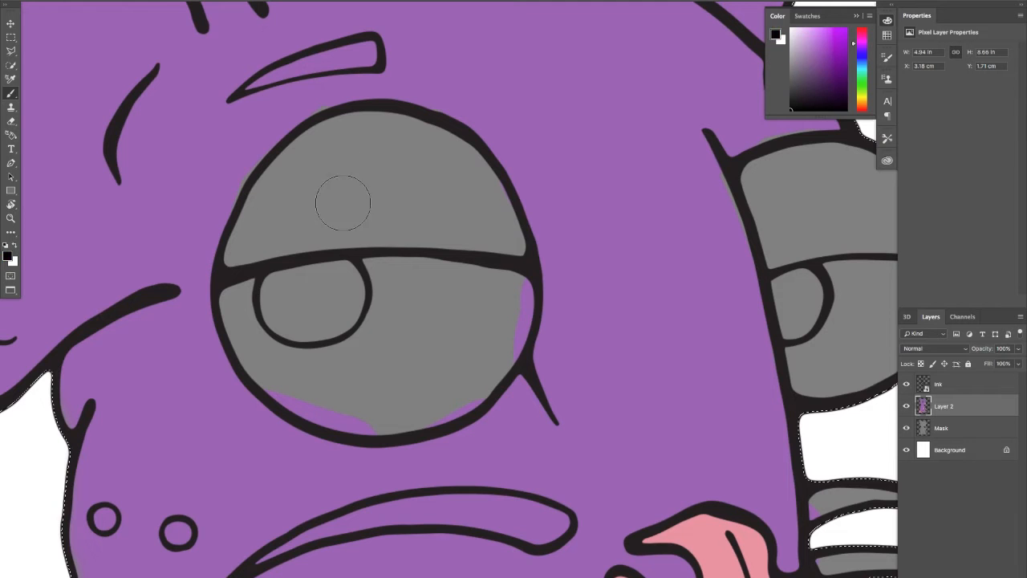
left_click(829, 60)
mouse_move(362, 197)
left_mouse_down()
mouse_move(280, 234)
mouse_move(399, 225)
left_mouse_up()
mouse_move(391, 223)
left_mouse_down()
mouse_move(516, 239)
mouse_move(484, 179)
mouse_move(443, 141)
mouse_move(355, 136)
mouse_move(387, 134)
mouse_move(340, 138)
mouse_move(288, 174)
mouse_move(303, 156)
mouse_move(237, 245)
mouse_move(355, 205)
mouse_move(270, 241)
mouse_move(343, 183)
mouse_move(405, 196)
left_mouse_up()
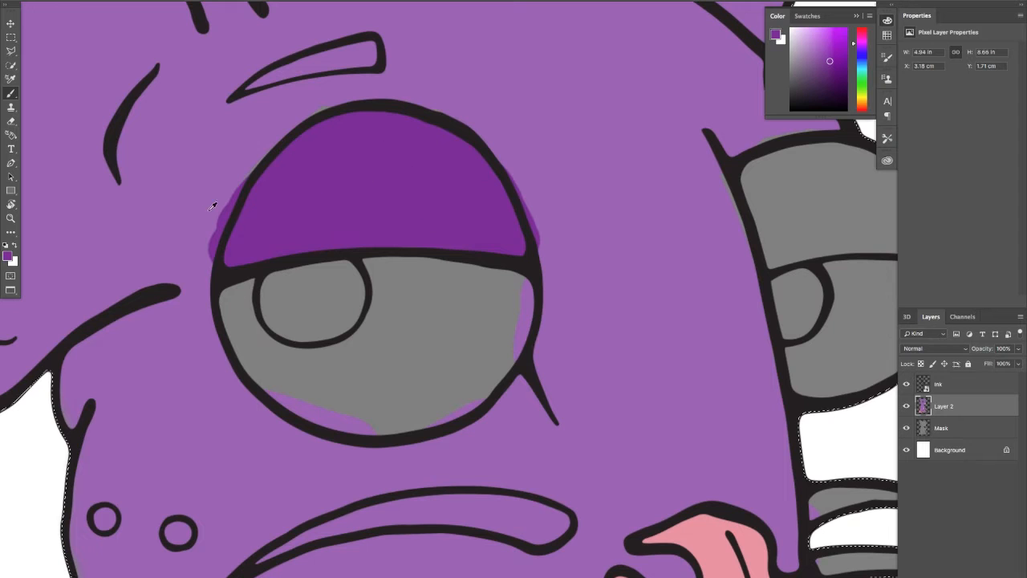
Cover the dark purple spill outside the near eyelid with fur purple and touch up the lid's edge in dark purple
left_click(213, 205, "alt")
mouse_move(213, 206)
left_mouse_down()
mouse_move(221, 177)
mouse_move(200, 237)
left_mouse_up()
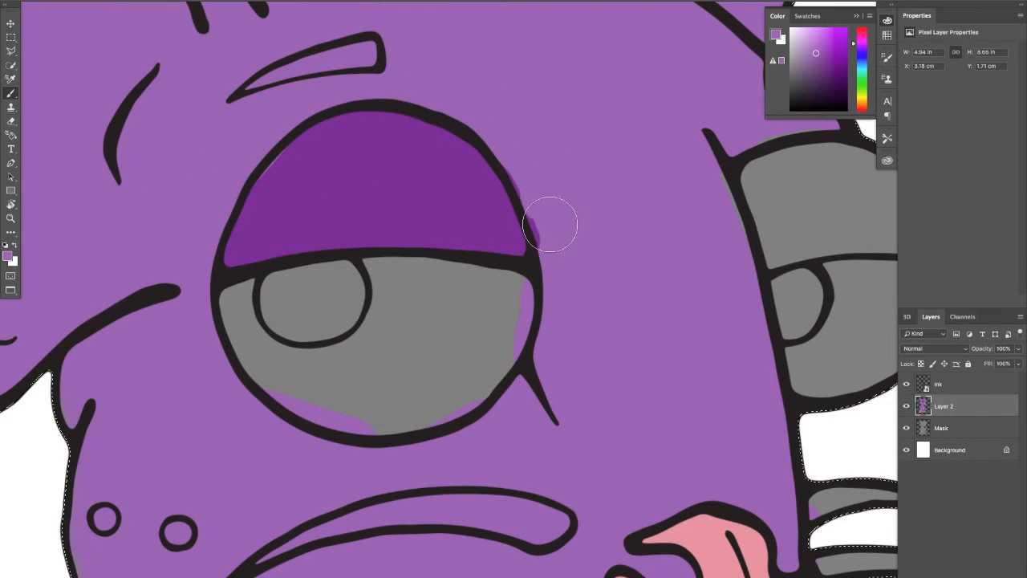
left_click_drag(549, 224, 538, 193)
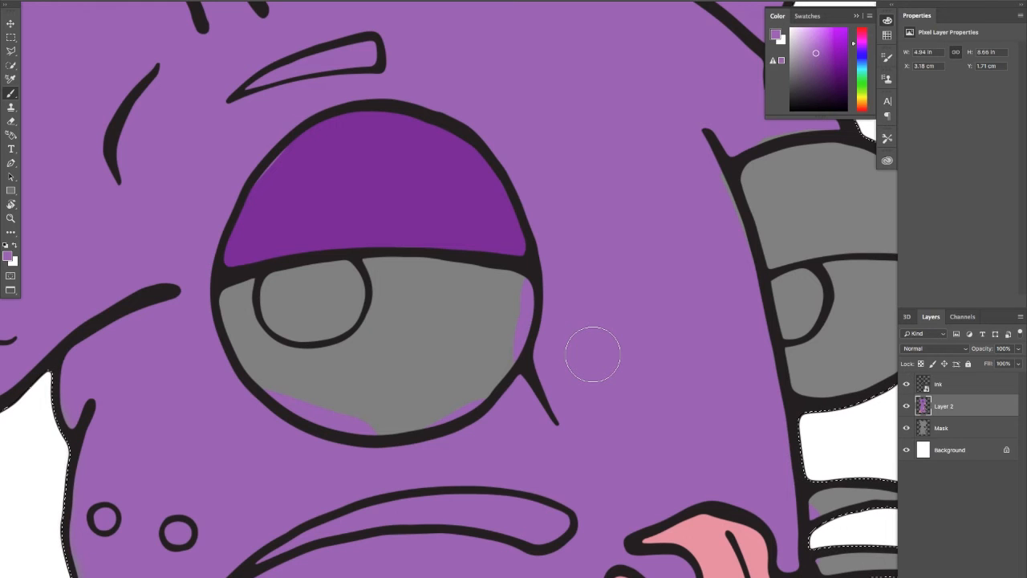
left_click(331, 184, "alt")
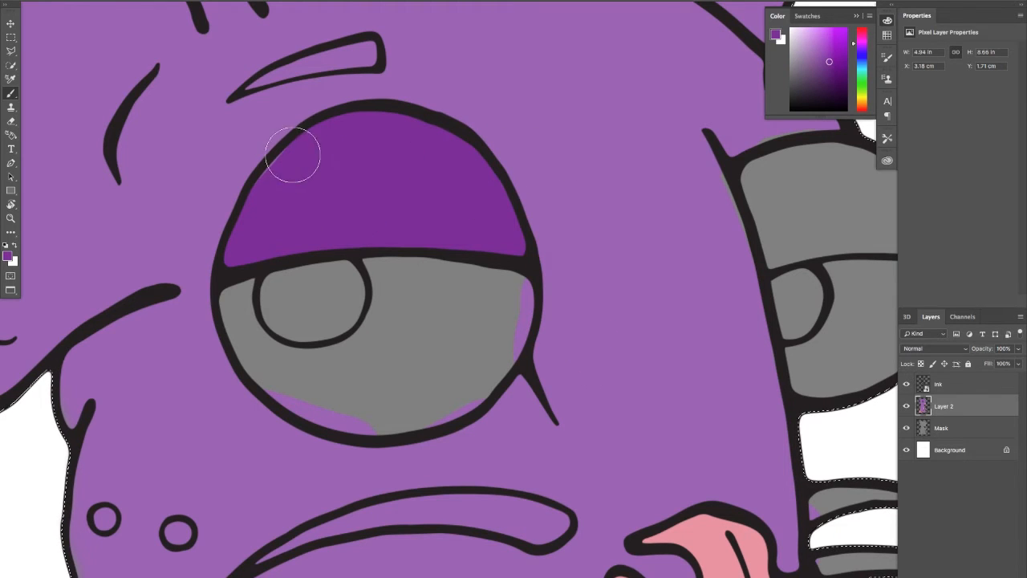
Fill the upper eyelid of the far eye with the same dark purple
mouse_move(491, 162)
left_mouse_down()
mouse_move(378, 218)
mouse_move(361, 243)
left_mouse_up()
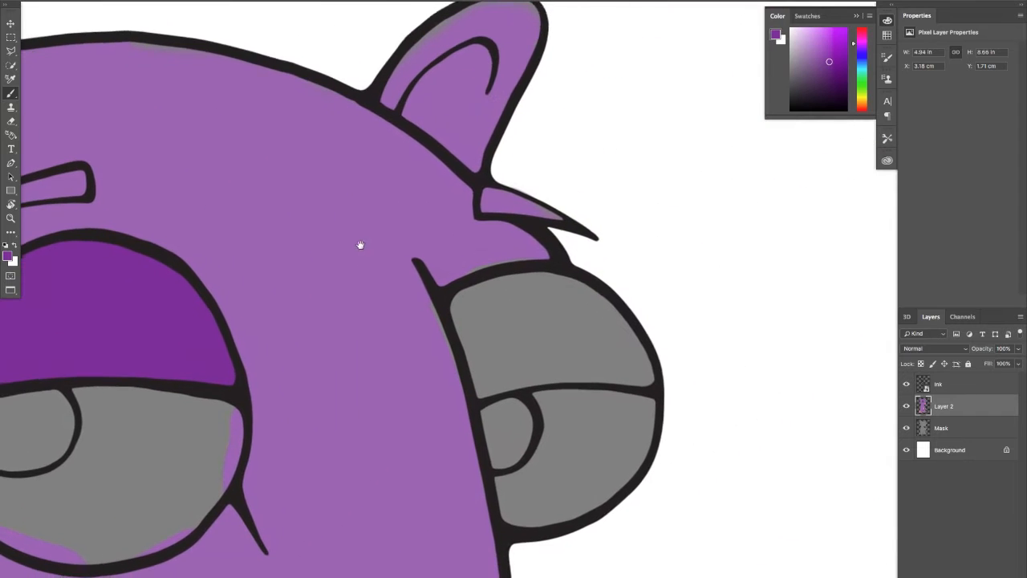
mouse_move(499, 313)
left_mouse_down()
mouse_move(465, 317)
mouse_move(489, 350)
mouse_move(478, 343)
mouse_move(489, 378)
mouse_move(519, 362)
mouse_move(577, 359)
mouse_move(522, 367)
mouse_move(559, 361)
left_mouse_up()
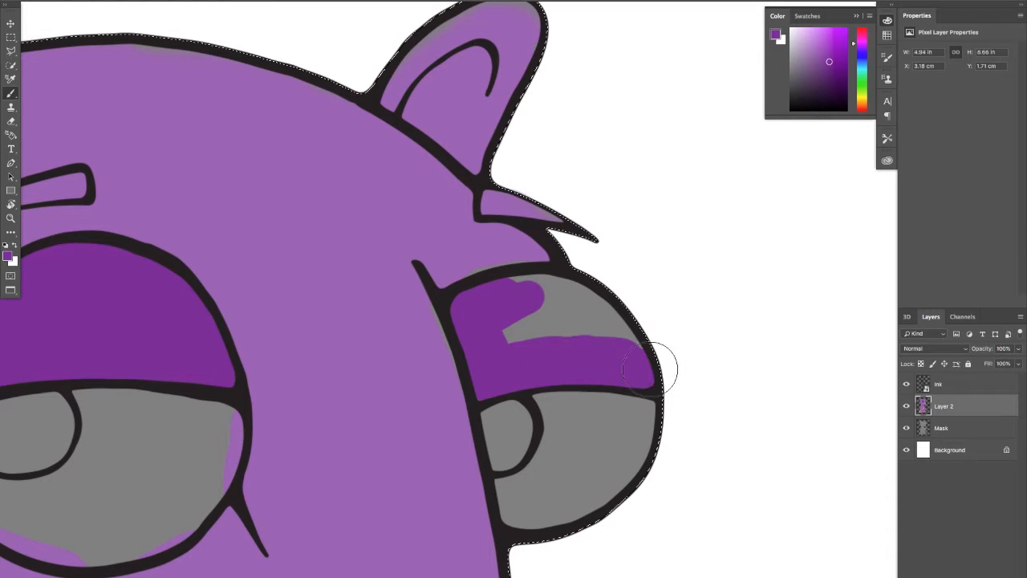
left_click_drag(650, 370, 552, 298)
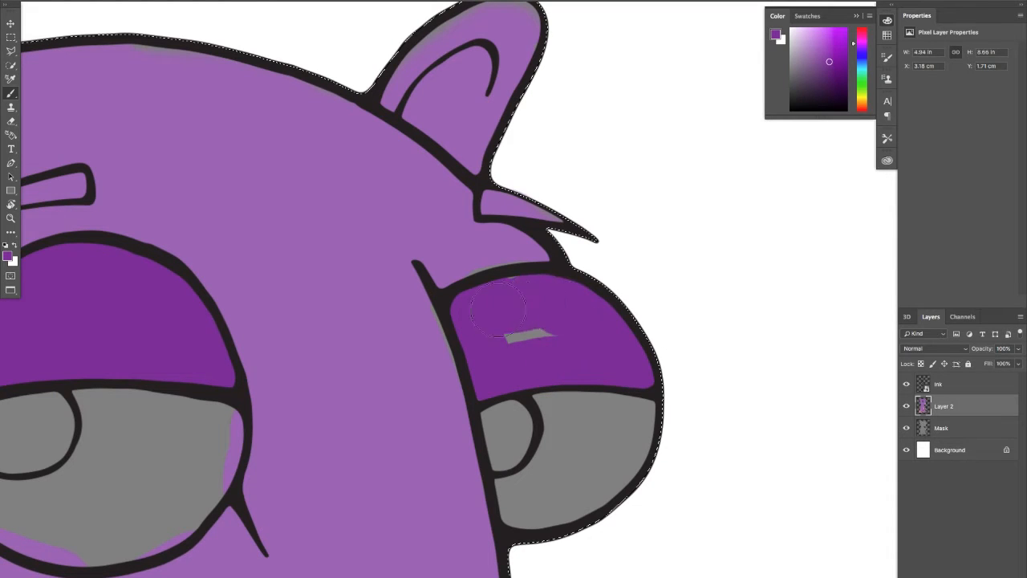
Sample the fur purple and paint over the grey gaps along the brow and face edge around the far eye
left_click(395, 369, "alt")
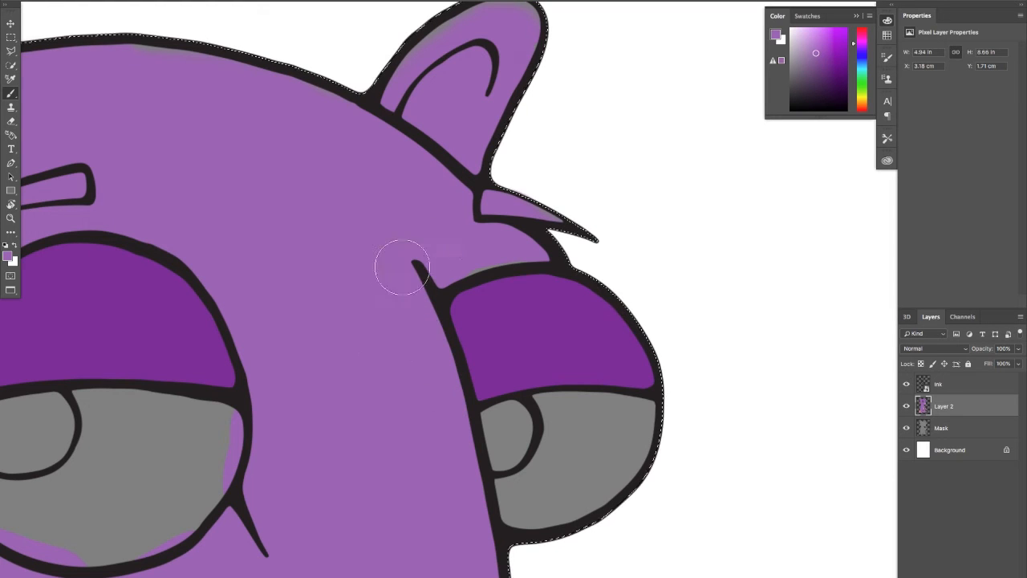
left_click_drag(264, 316, 333, 280)
left_click_drag(572, 184, 623, 168)
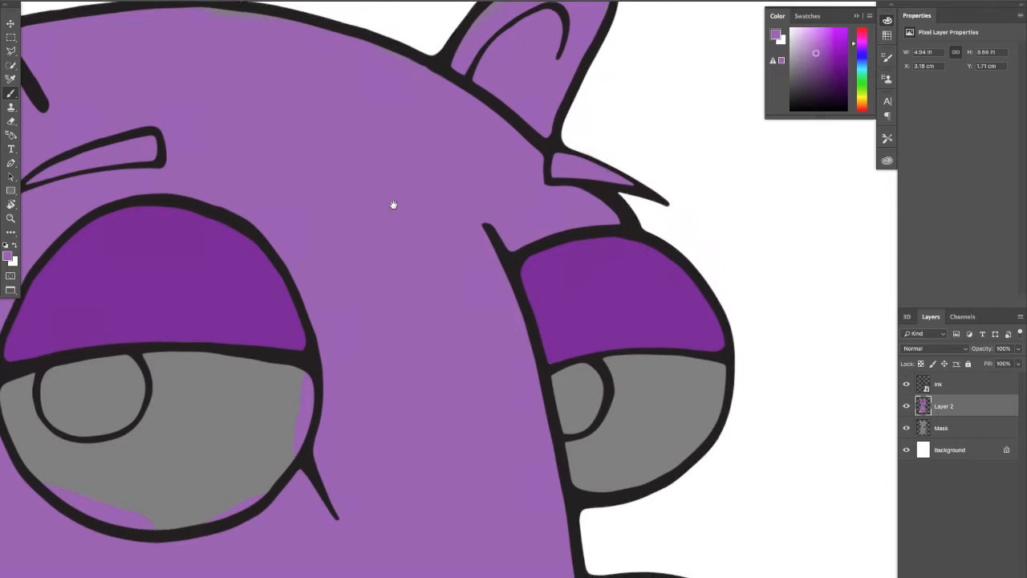
Paint fur purple over the pink spill around the near hand's thumb and below its wrist
mouse_move(392, 204)
left_mouse_down()
mouse_move(424, 207)
mouse_move(461, 190)
mouse_move(424, 241)
left_mouse_up()
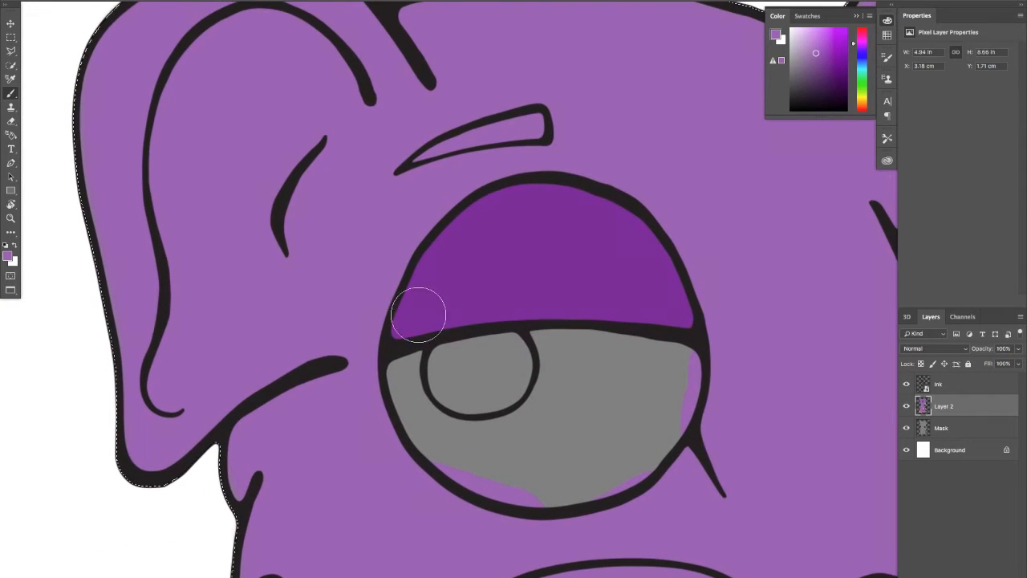
left_click_drag(323, 417, 240, 201)
mouse_move(532, 256)
left_mouse_down()
mouse_move(488, 286)
mouse_move(324, 219)
left_mouse_up()
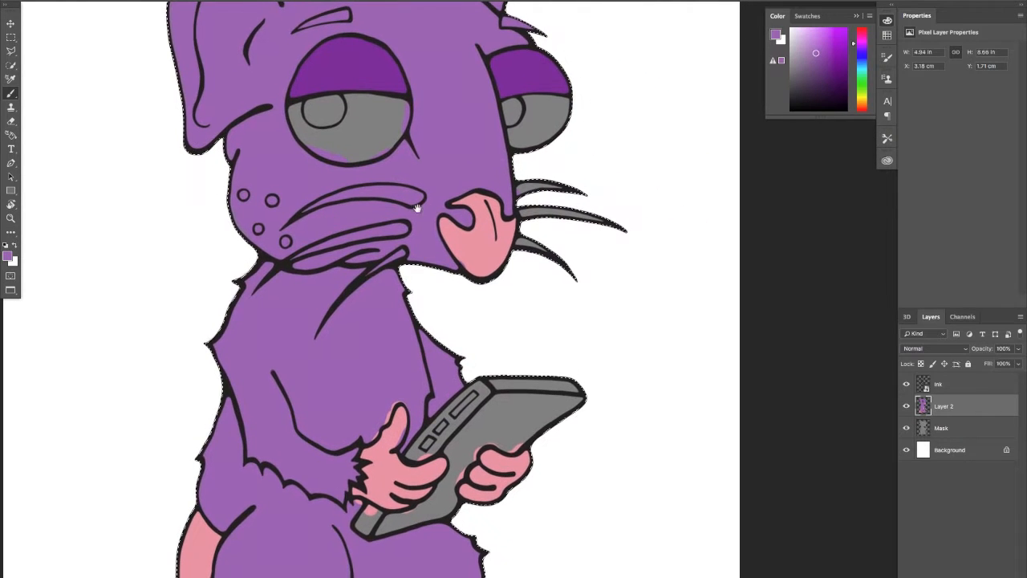
left_click_drag(390, 227, 377, 196)
left_click_drag(368, 289, 425, 295)
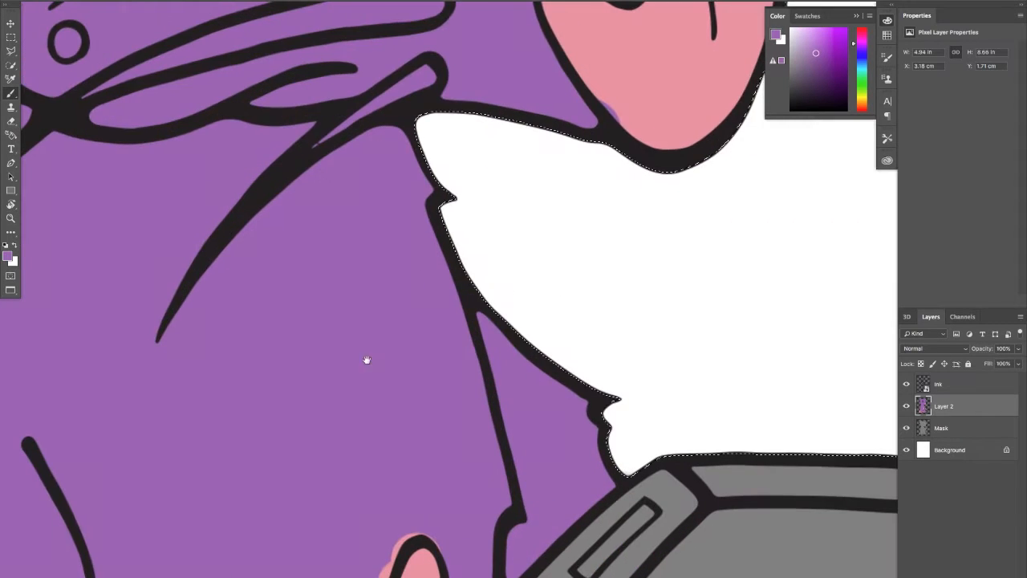
left_click_drag(367, 360, 330, 134)
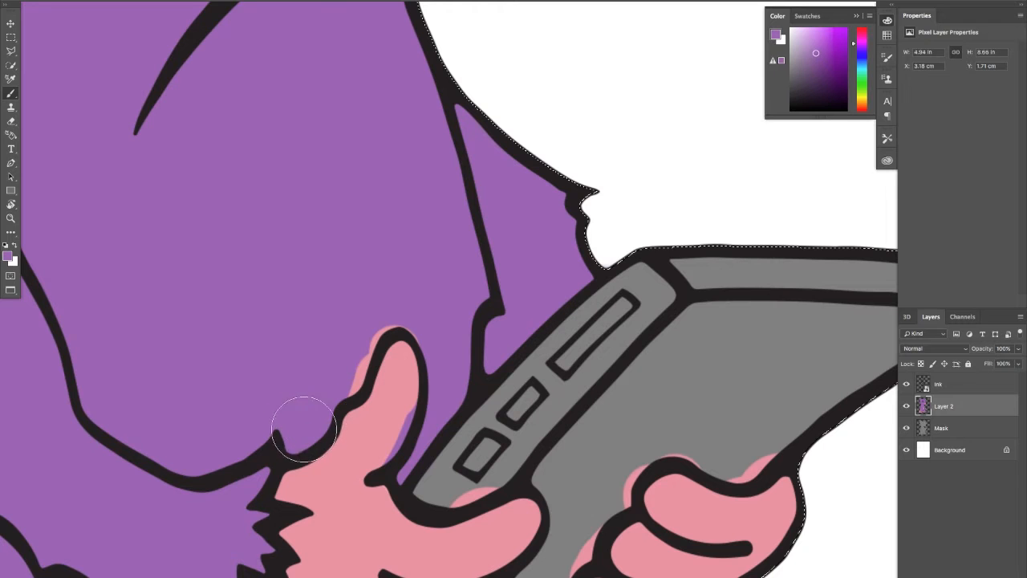
mouse_move(303, 429)
left_mouse_down()
mouse_move(337, 355)
mouse_move(336, 374)
left_mouse_up()
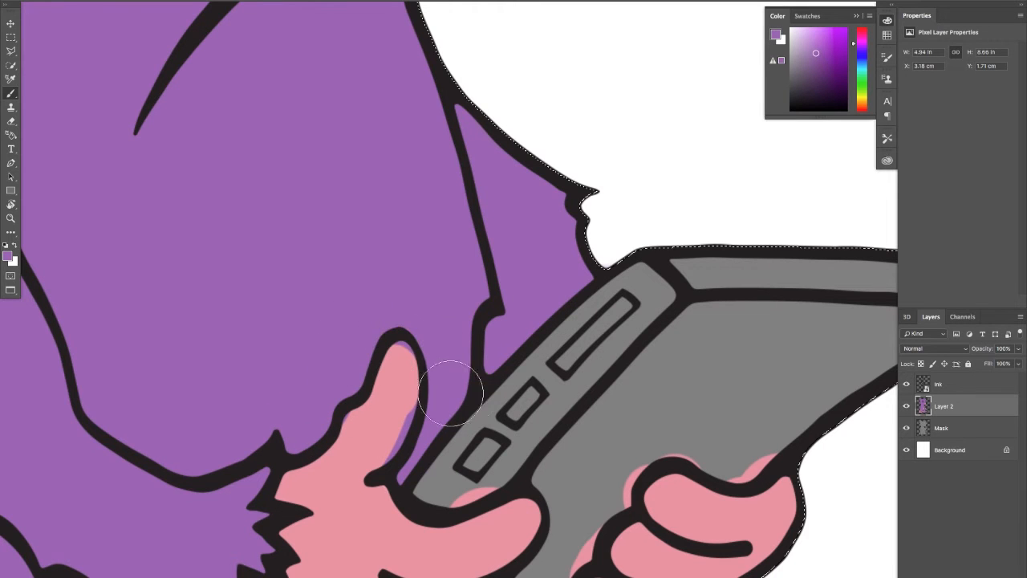
left_click_drag(429, 308, 334, 130)
left_click_drag(518, 296, 543, 320)
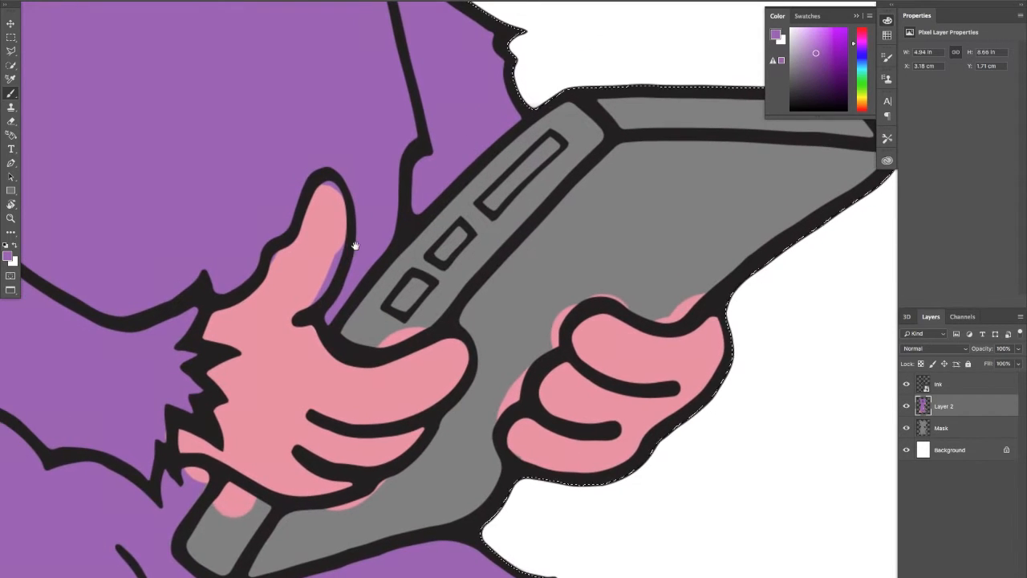
mouse_move(385, 277)
left_mouse_down()
mouse_move(449, 223)
mouse_move(546, 266)
left_mouse_up()
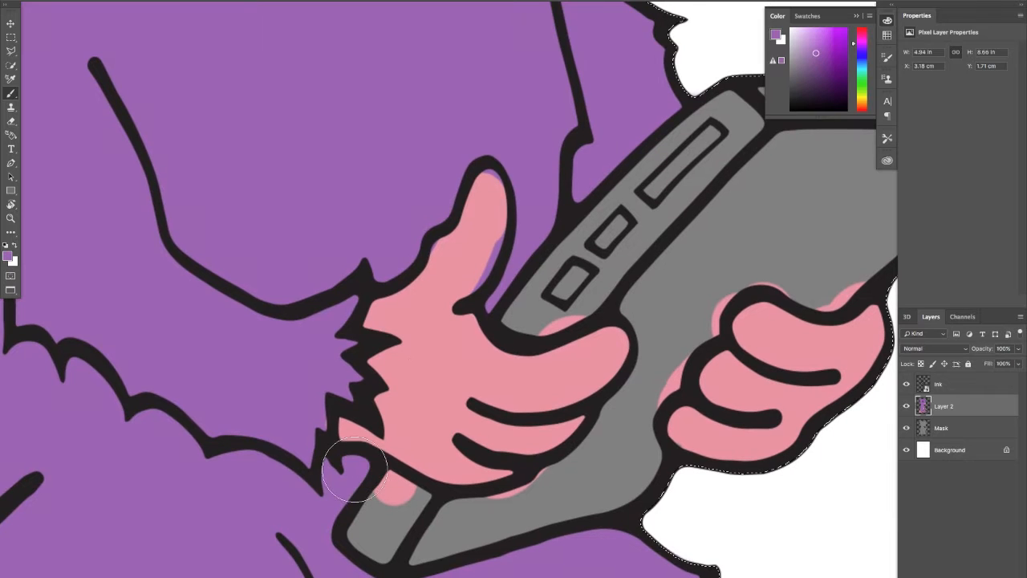
left_click_drag(310, 406, 441, 136)
Sample the nose pink and paint over the purple patch inside the nose's lower edge
left_click_drag(177, 405, 316, 319)
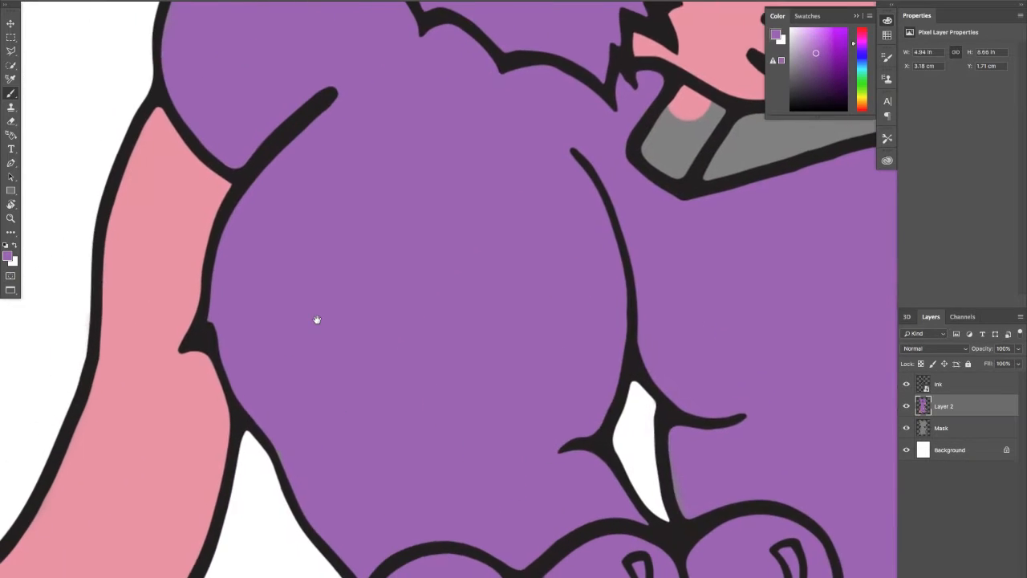
left_click_drag(405, 292, 348, 312)
left_click_drag(445, 150, 297, 408)
mouse_move(385, 228)
left_mouse_down()
mouse_move(378, 286)
mouse_move(458, 281)
left_mouse_up()
mouse_move(372, 247)
left_mouse_down()
mouse_move(373, 257)
mouse_move(378, 232)
left_mouse_up()
left_click_drag(423, 267, 451, 296)
left_click(452, 321)
left_click(456, 319, "alt")
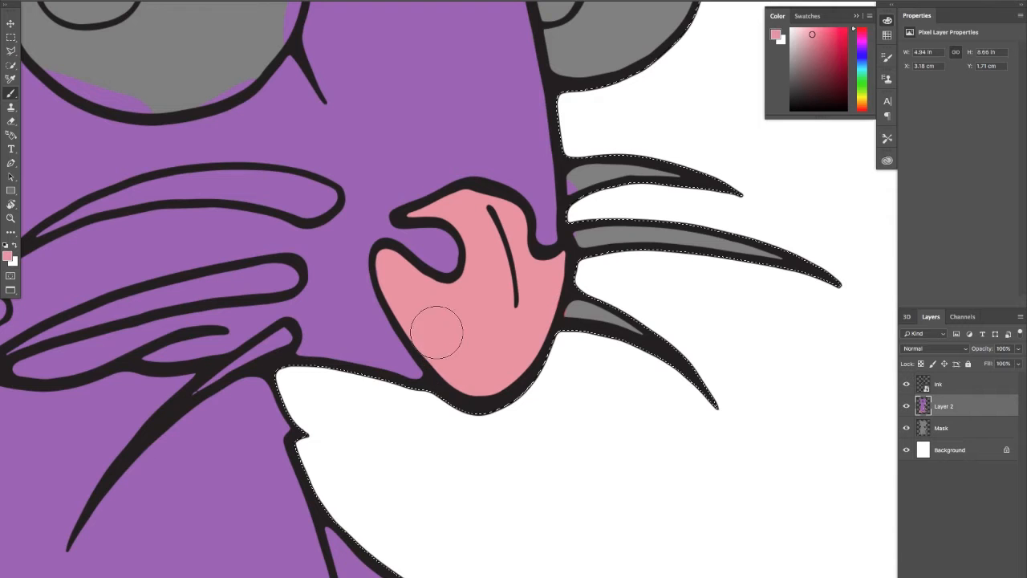
left_click_drag(377, 322, 442, 418)
Choose a very pale icy blue and fill the white of the near eye, covering the purple spill along its edge
left_click_drag(403, 222, 410, 323)
mouse_move(510, 303)
left_mouse_down()
mouse_move(426, 313)
mouse_move(393, 337)
left_mouse_up()
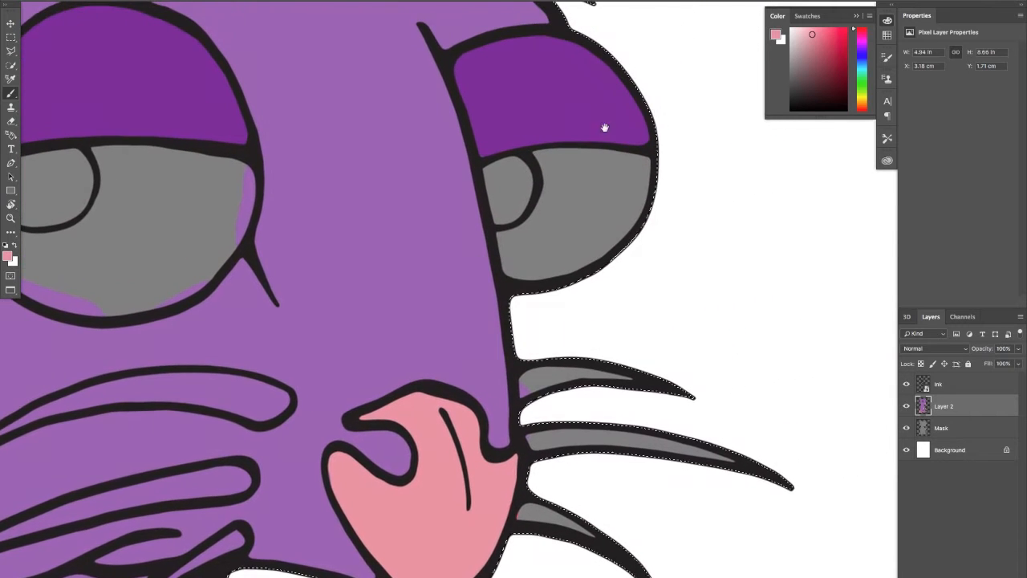
left_click_drag(422, 271, 585, 275)
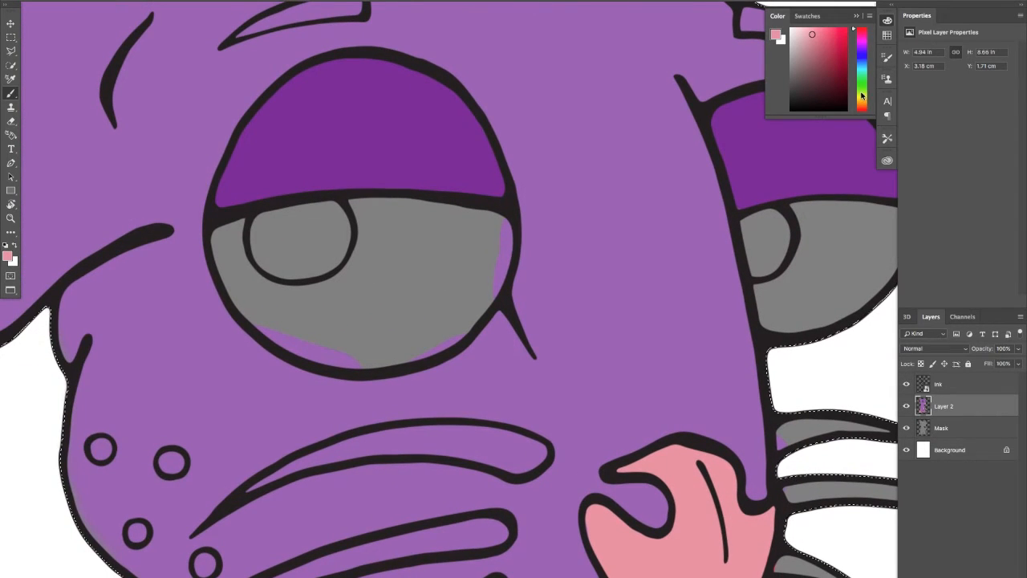
left_click_drag(862, 96, 858, 90)
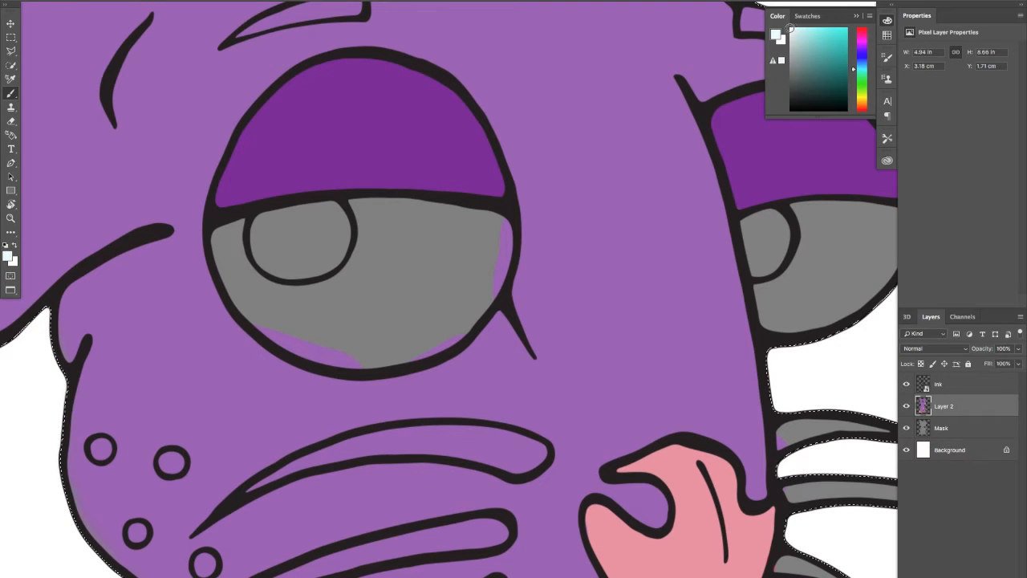
mouse_move(402, 276)
left_mouse_down()
mouse_move(388, 246)
mouse_move(370, 218)
mouse_move(351, 217)
mouse_move(473, 221)
mouse_move(493, 233)
mouse_move(474, 285)
mouse_move(486, 249)
mouse_move(484, 271)
mouse_move(484, 258)
mouse_move(450, 260)
mouse_move(433, 242)
mouse_move(375, 284)
mouse_move(367, 249)
mouse_move(341, 288)
mouse_move(353, 257)
mouse_move(316, 294)
mouse_move(280, 288)
mouse_move(247, 237)
mouse_move(222, 246)
mouse_move(275, 318)
mouse_move(380, 344)
mouse_move(343, 342)
mouse_move(342, 325)
mouse_move(369, 341)
mouse_move(365, 351)
mouse_move(470, 296)
left_mouse_up()
Fill the white of the far eye with the same pale icy blue, leaving its pupil unpainted
scroll(498, 216, "right", 7)
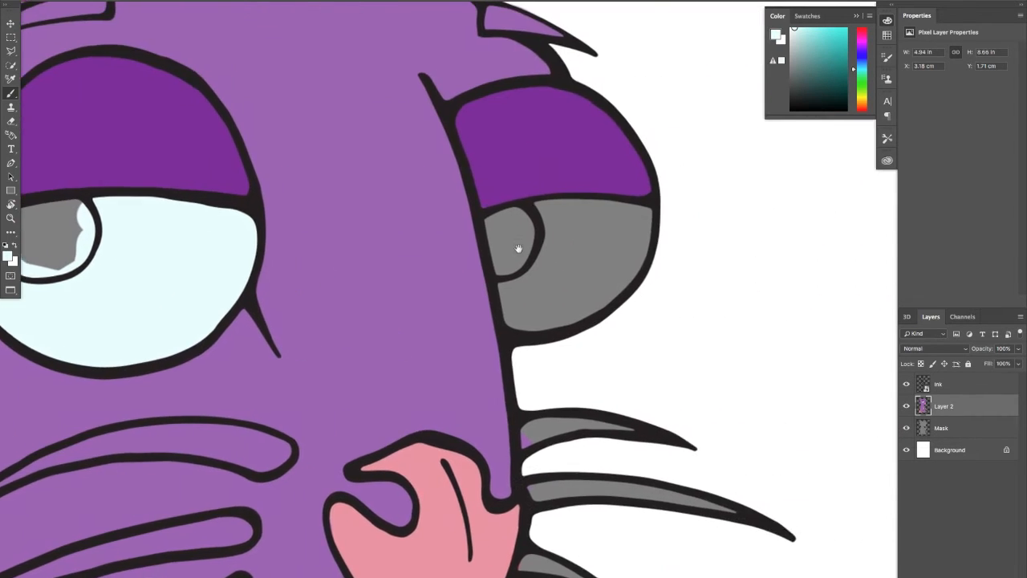
left_click(531, 214)
mouse_move(531, 214)
left_mouse_down()
mouse_move(530, 279)
mouse_move(533, 243)
mouse_move(528, 279)
mouse_move(495, 293)
mouse_move(499, 309)
mouse_move(570, 298)
mouse_move(617, 241)
mouse_move(613, 232)
mouse_move(554, 223)
mouse_move(606, 220)
mouse_move(546, 265)
left_mouse_up()
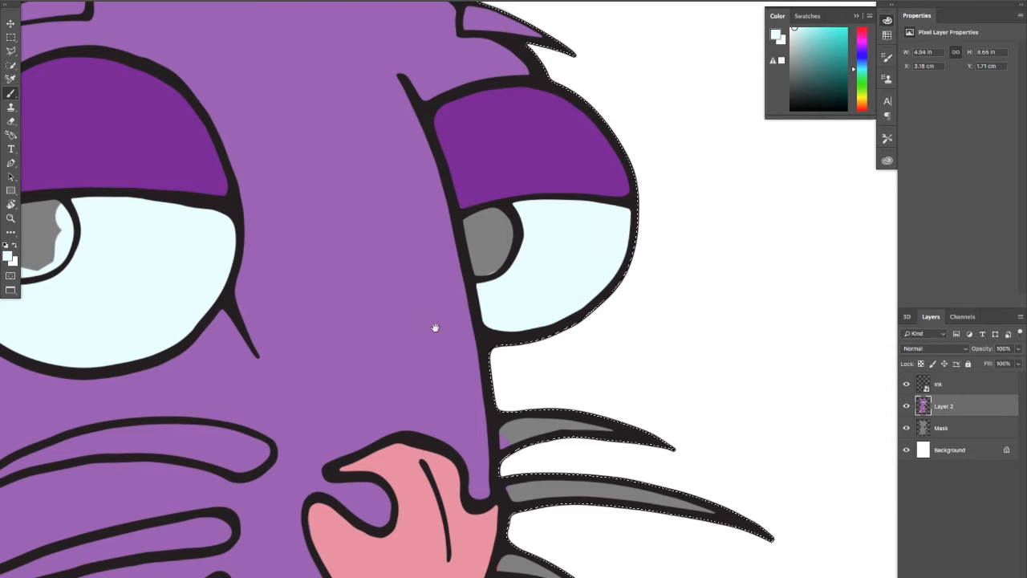
Choose a very dark navy blue and fill the near eye's pupil up to its outline
left_click_drag(435, 328, 602, 258)
left_click_drag(441, 296, 530, 265)
key("z")
key("b")
left_click(864, 48)
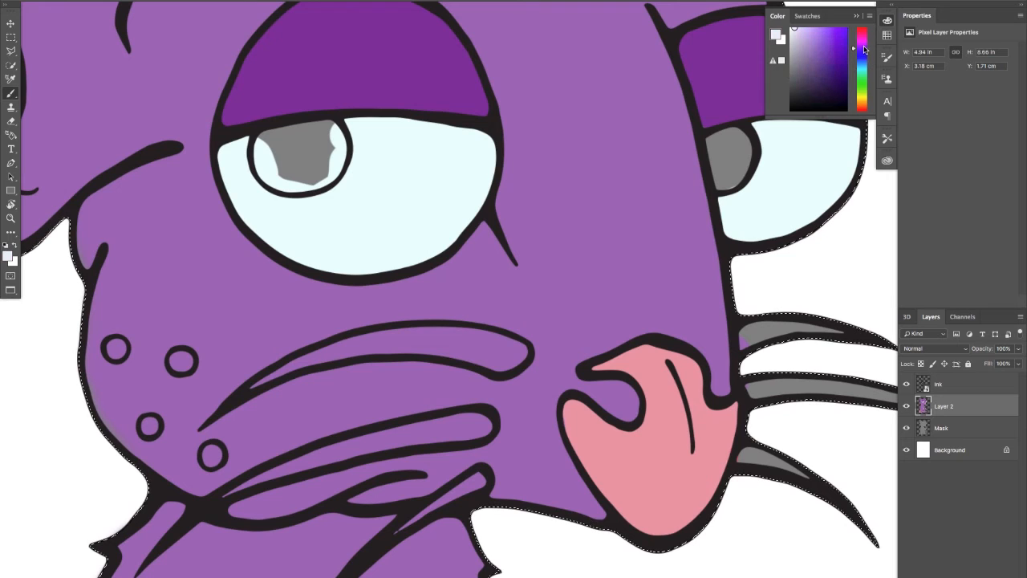
left_click_drag(866, 57, 864, 59)
left_click(840, 60)
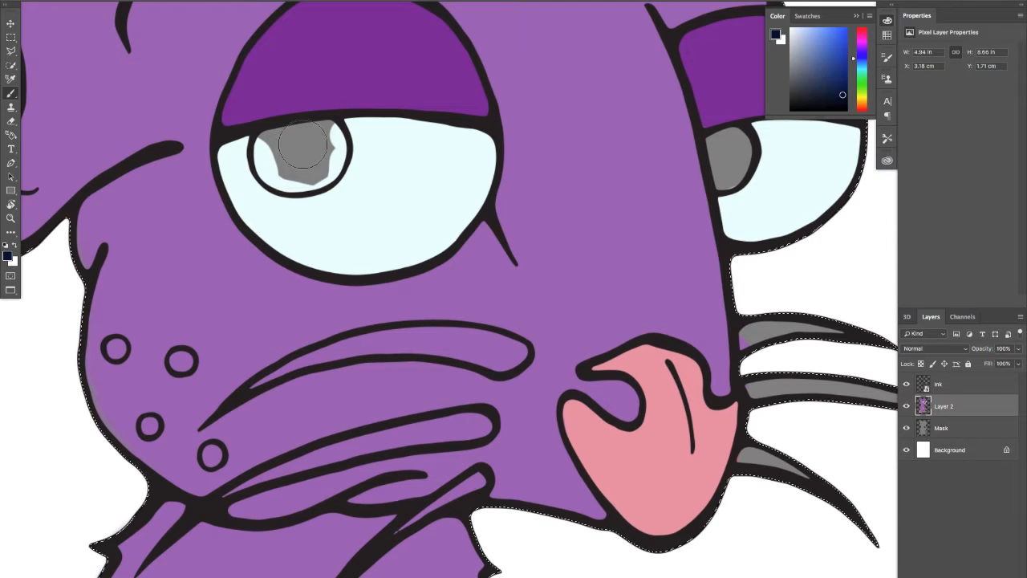
mouse_move(304, 144)
left_mouse_down()
mouse_move(339, 115)
mouse_move(346, 142)
mouse_move(326, 171)
left_mouse_up()
scroll(309, 157, "up", 2)
mouse_move(333, 136)
left_mouse_down()
mouse_move(268, 134)
mouse_move(258, 147)
mouse_move(267, 166)
mouse_move(253, 172)
mouse_move(272, 157)
mouse_move(317, 177)
mouse_move(281, 188)
mouse_move(337, 168)
left_mouse_up()
Fill the far eye's pupil with the same dark navy blue
left_click_drag(405, 150, 32, 277)
mouse_move(555, 267)
left_mouse_down()
mouse_move(546, 270)
mouse_move(562, 250)
mouse_move(579, 258)
mouse_move(561, 304)
mouse_move(565, 266)
left_mouse_up()
key("z")
left_click_drag(549, 321, 483, 341)
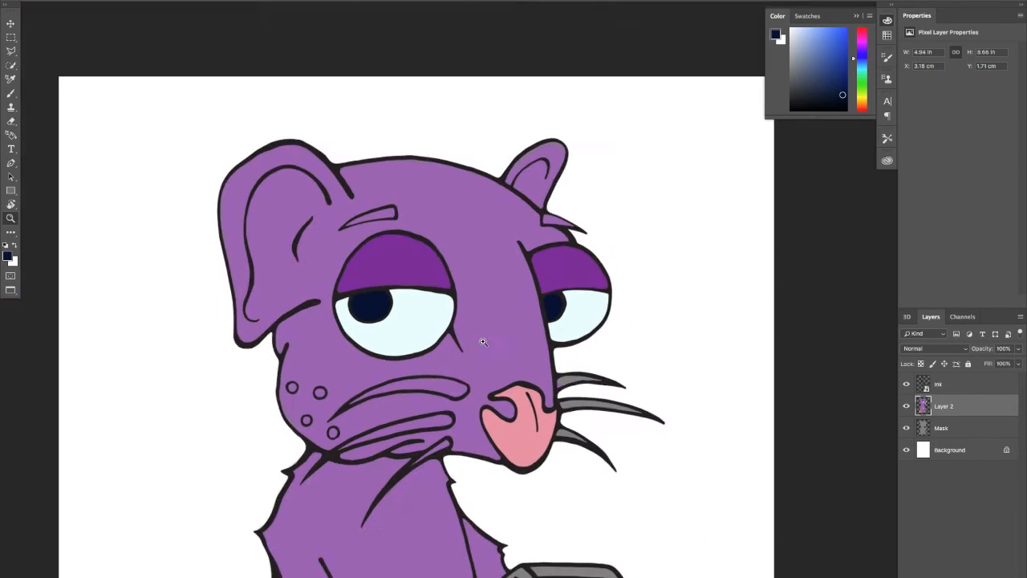
Mix a light lilac and fill the four small round spots on the rat's cheek
key("b")
left_click_drag(345, 336, 327, 234)
key("z")
mouse_move(391, 337)
left_mouse_down()
mouse_move(399, 335)
mouse_move(361, 328)
mouse_move(350, 310)
mouse_move(406, 302)
left_mouse_up()
key("b")
key("z")
key("b")
left_click_drag(448, 263, 490, 282)
left_click(724, 372, "alt")
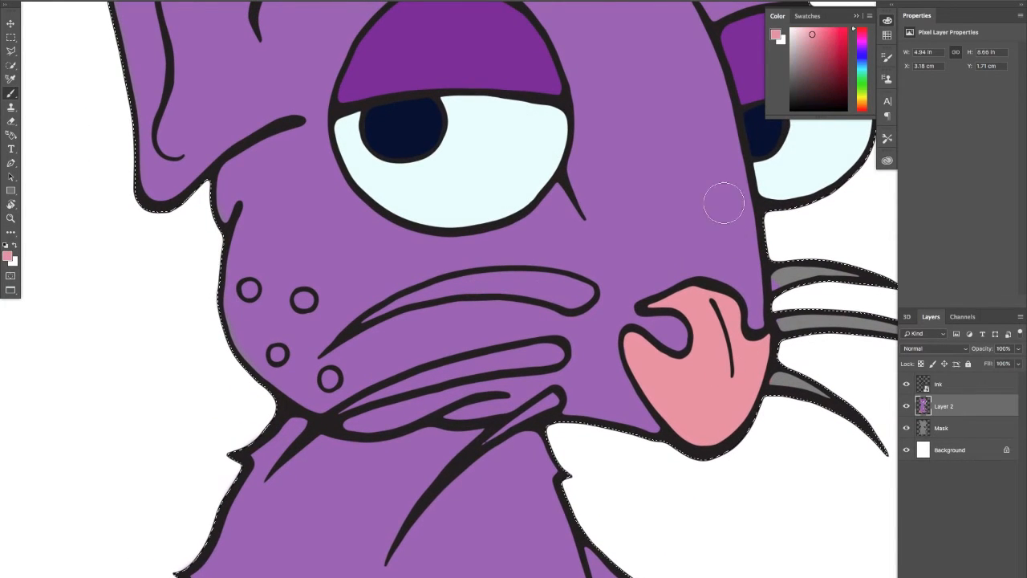
left_click(755, 120, "alt")
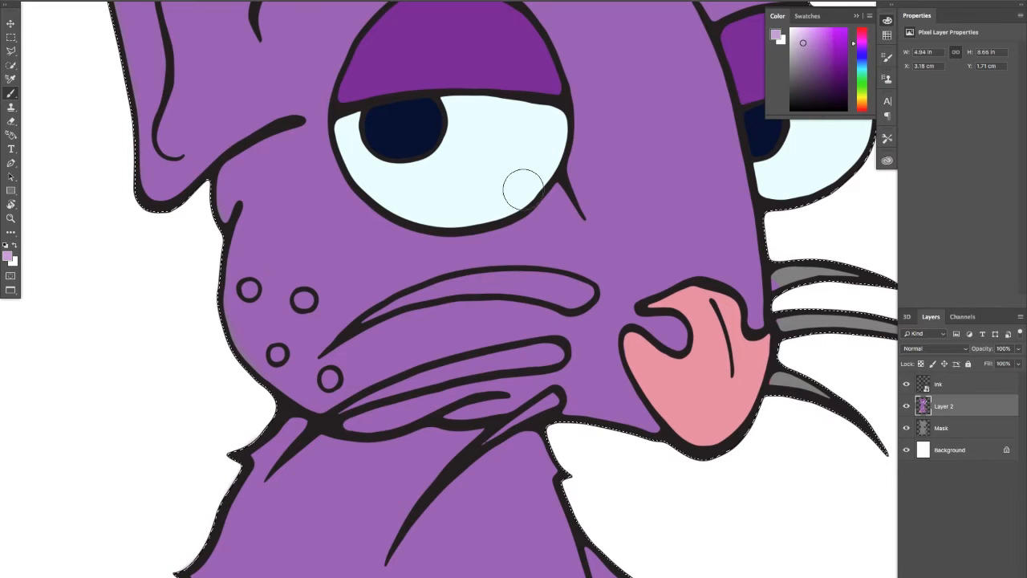
left_click(248, 290)
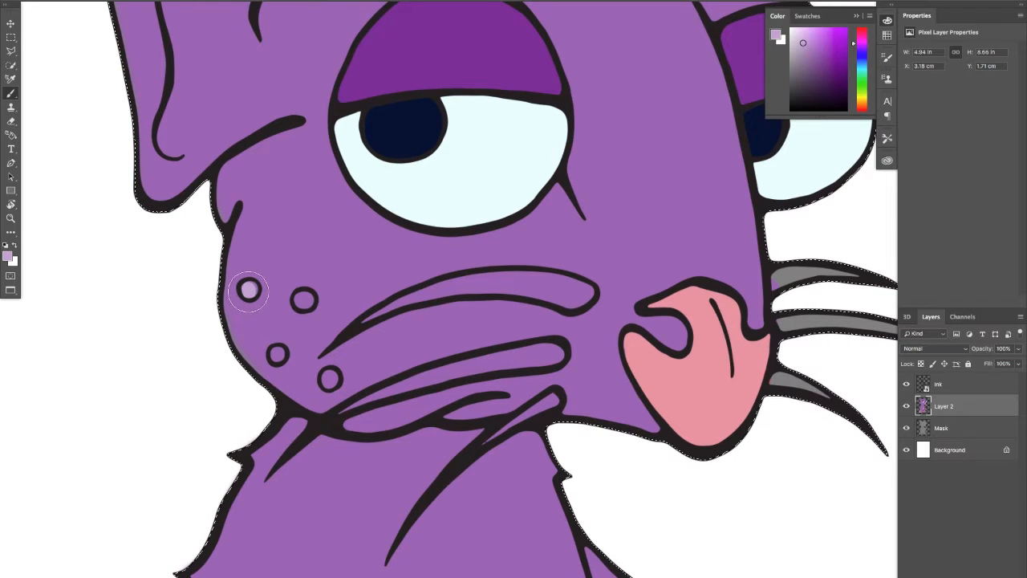
left_click(301, 299)
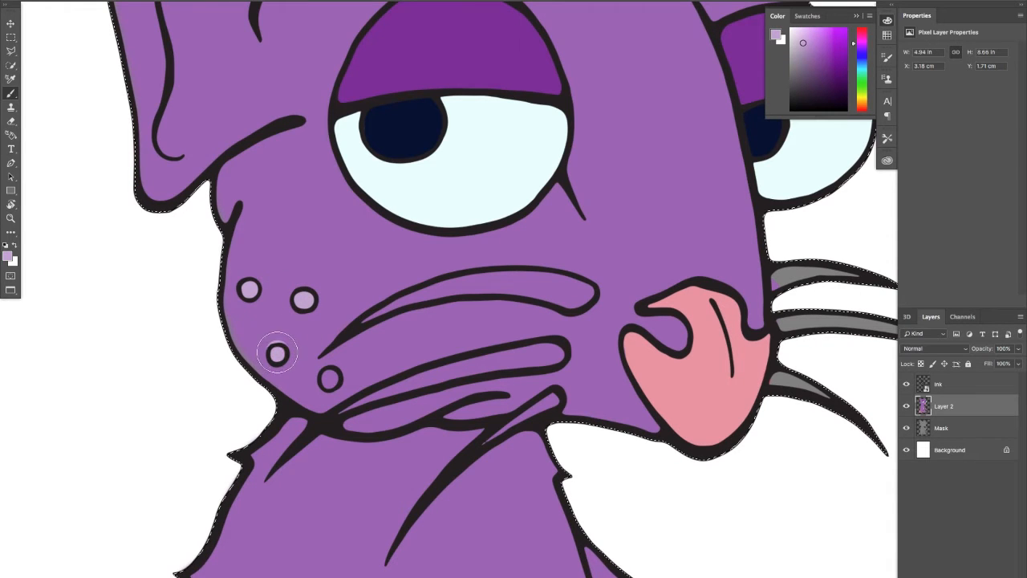
left_click(280, 321, "alt")
left_click(328, 378, "alt")
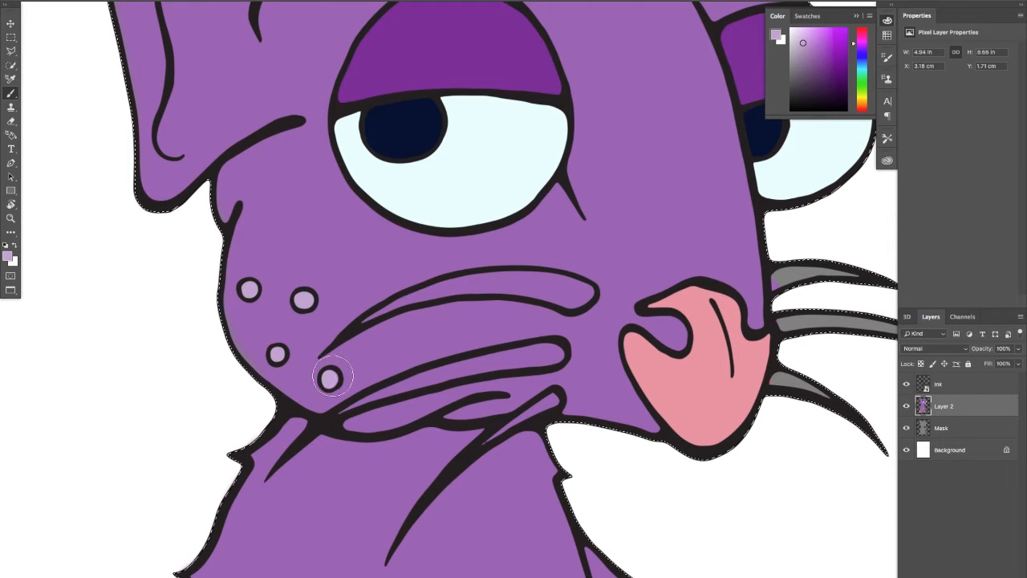
Choose a muted slate blue and fill the three whiskers sticking out beyond the far side of the nose
scroll(366, 367, "down", 4)
scroll(366, 367, "right", 6)
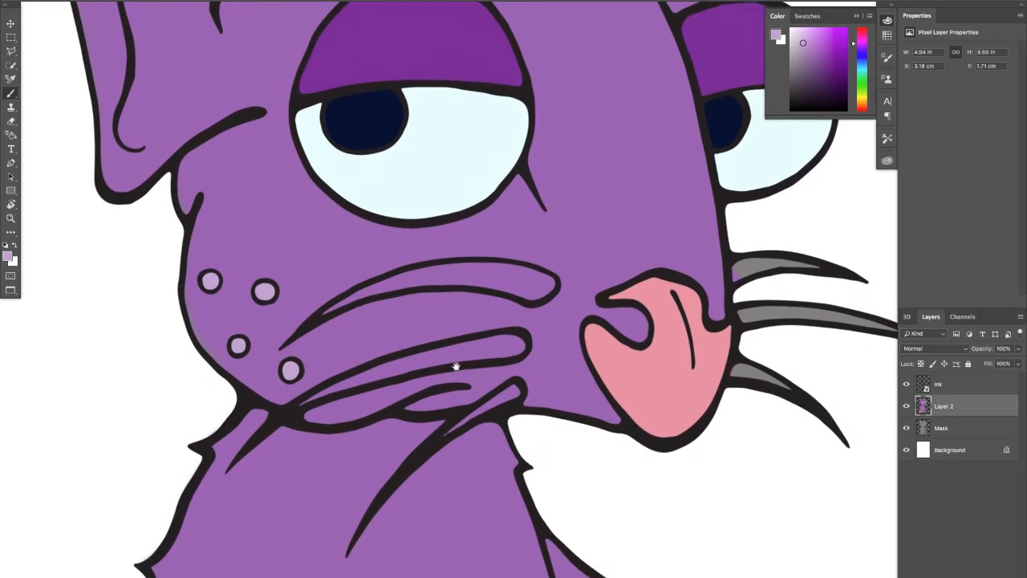
mouse_move(392, 290)
left_mouse_down()
mouse_move(394, 259)
mouse_move(417, 383)
left_mouse_up()
scroll(419, 355, "down", 6)
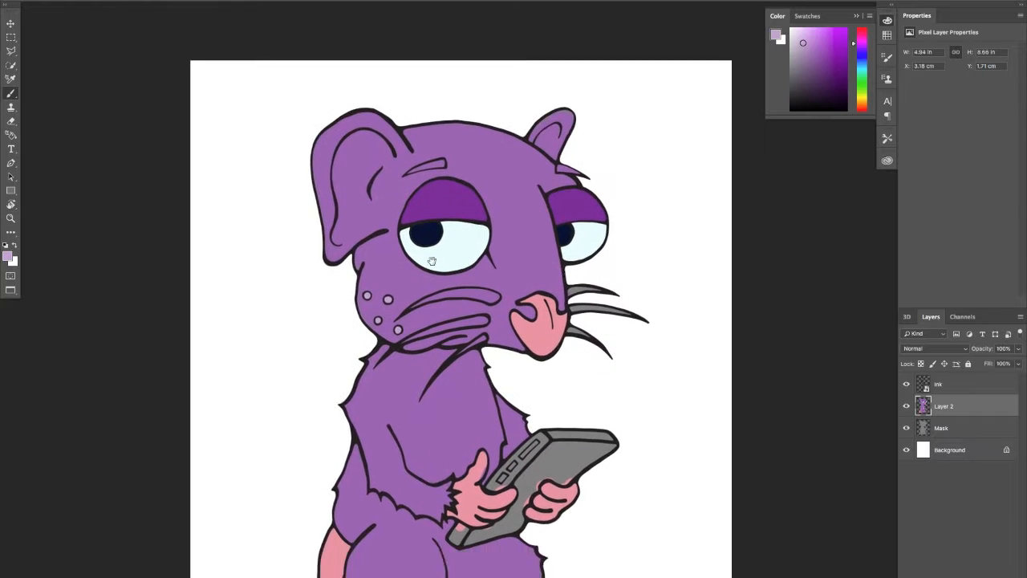
left_click_drag(432, 261, 320, 206)
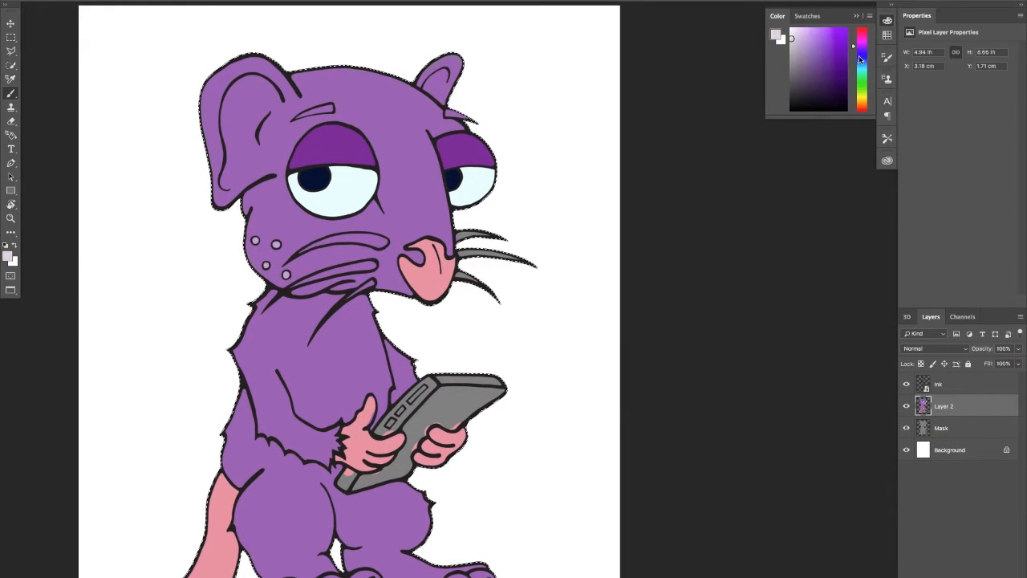
mouse_move(860, 59)
left_mouse_down()
mouse_move(861, 99)
mouse_move(867, 72)
left_mouse_up()
key("super+space")
left_click_drag(366, 273, 401, 266)
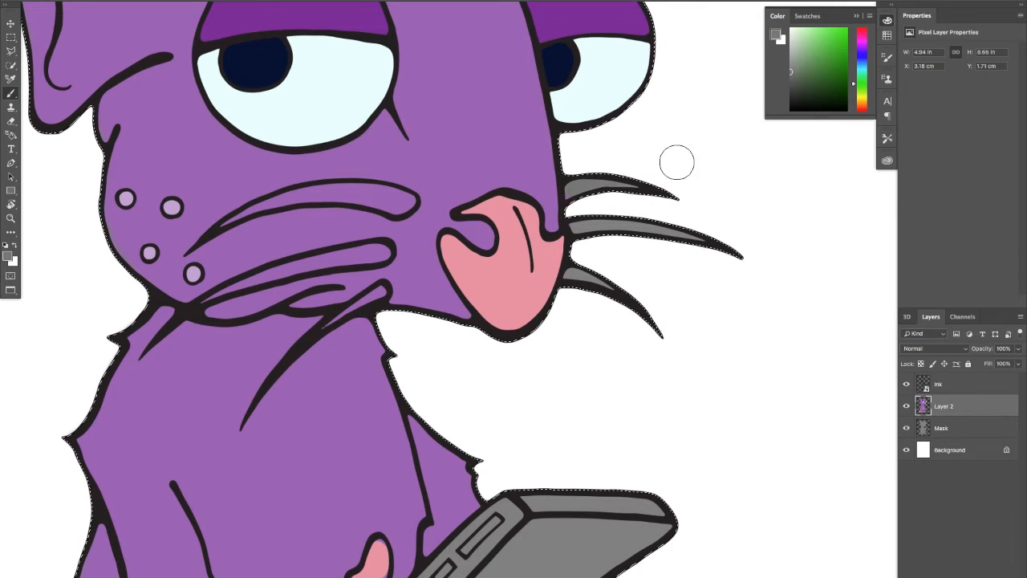
left_click(532, 126, "alt")
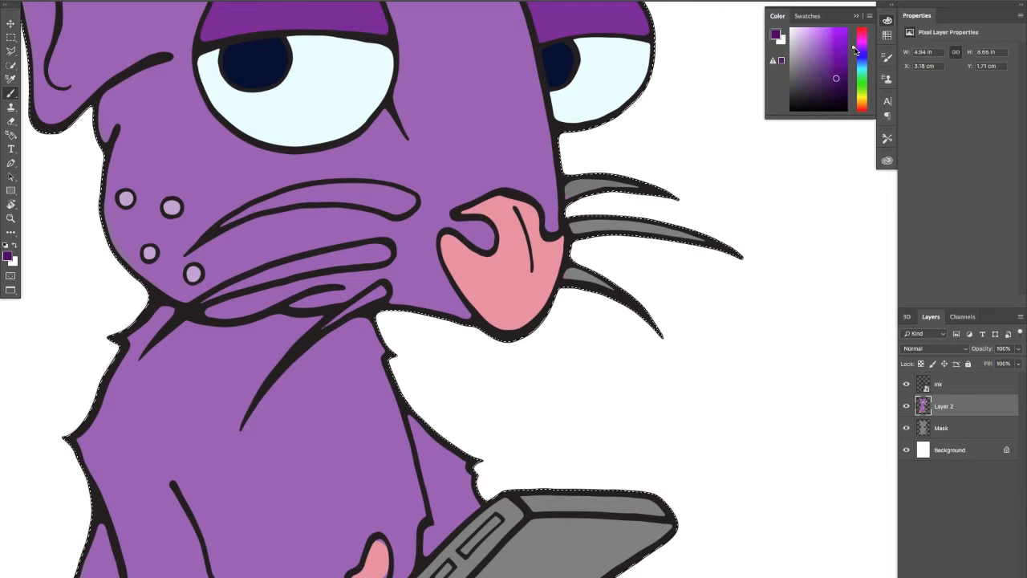
left_click_drag(853, 44, 851, 56)
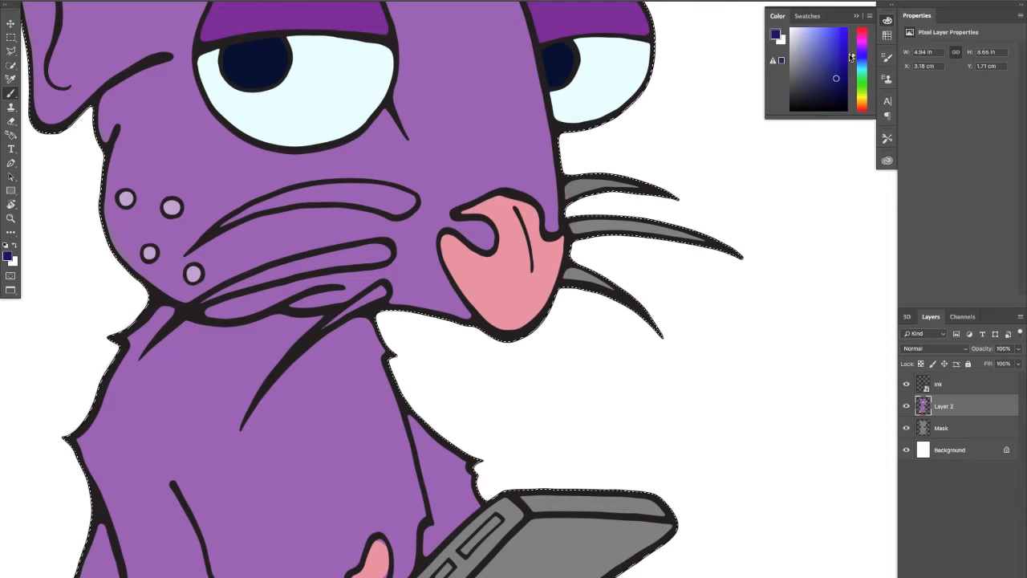
left_click(585, 185)
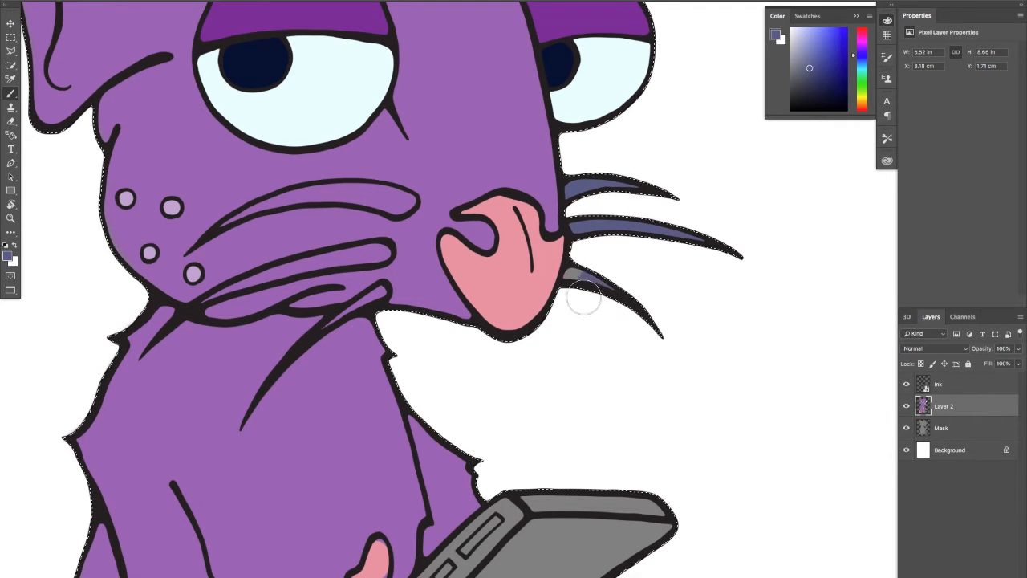
left_click_drag(574, 281, 594, 291)
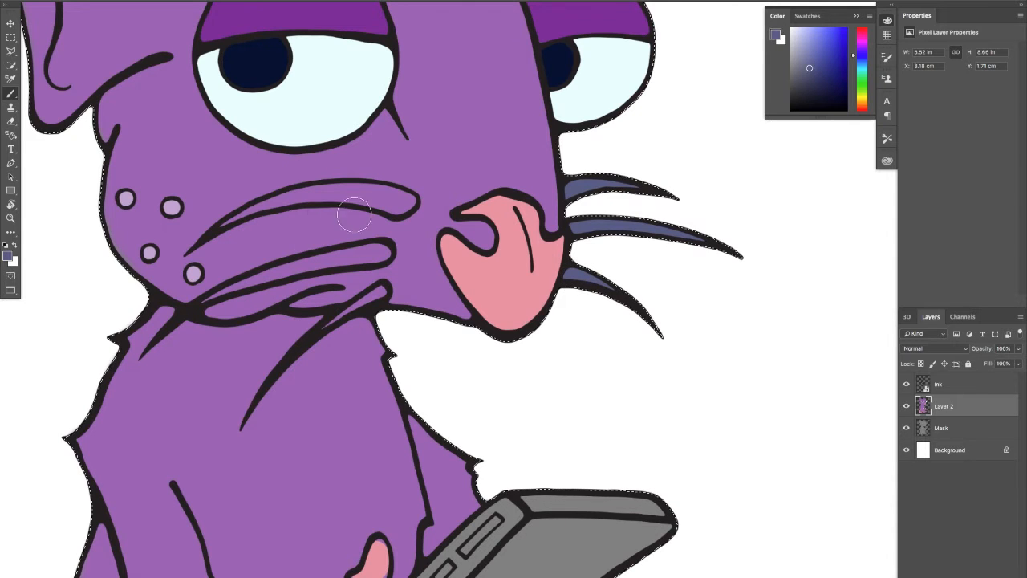
Fill the three near-side whiskers with slate blue, and cover the spill below the lowest one with sampled fur purple
key("super+space")
mouse_move(333, 208)
left_mouse_down()
mouse_move(353, 207)
mouse_move(352, 187)
mouse_move(251, 203)
left_mouse_up()
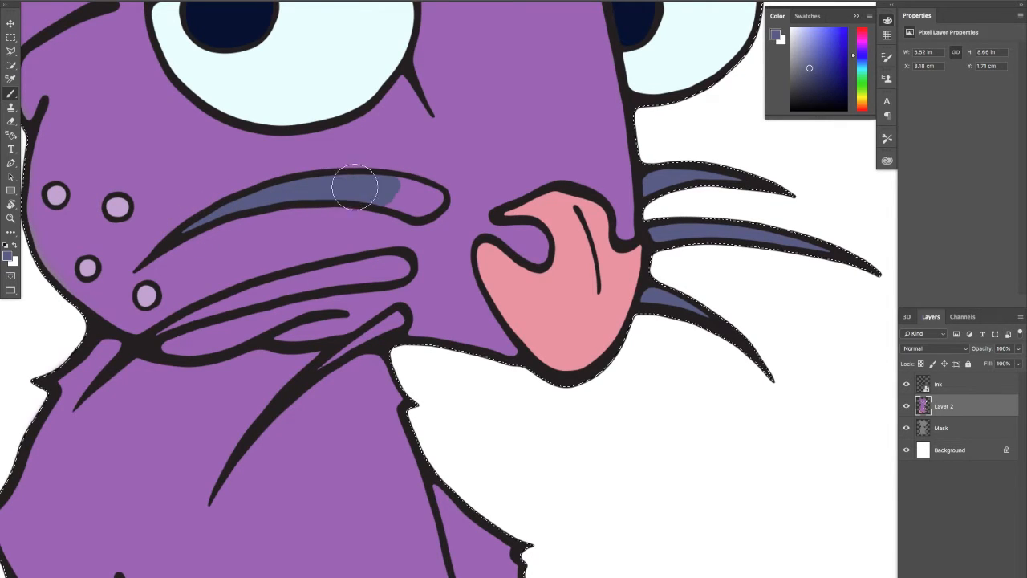
left_click_drag(404, 189, 418, 205)
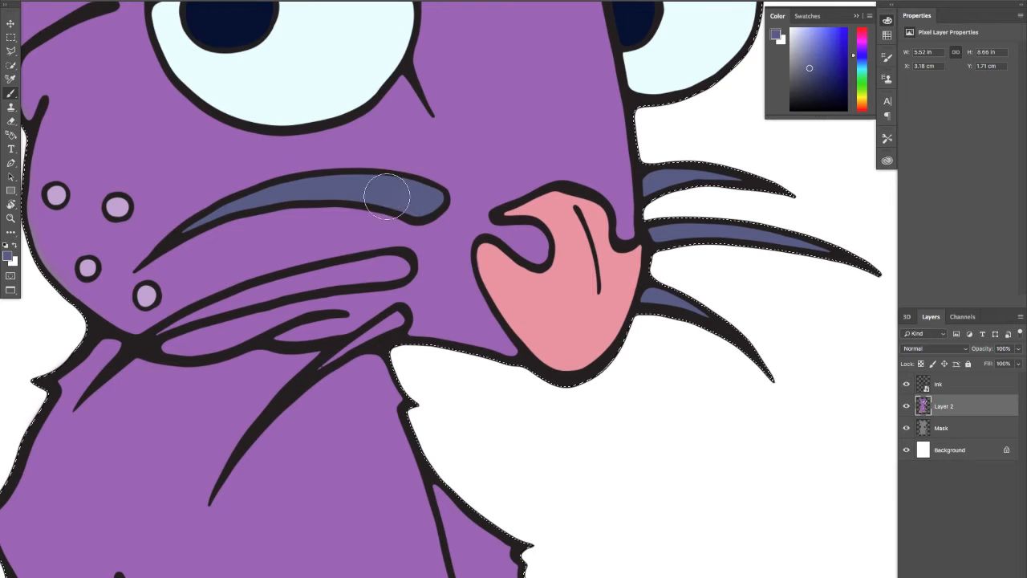
mouse_move(154, 341)
left_mouse_down()
mouse_move(231, 301)
mouse_move(217, 309)
mouse_move(396, 267)
left_mouse_up()
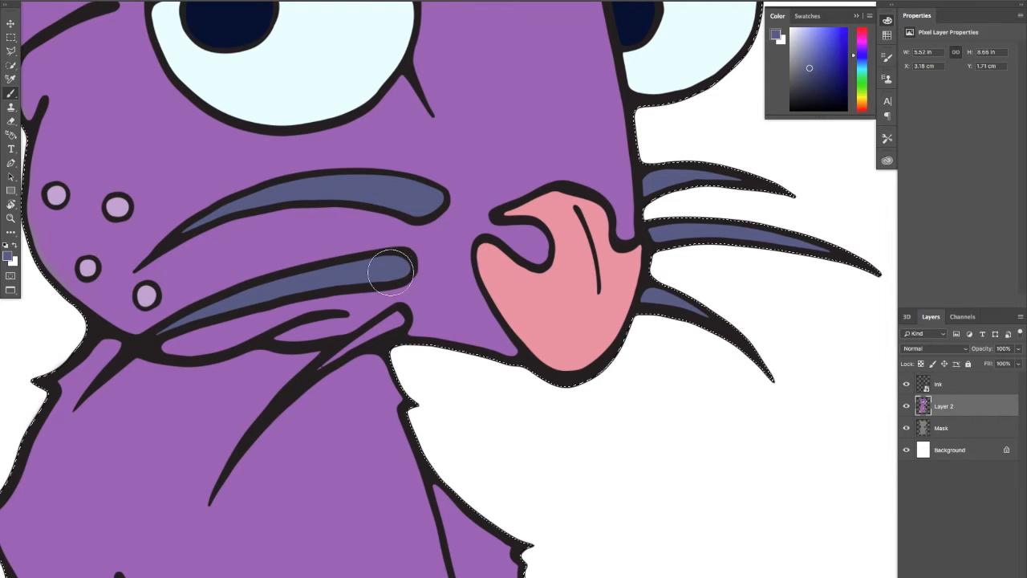
mouse_move(320, 371)
left_mouse_down()
mouse_move(395, 322)
mouse_move(385, 329)
left_mouse_up()
left_click(366, 367, "alt")
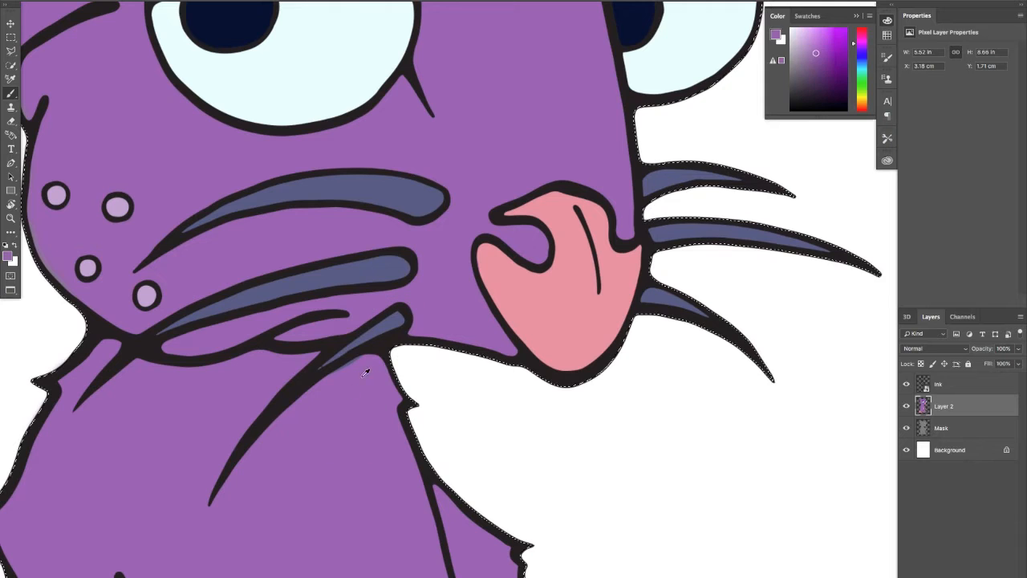
left_click_drag(317, 345, 419, 530)
Sample the whiskers' slate blue and fill the eyebrow above the near eye
left_click_drag(341, 350, 322, 437)
left_click_drag(418, 350, 435, 365)
left_click(474, 469, "alt")
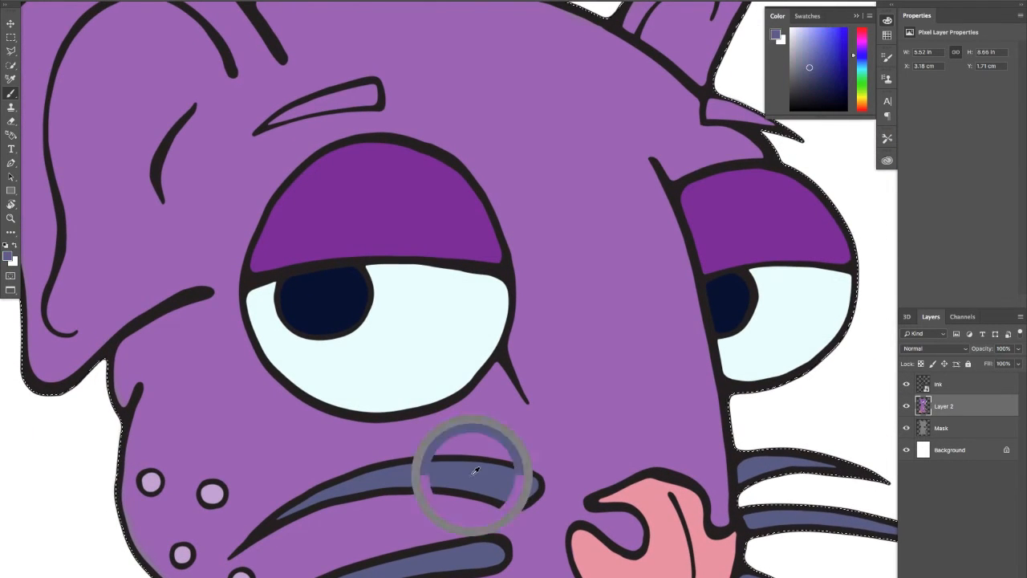
left_click(366, 96)
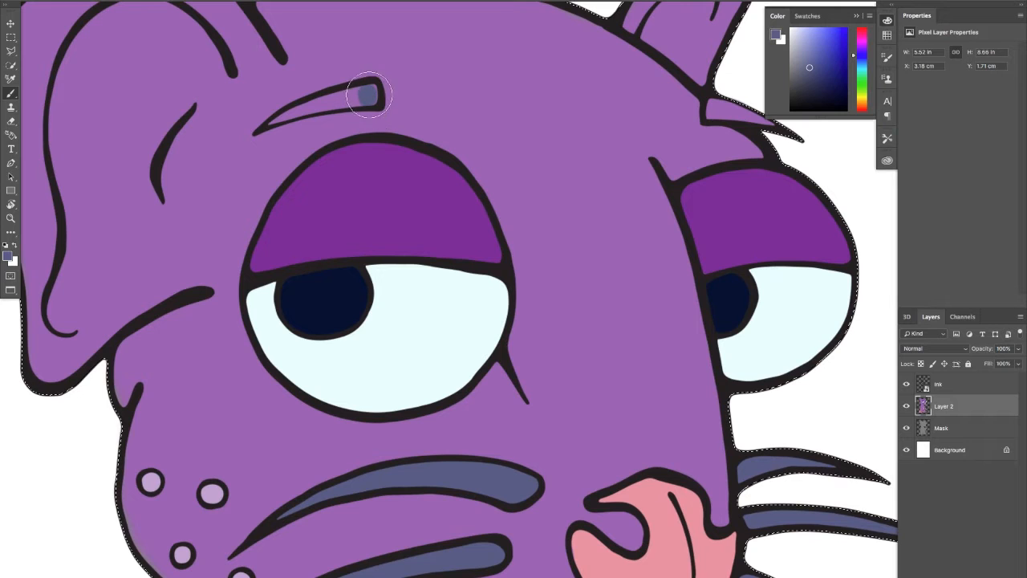
mouse_move(369, 98)
left_mouse_down()
mouse_move(279, 117)
mouse_move(338, 100)
left_mouse_up()
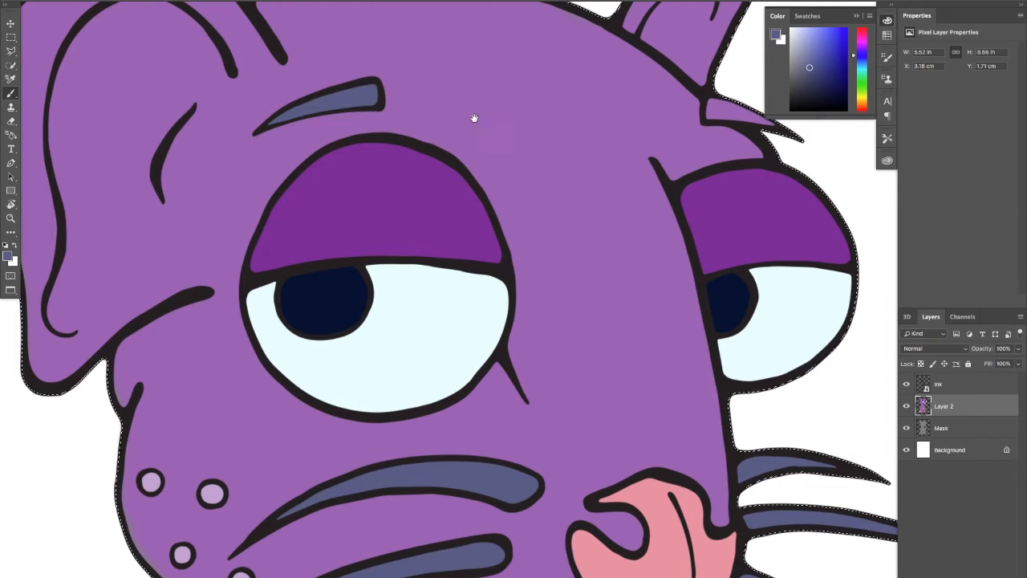
Fill the far eyebrow with slate blue and clean up the fur below it with sampled fur purple
scroll(475, 115, "right", 5)
left_click(539, 135)
left_click_drag(540, 134, 590, 132)
left_click(544, 161, "alt")
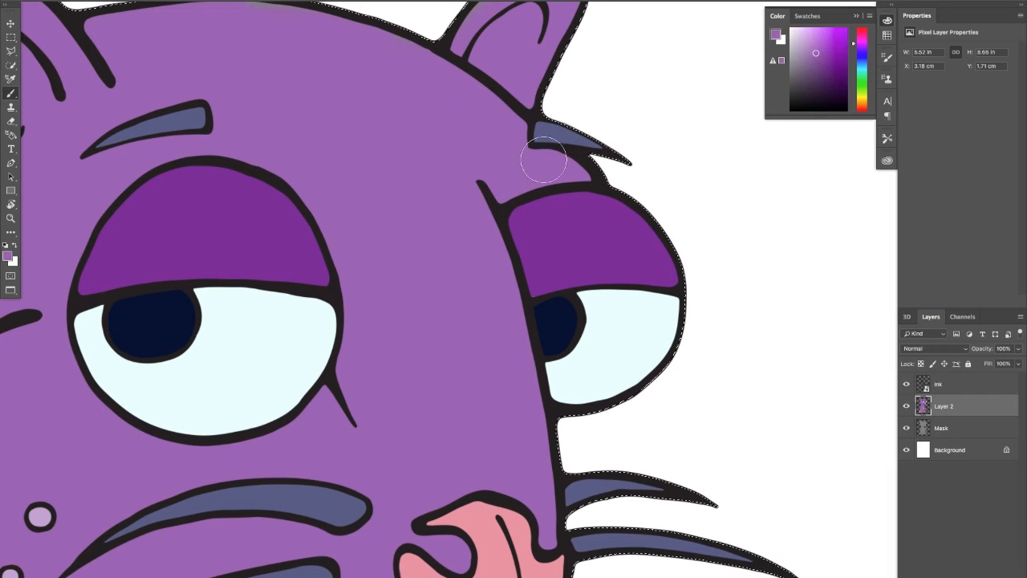
left_click(550, 134, "alt")
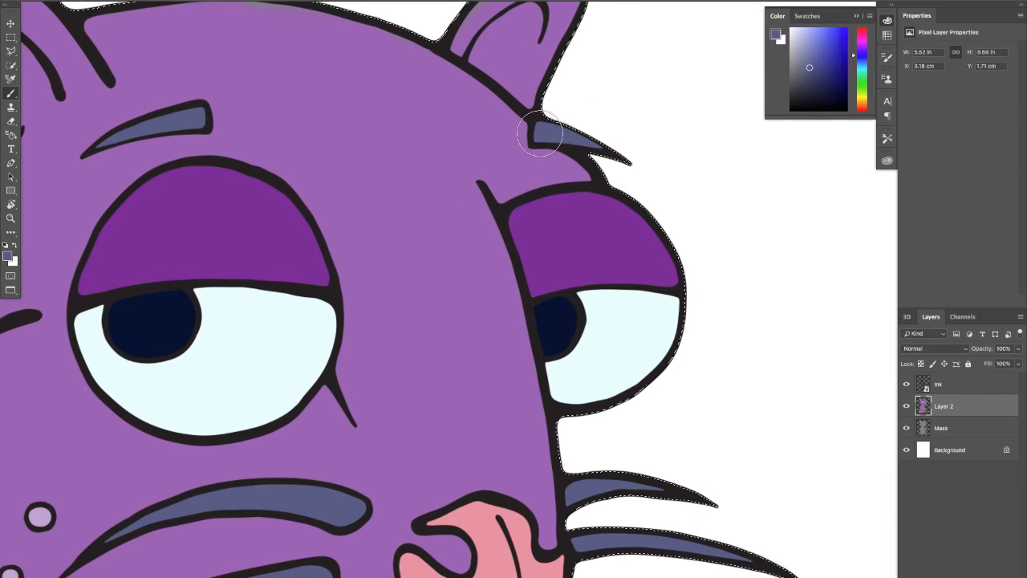
Sample the fur purple and paint over the grey gaps in the far ear and along the top of the head
mouse_move(475, 156)
left_mouse_down()
mouse_move(587, 129)
mouse_move(452, 279)
left_mouse_up()
left_click(452, 279, "alt")
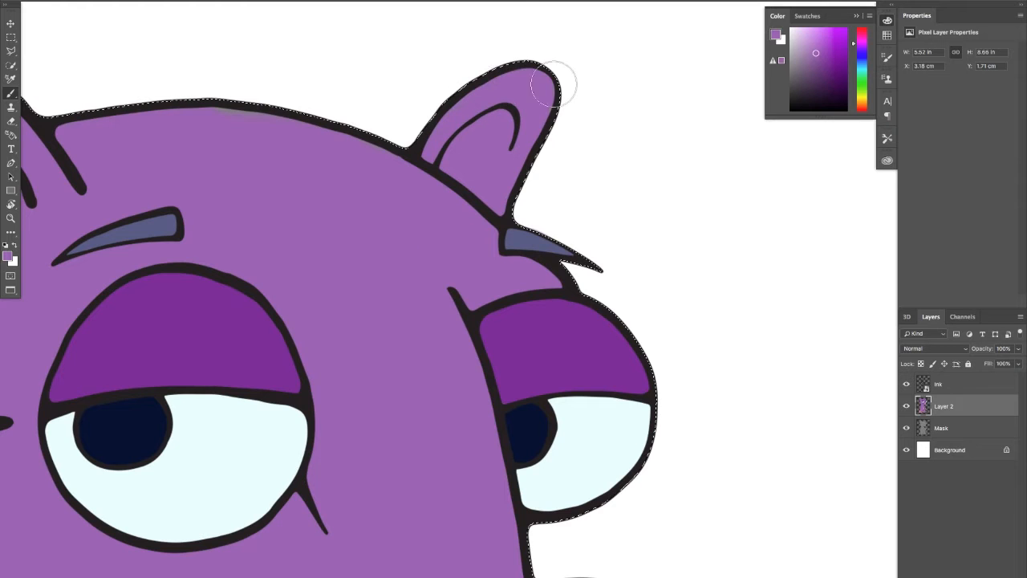
mouse_move(405, 173)
left_mouse_down()
mouse_move(599, 161)
mouse_move(498, 131)
left_mouse_up()
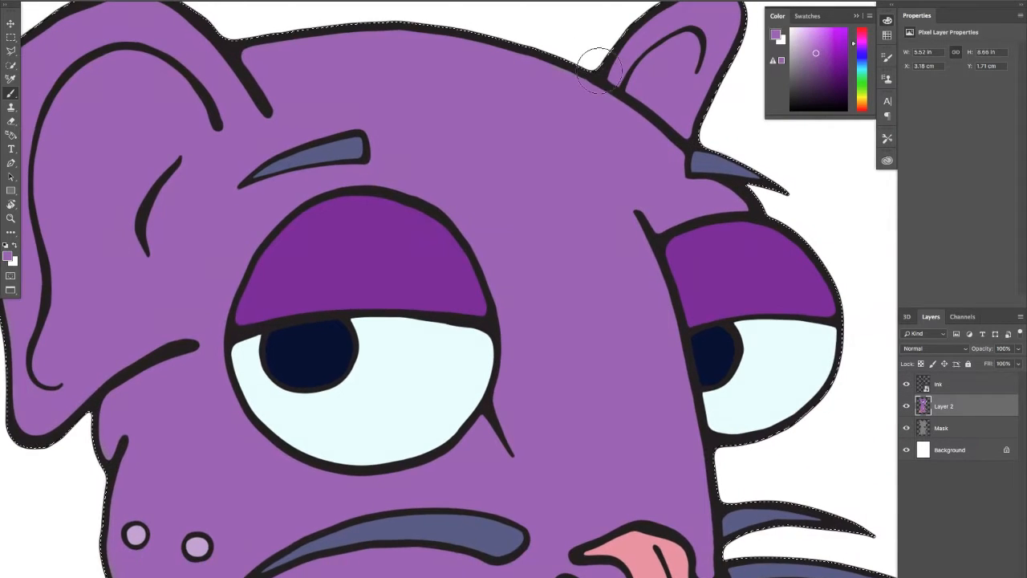
Paint the near hand's thumb fully with sampled hand pink, and tidy the fur around it with sampled fur purple
scroll(513, 245, "down", 10)
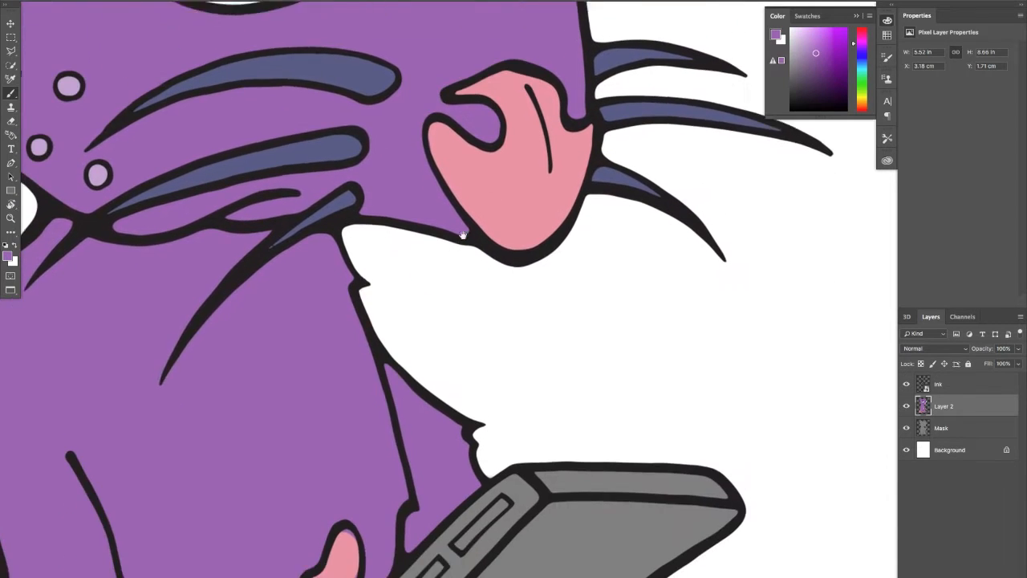
scroll(458, 270, "down", 10)
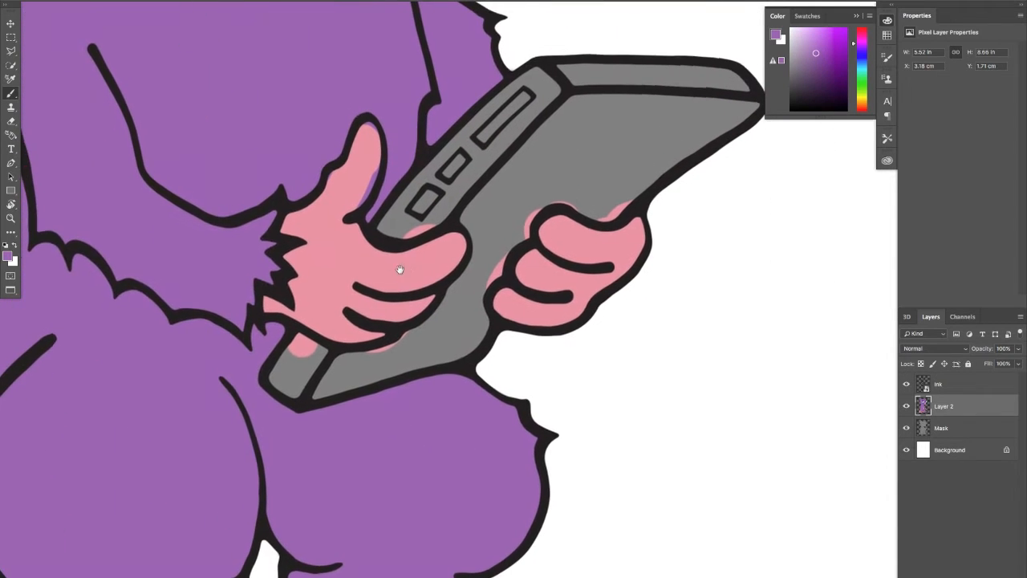
left_click(324, 238, "alt")
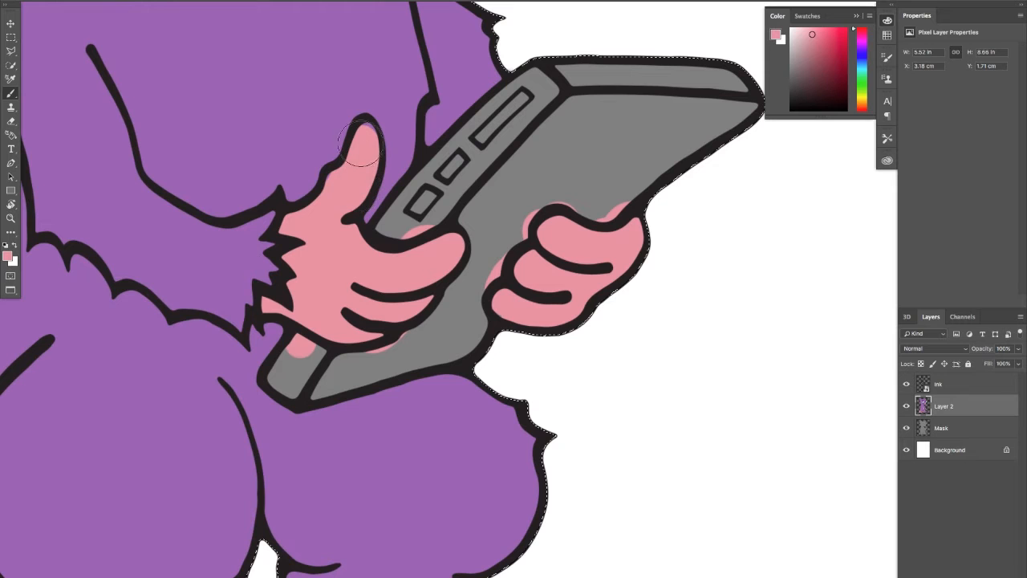
left_click(330, 135, "alt")
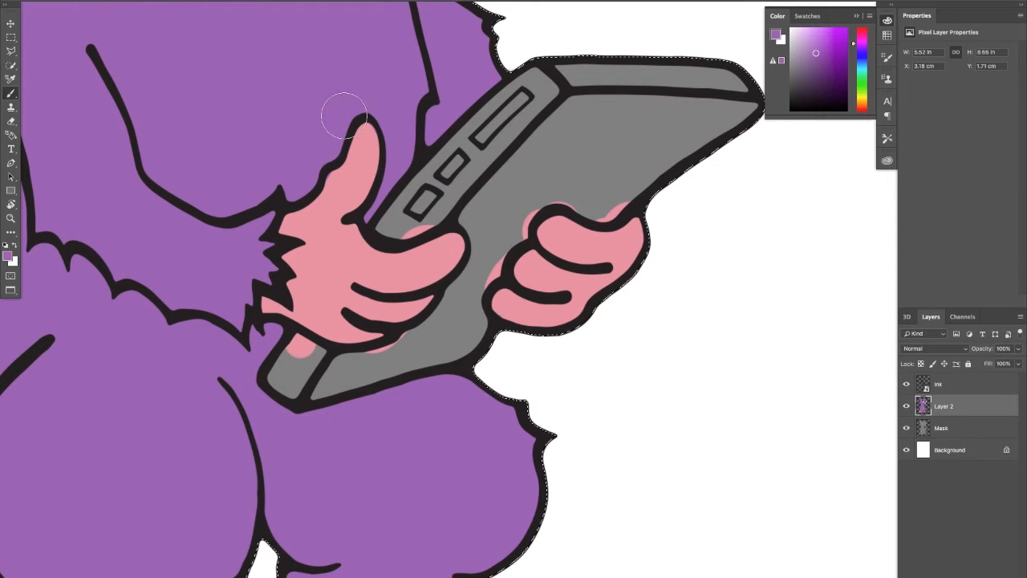
Sample the slate blue and fill the claws on the two toes nearest the tail and the adjacent toe of the other foot
left_click_drag(410, 186, 557, 88)
left_click_drag(342, 231, 347, 320)
left_click_drag(379, 244, 365, 378)
left_click(417, 122, "alt")
left_click_drag(348, 245, 395, 50)
left_click_drag(321, 401, 380, 140)
left_click_drag(329, 341, 364, 194)
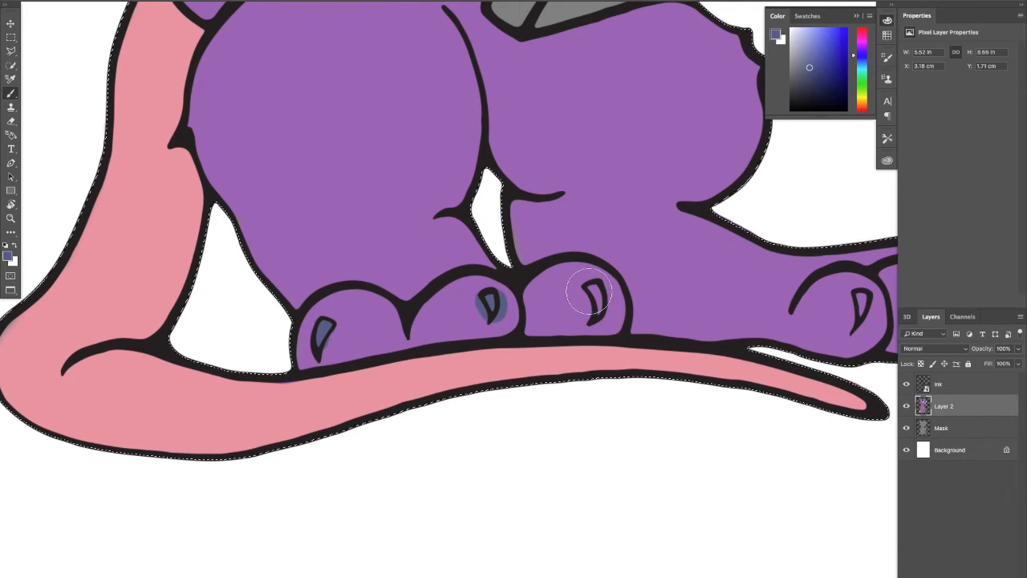
mouse_move(590, 292)
left_mouse_down()
mouse_move(595, 302)
mouse_move(578, 295)
left_mouse_up()
Clean up the slate-blue spill around those three claws with sampled fur purple, resampling slate blue to touch up the claws
left_click(566, 308, "alt")
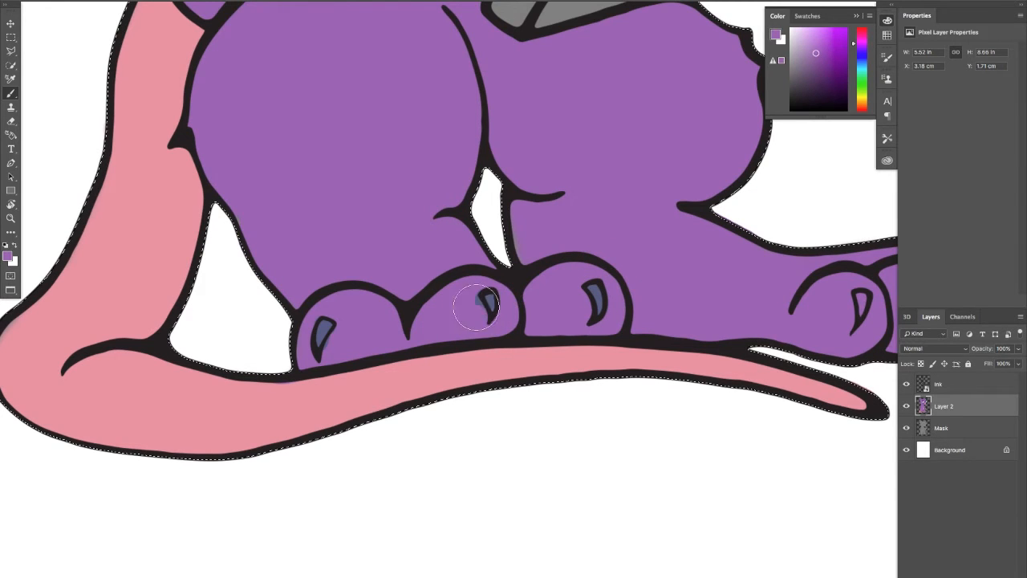
left_click(489, 304, "alt")
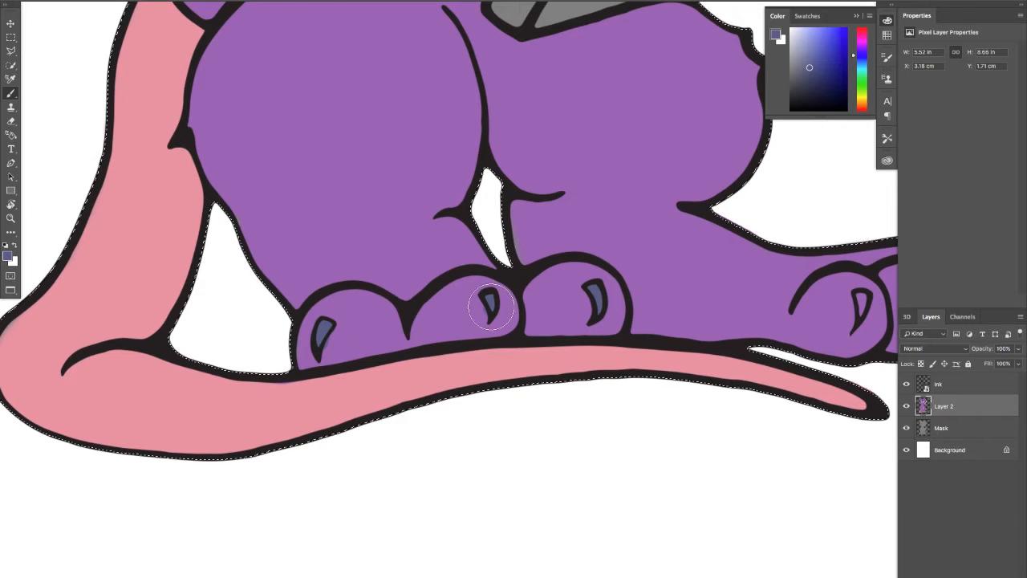
left_click(465, 309, "alt")
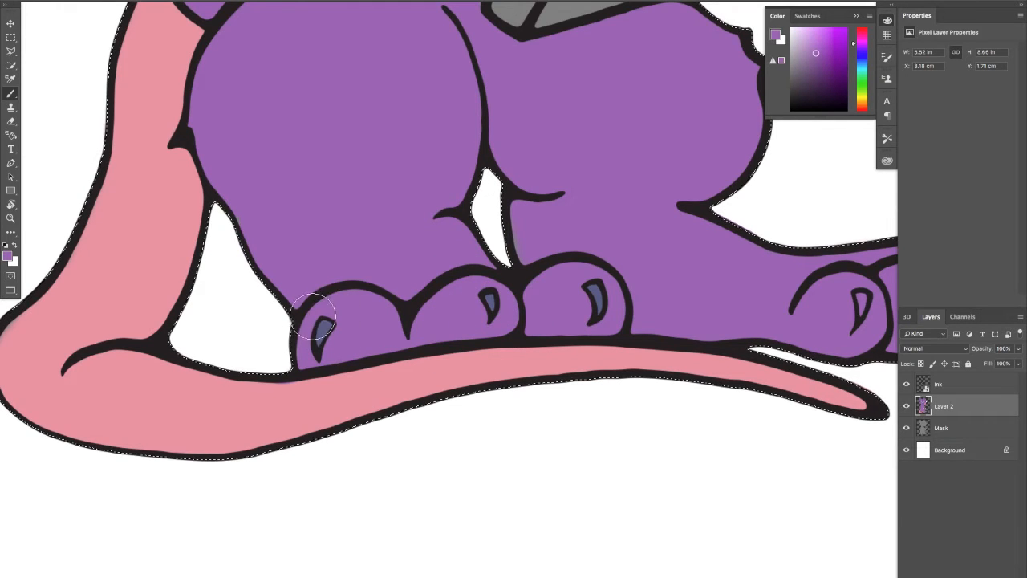
left_click(319, 334, "alt")
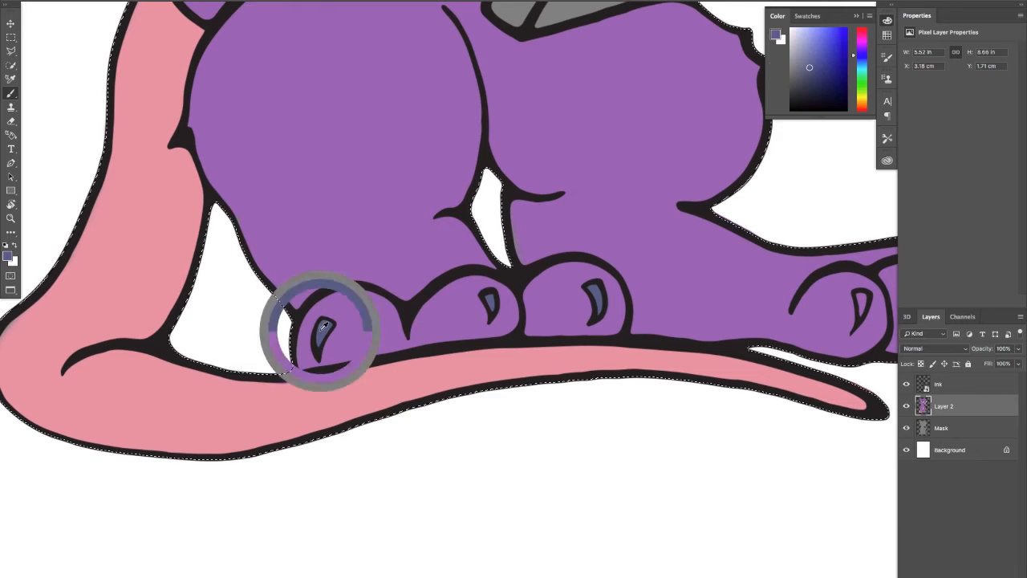
Fill the claws on the outstretched foot's two outer toes with slate blue and tidy around them with sampled fur purple
left_click_drag(546, 275, 321, 264)
left_click(356, 277, "alt")
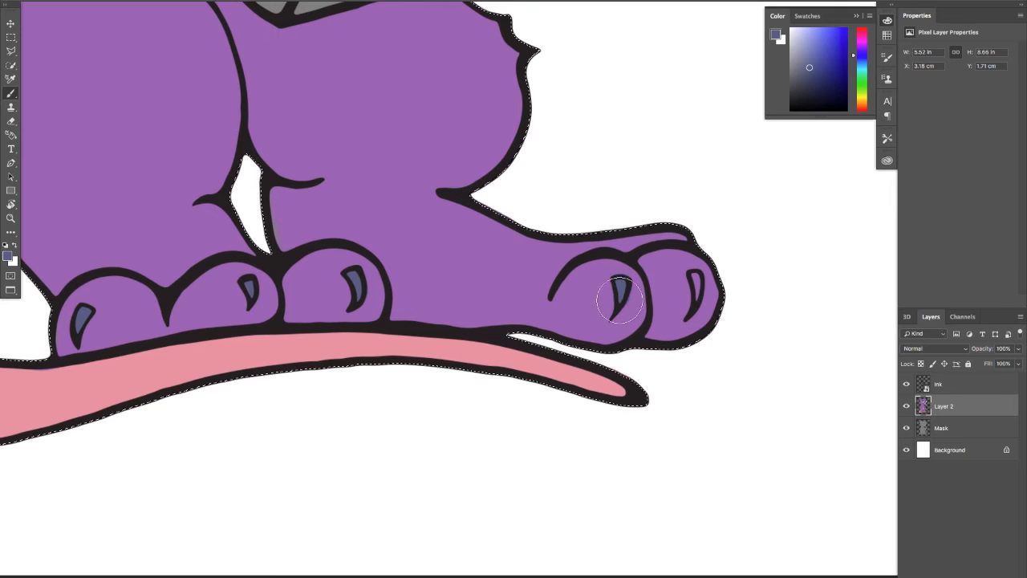
left_click_drag(698, 280, 690, 297)
left_click(676, 283, "alt")
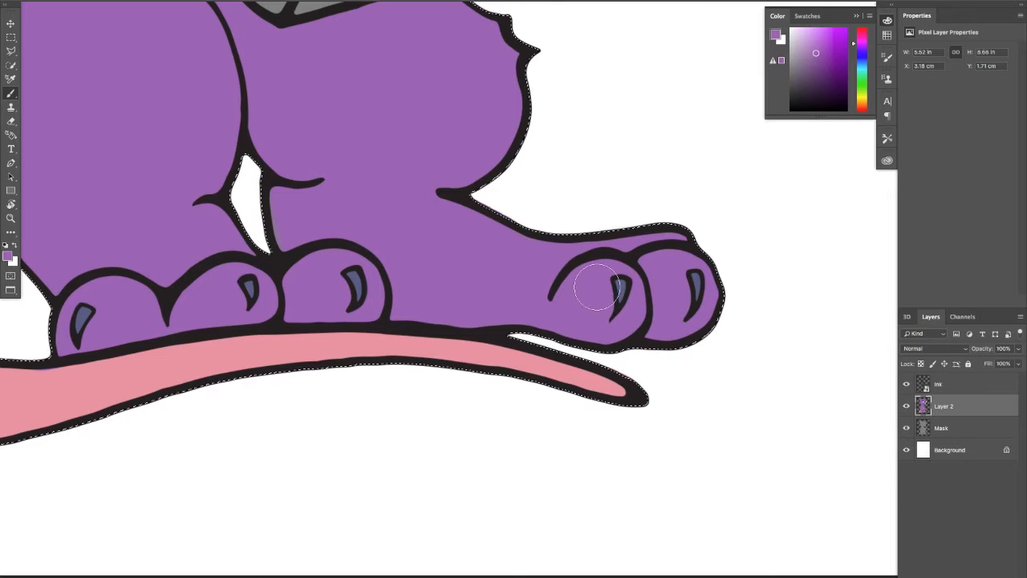
Pick a medium-dark blue and paint the tablet's side edges and the upper part of its large face
left_click_drag(508, 232, 487, 300)
left_click_drag(393, 183, 468, 325)
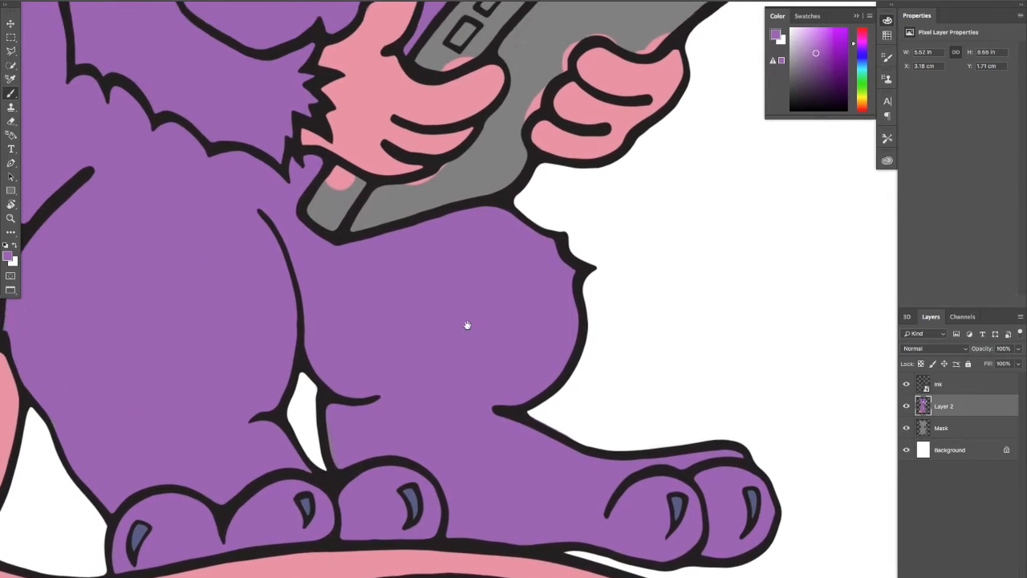
left_click_drag(497, 168, 431, 361)
left_click(861, 70)
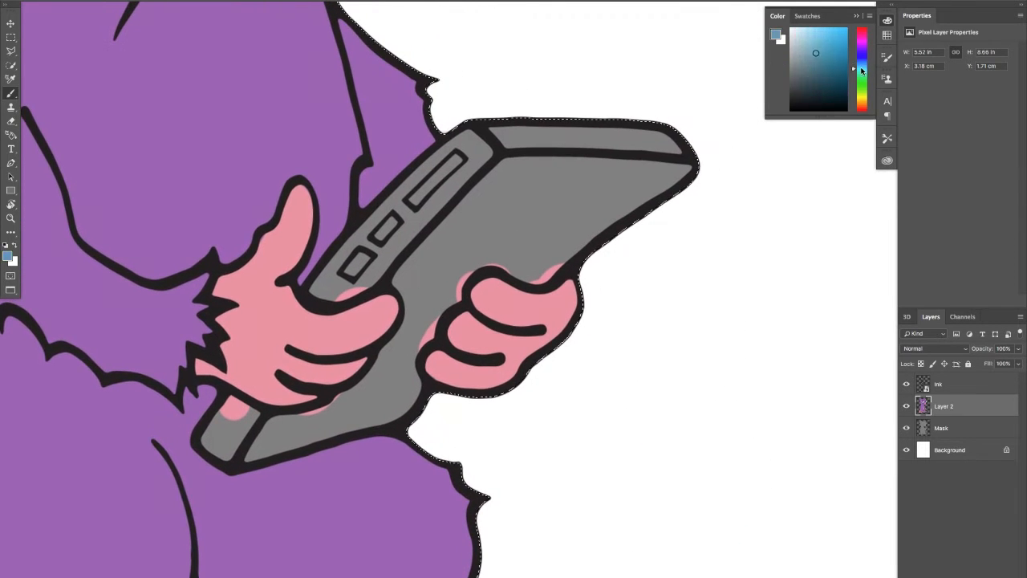
mouse_move(855, 67)
left_mouse_down()
mouse_move(863, 59)
mouse_move(828, 71)
mouse_move(854, 67)
left_mouse_up()
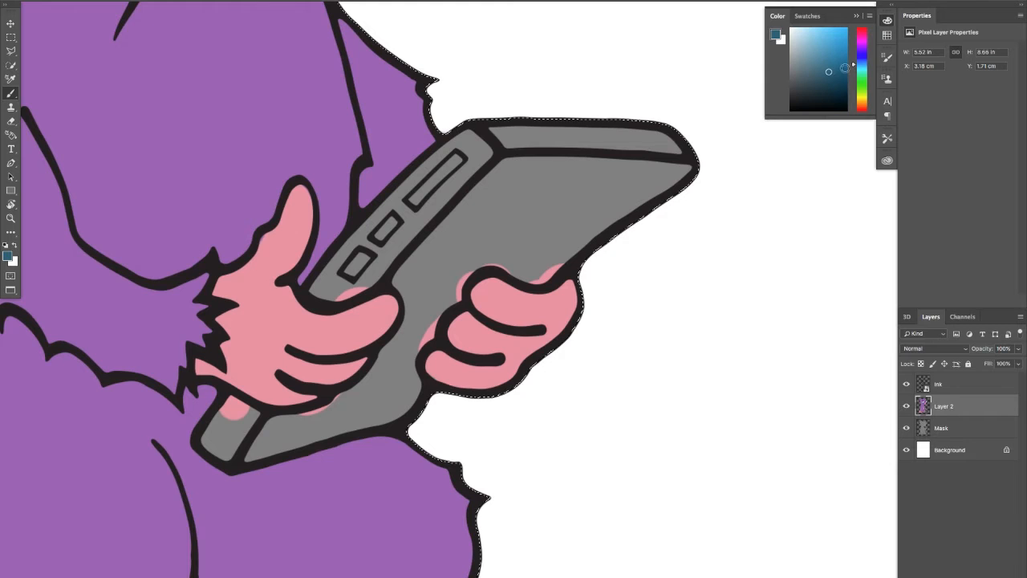
left_click(834, 69)
mouse_move(507, 165)
left_mouse_down()
mouse_move(534, 138)
mouse_move(498, 139)
mouse_move(670, 148)
mouse_move(470, 171)
mouse_move(457, 182)
mouse_move(476, 148)
mouse_move(443, 171)
mouse_move(468, 145)
mouse_move(361, 253)
left_mouse_up()
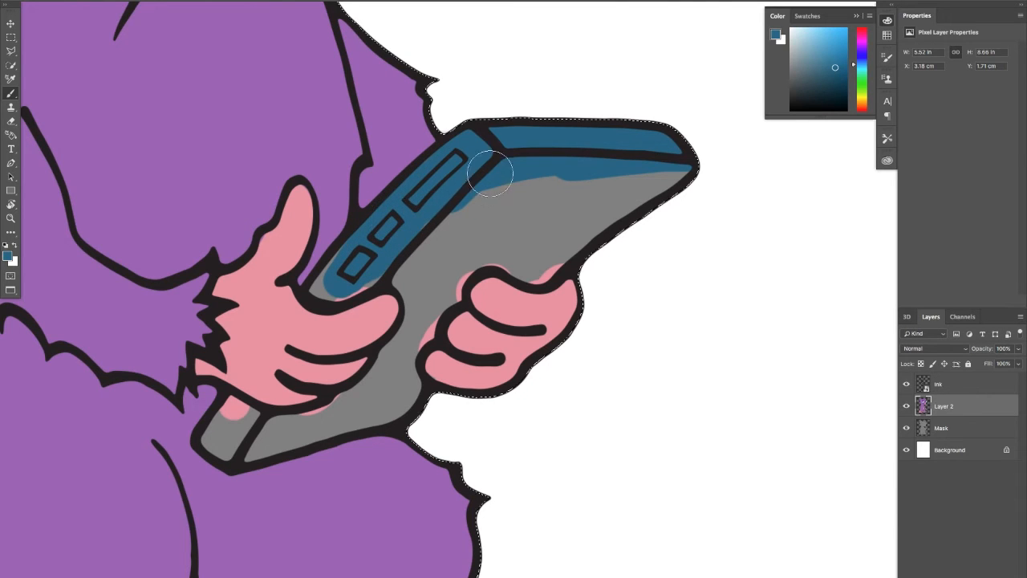
mouse_move(490, 173)
left_mouse_down()
mouse_move(681, 171)
mouse_move(646, 168)
mouse_move(694, 177)
mouse_move(654, 183)
mouse_move(567, 232)
left_mouse_up()
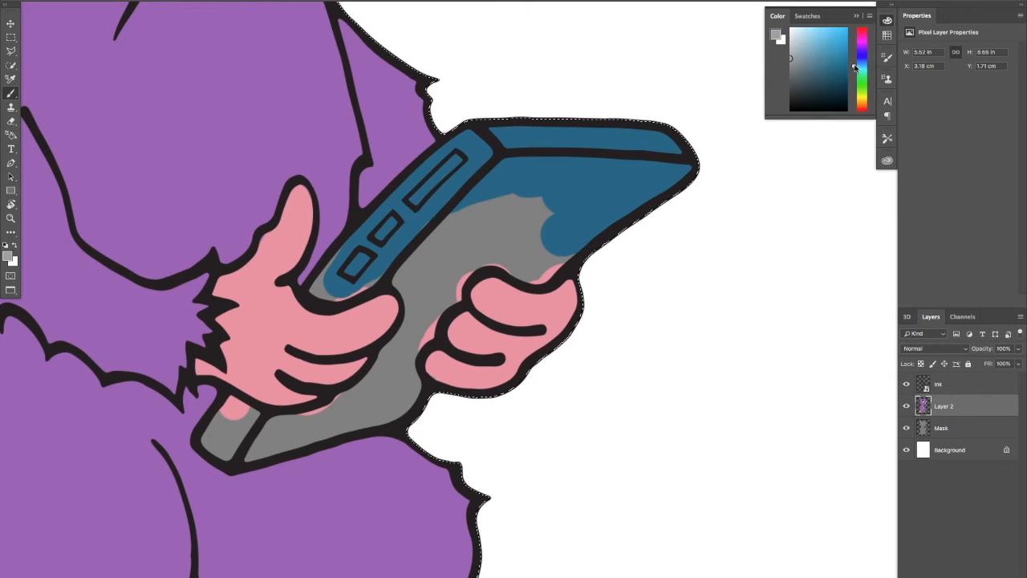
Pick a very pale cyan and paint the tablet's large face and lower corner, then sample the hand pink to tidy the fingers
left_click(861, 67)
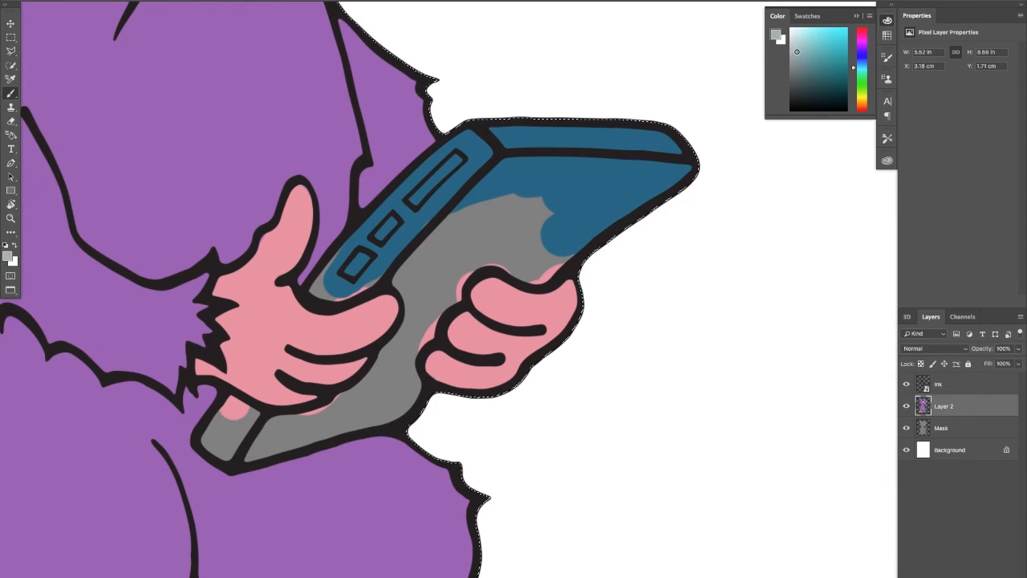
mouse_move(559, 187)
left_mouse_down()
mouse_move(497, 183)
mouse_move(529, 170)
mouse_move(680, 173)
mouse_move(649, 181)
mouse_move(679, 173)
mouse_move(544, 260)
mouse_move(476, 255)
mouse_move(418, 328)
mouse_move(408, 370)
mouse_move(418, 343)
mouse_move(389, 377)
mouse_move(366, 383)
mouse_move(407, 369)
mouse_move(394, 352)
mouse_move(385, 380)
mouse_move(388, 365)
mouse_move(346, 410)
mouse_move(280, 438)
mouse_move(227, 424)
left_mouse_up()
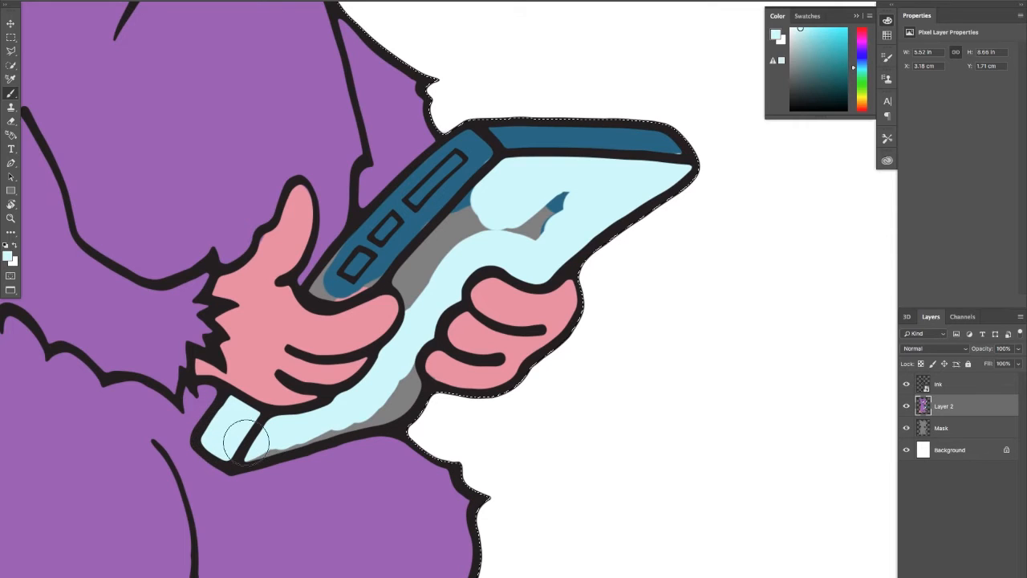
mouse_move(288, 432)
left_mouse_down()
mouse_move(345, 415)
mouse_move(390, 362)
mouse_move(409, 374)
left_mouse_up()
left_click(453, 372, "alt")
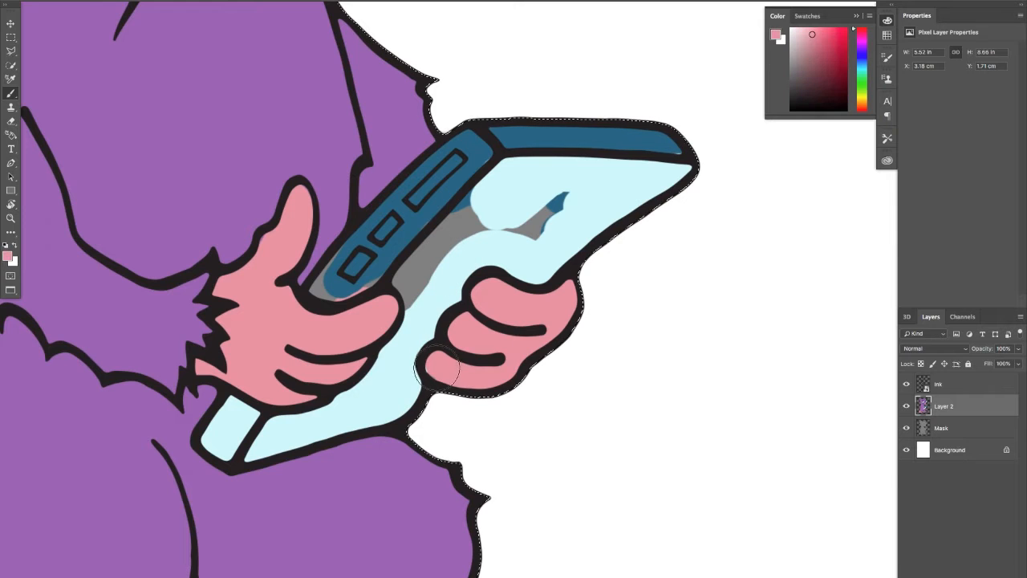
Cover the tablet's remaining grey and dark-blue areas with sampled pale cyan, tidying the fingers with sampled pink
left_click(420, 317, "alt")
mouse_move(412, 305)
left_mouse_down()
mouse_move(399, 290)
mouse_move(423, 280)
mouse_move(419, 268)
mouse_move(325, 282)
mouse_move(481, 138)
mouse_move(401, 211)
mouse_move(513, 155)
mouse_move(539, 193)
mouse_move(568, 201)
mouse_move(619, 168)
mouse_move(615, 142)
mouse_move(575, 139)
left_mouse_up()
left_click(372, 323, "alt")
left_click(427, 303, "alt")
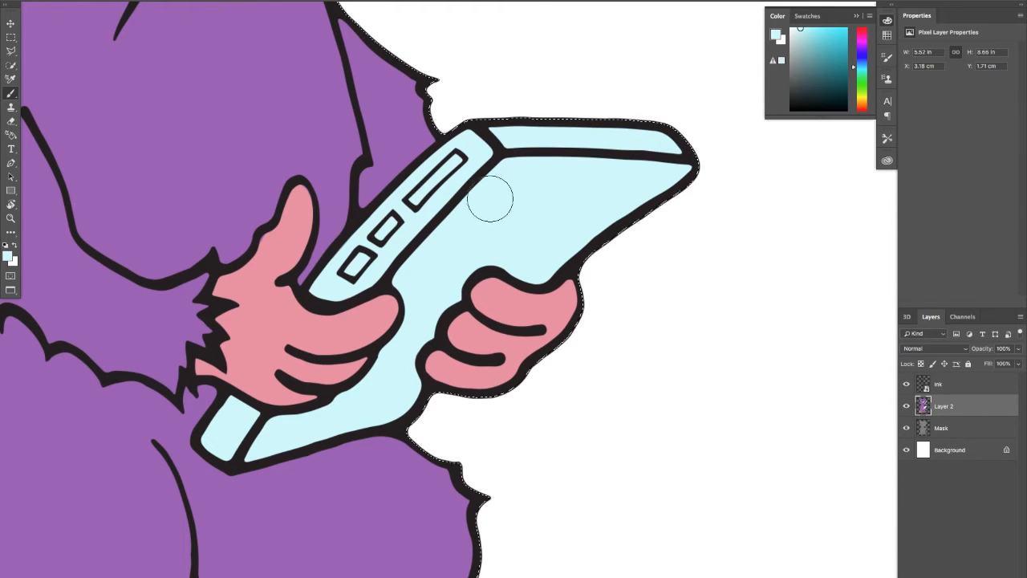
left_click_drag(436, 226, 519, 257)
left_click(348, 337, "alt")
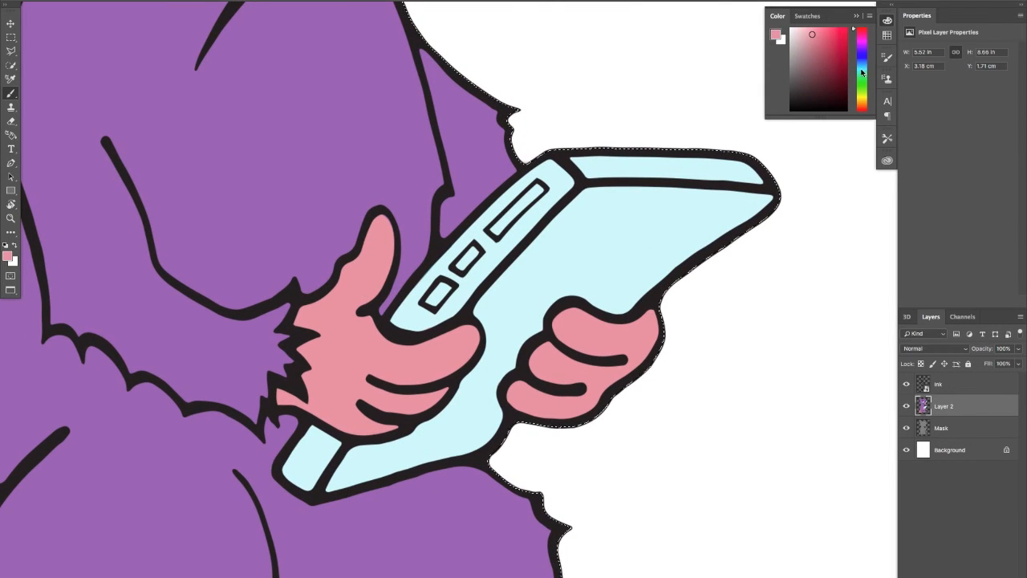
Pick a light orange and paint the tablet's top edge, button side and lower corner
left_click(858, 96)
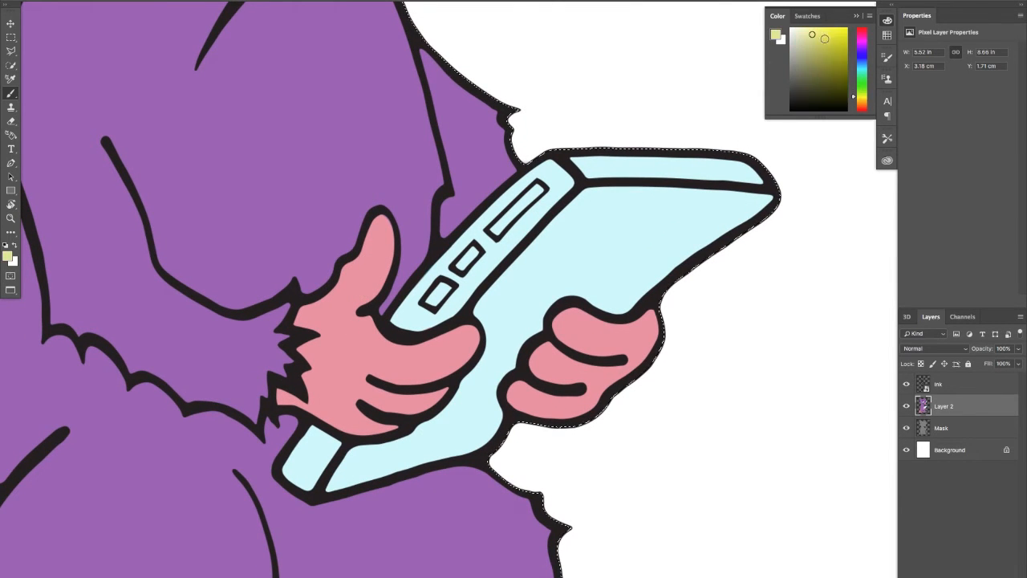
left_click_drag(854, 98, 853, 105)
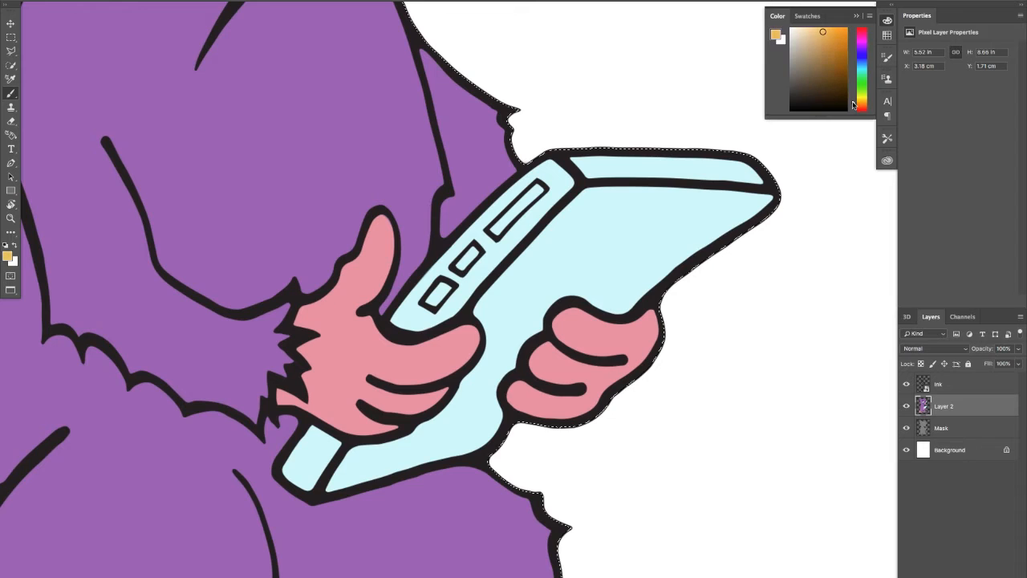
mouse_move(582, 166)
left_mouse_down()
mouse_move(692, 164)
mouse_move(654, 155)
mouse_move(776, 158)
mouse_move(705, 161)
left_mouse_up()
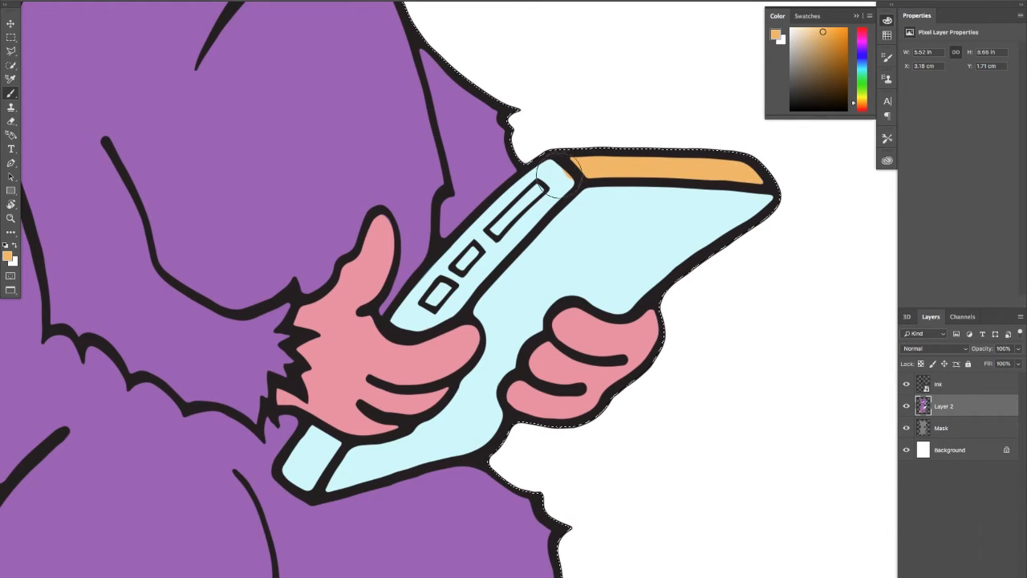
mouse_move(564, 178)
left_mouse_down()
mouse_move(481, 239)
mouse_move(494, 228)
mouse_move(470, 276)
mouse_move(480, 249)
mouse_move(411, 317)
left_mouse_up()
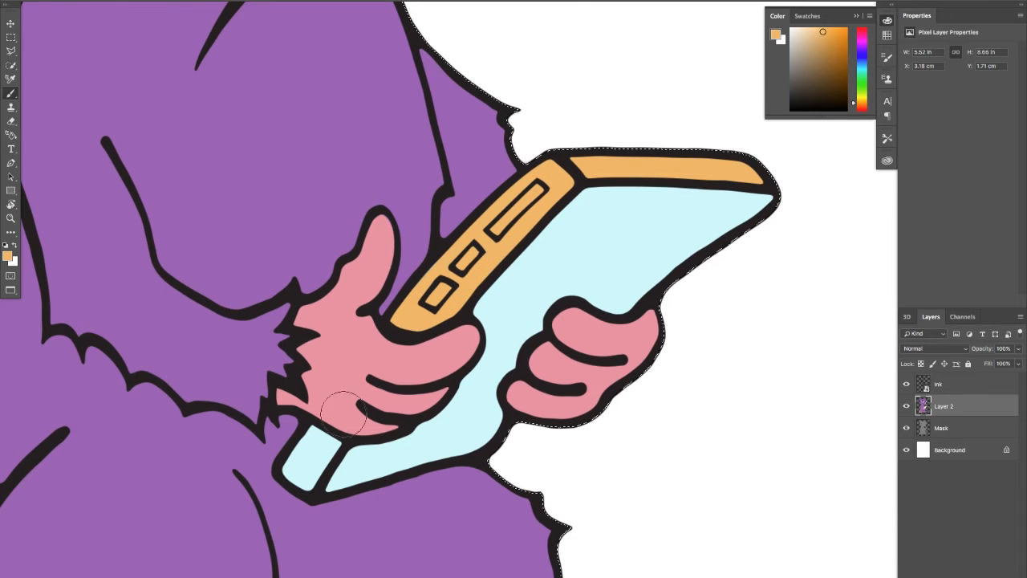
mouse_move(319, 462)
left_mouse_down()
mouse_move(323, 450)
mouse_move(302, 464)
left_mouse_up()
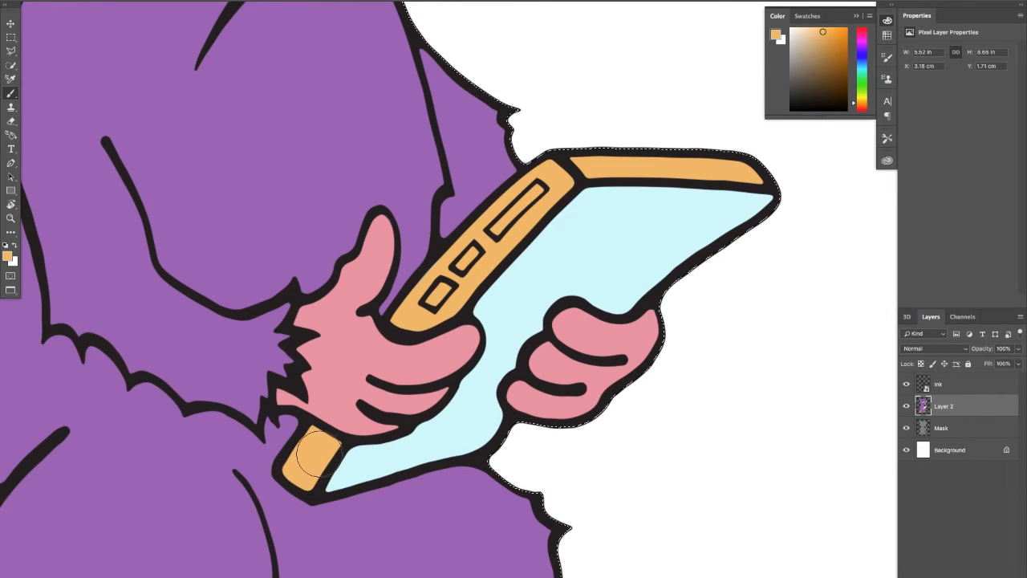
Pick a dark navy blue and fill the long slot and two small buttons on the tablet's orange side
left_click_drag(293, 366, 324, 404)
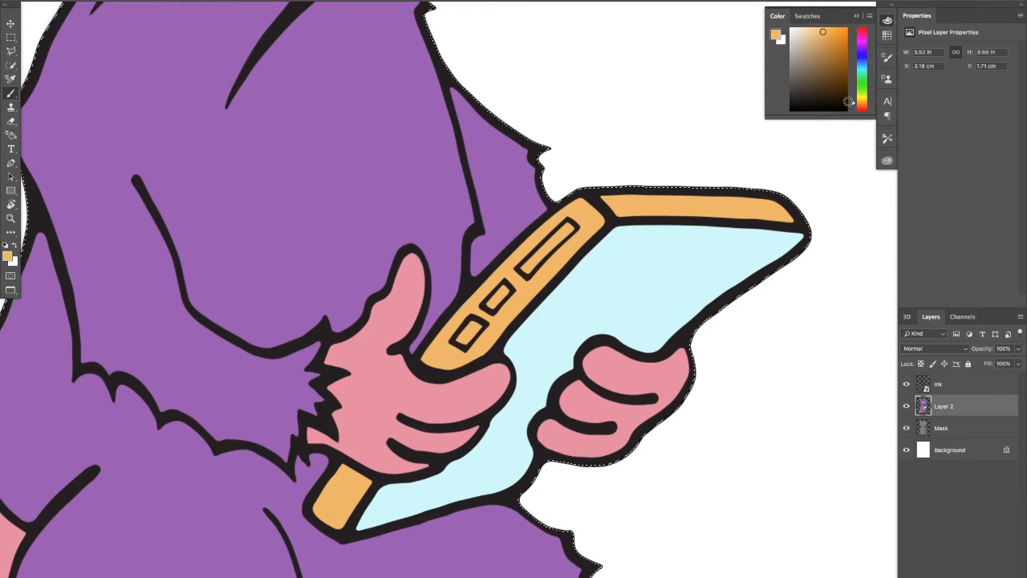
left_click(865, 60)
left_click_drag(841, 80, 844, 84)
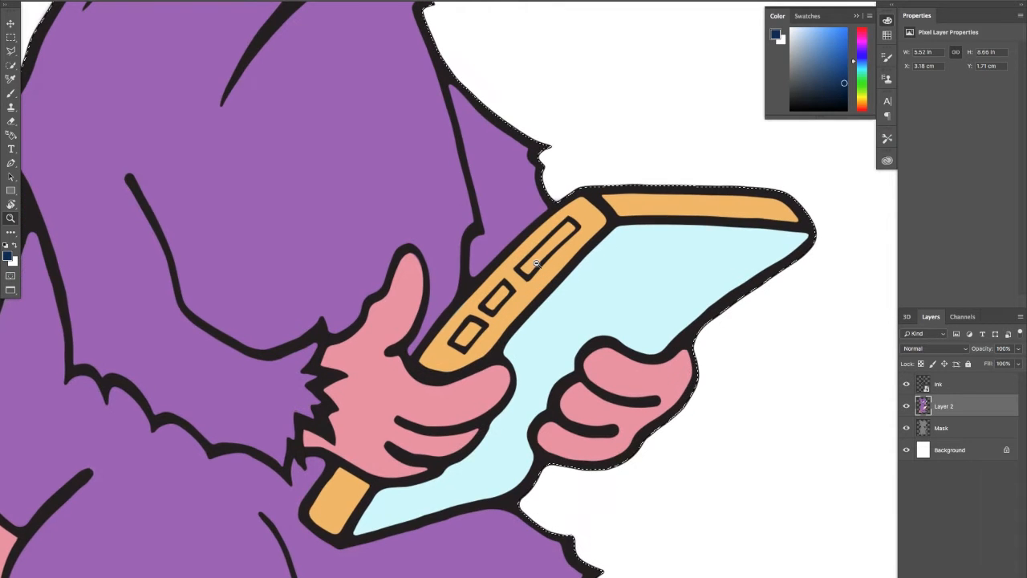
mouse_move(538, 255)
left_mouse_down()
mouse_move(565, 234)
mouse_move(591, 248)
left_mouse_up()
key("z")
key("b")
mouse_move(442, 332)
left_mouse_down()
mouse_move(442, 321)
mouse_move(436, 328)
left_mouse_up()
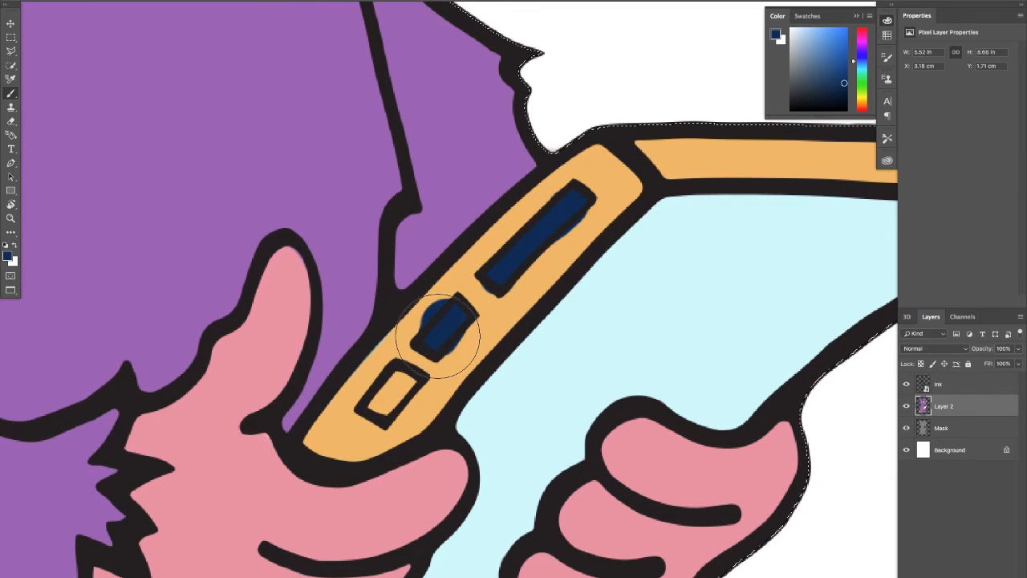
left_click_drag(407, 385, 385, 408)
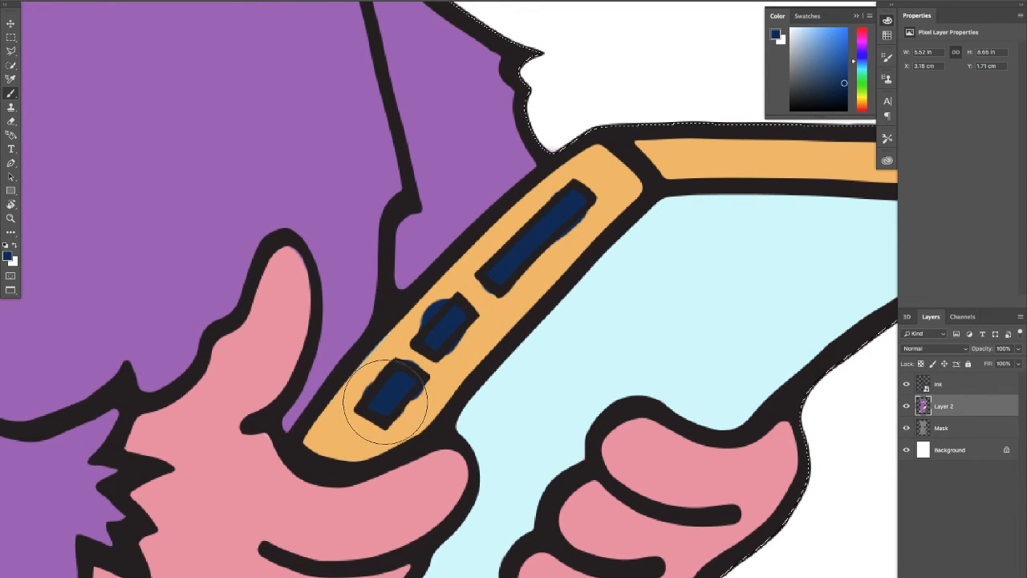
Clean up the navy spill around the two small buttons with sampled orange, restoring their interiors with sampled navy
left_click(350, 411, "alt")
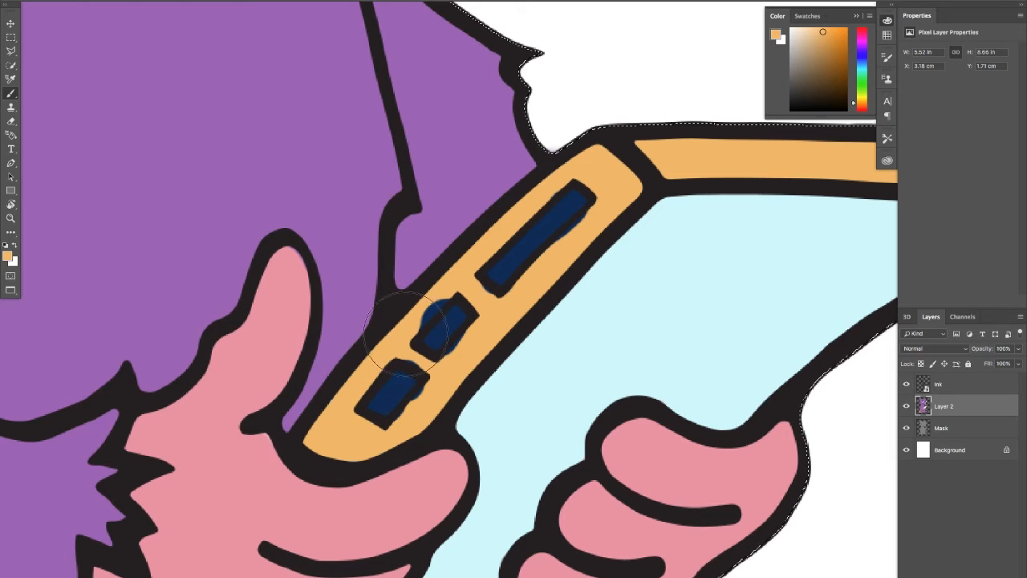
left_click_drag(429, 371, 429, 390)
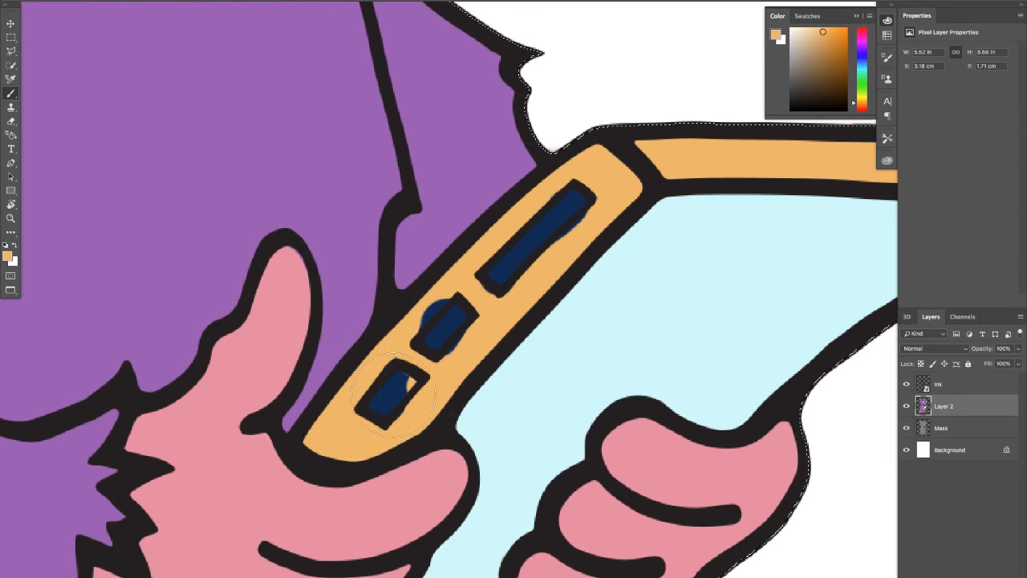
left_click(395, 388, "alt")
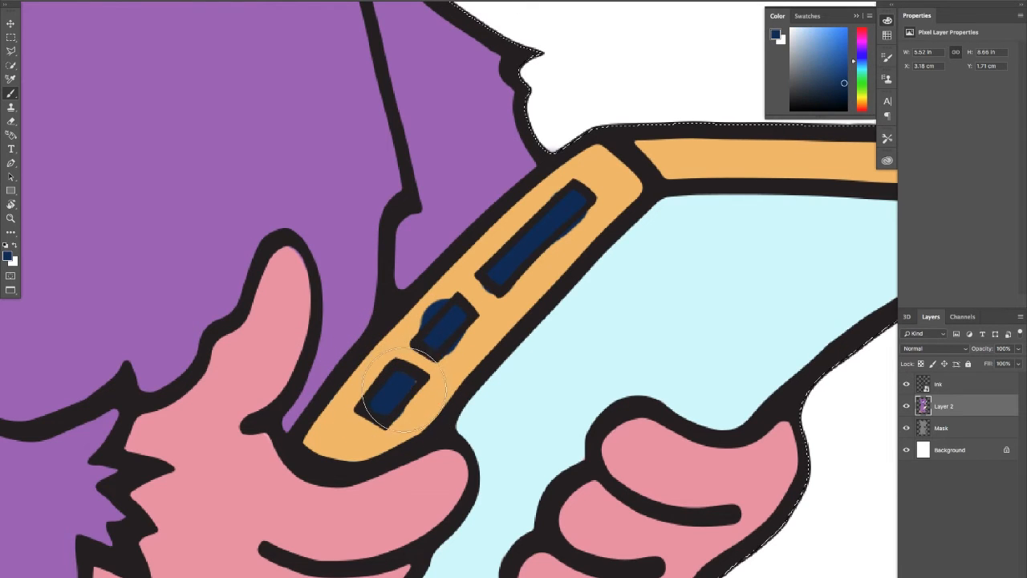
left_click(408, 327, "alt")
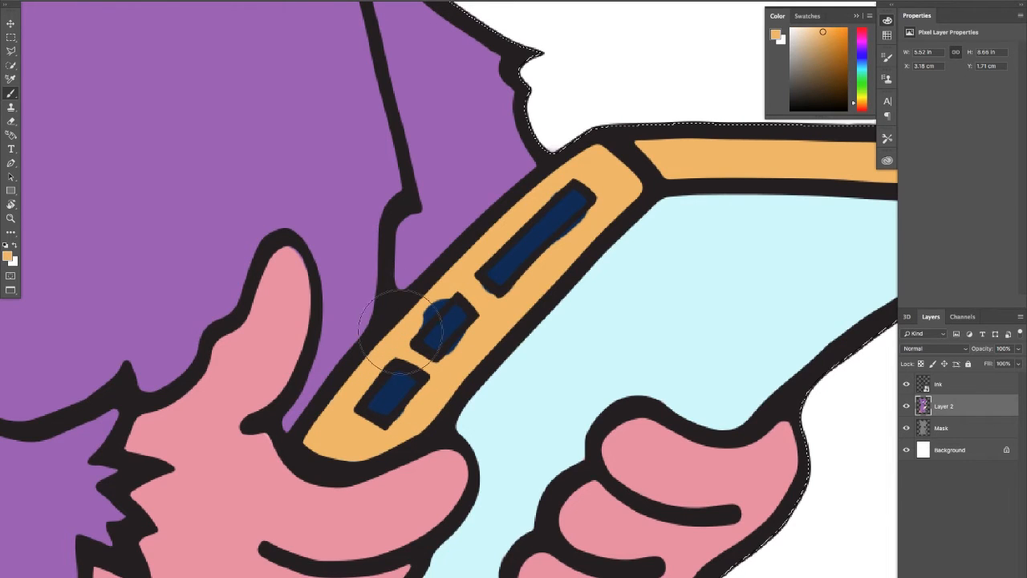
left_click_drag(412, 324, 450, 287)
left_click(440, 336, "alt")
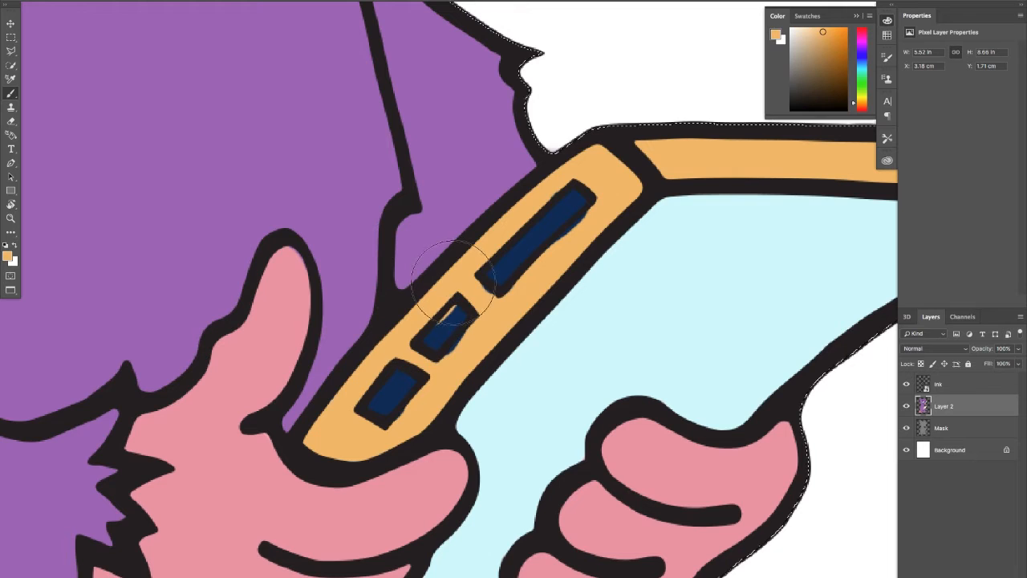
left_click(425, 323, "alt")
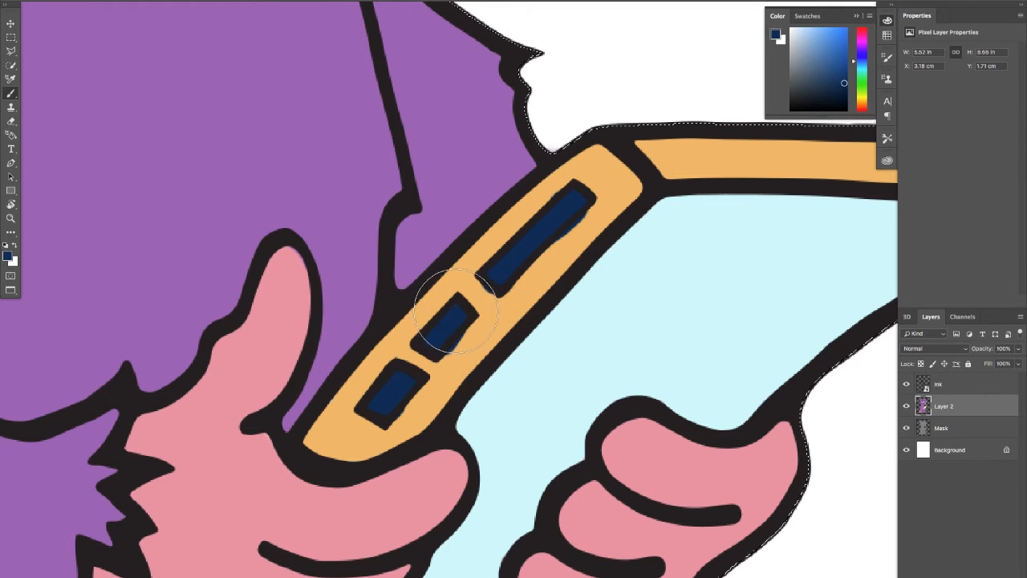
Clean up the spill around the long slot on the tablet's side with sampled orange, refilling its interior with sampled navy
left_click(461, 353)
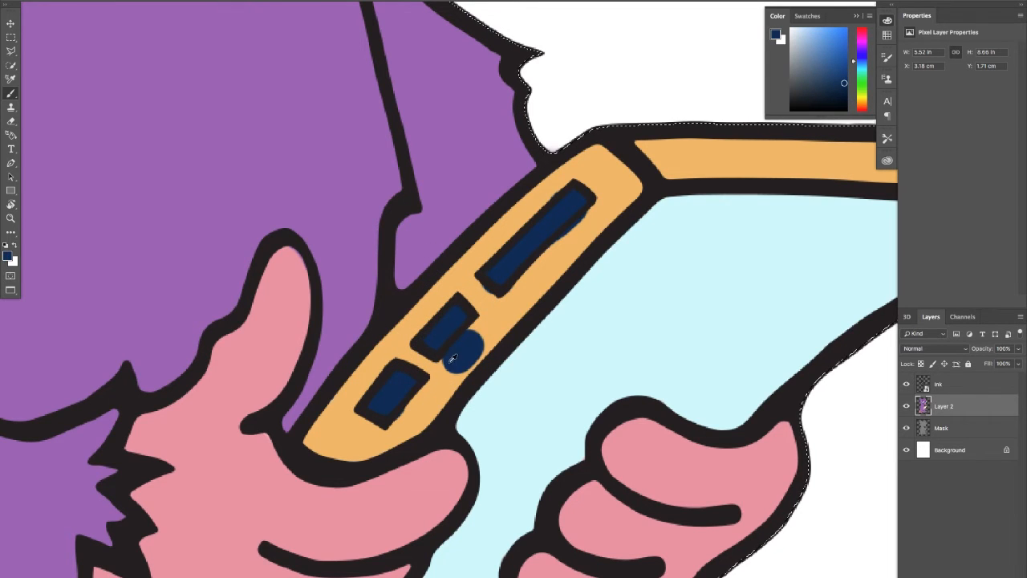
left_click(442, 382, "alt")
mouse_move(457, 358)
left_mouse_down()
mouse_move(467, 345)
mouse_move(471, 358)
left_mouse_up()
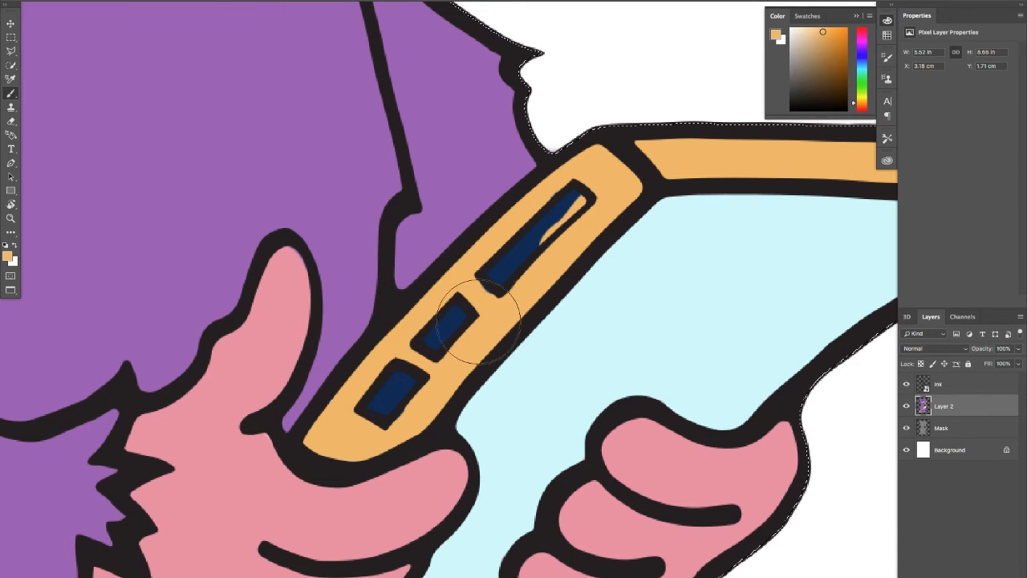
left_click(459, 317, "alt")
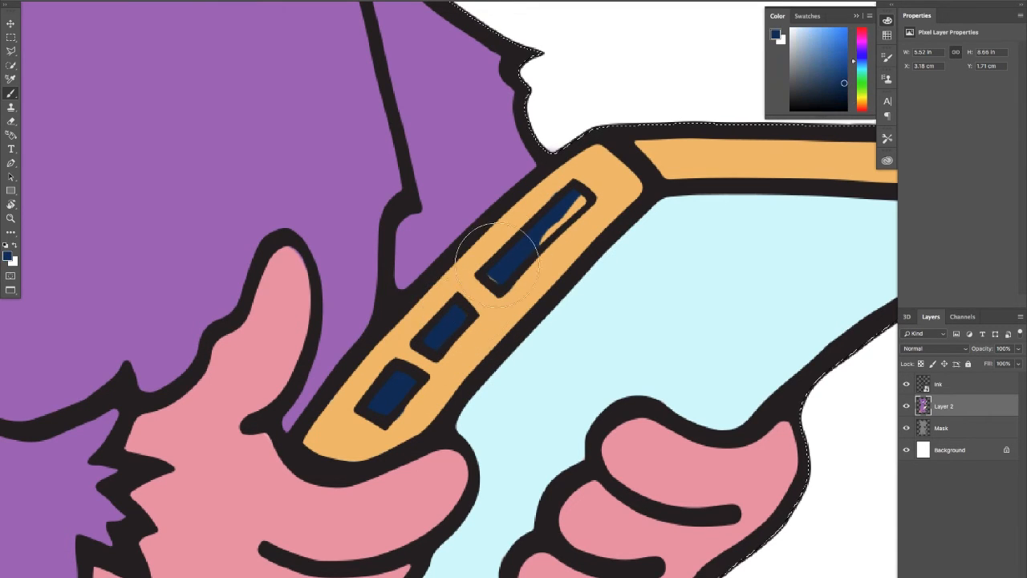
mouse_move(558, 212)
left_mouse_down()
mouse_move(546, 221)
mouse_move(565, 204)
left_mouse_up()
left_click(612, 199, "alt")
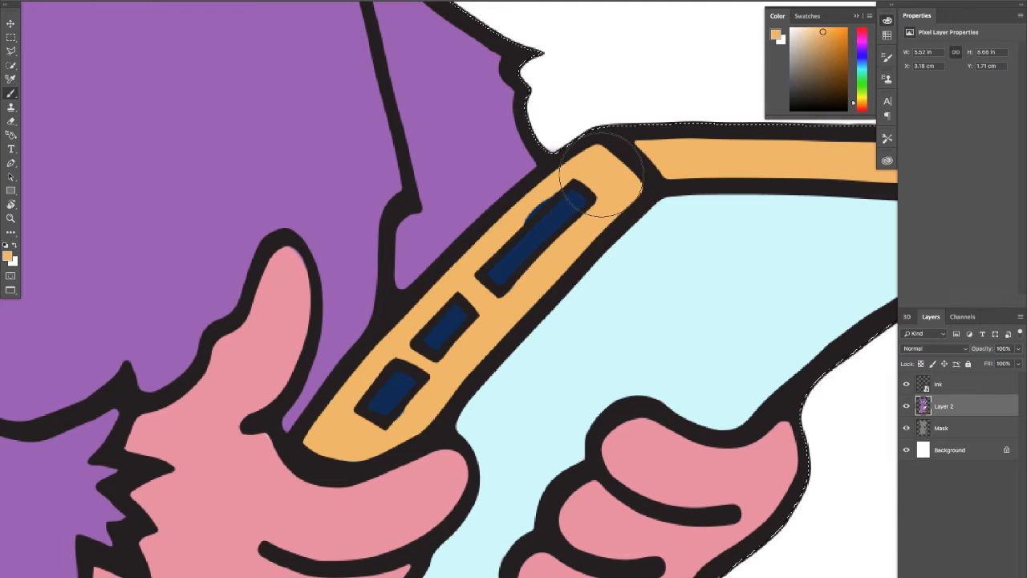
mouse_move(552, 167)
left_mouse_down()
mouse_move(522, 205)
mouse_move(548, 164)
left_mouse_up()
left_click(516, 252, "alt")
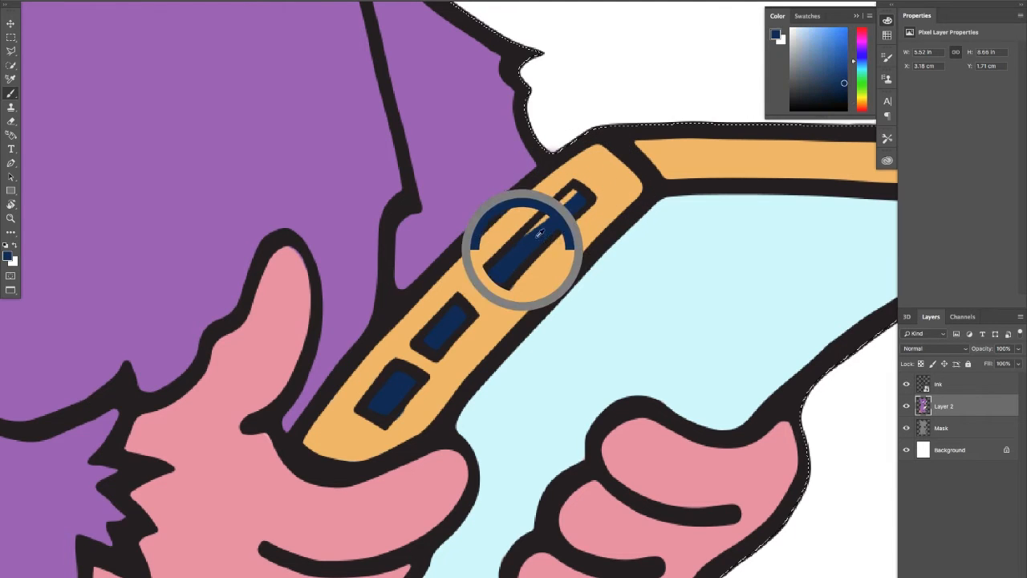
mouse_move(553, 220)
left_mouse_down()
mouse_move(575, 193)
mouse_move(551, 219)
mouse_move(433, 283)
left_mouse_up()
mouse_move(596, 212)
left_mouse_down()
mouse_move(563, 226)
mouse_move(557, 199)
mouse_move(532, 337)
mouse_move(536, 287)
mouse_move(549, 284)
left_mouse_up()
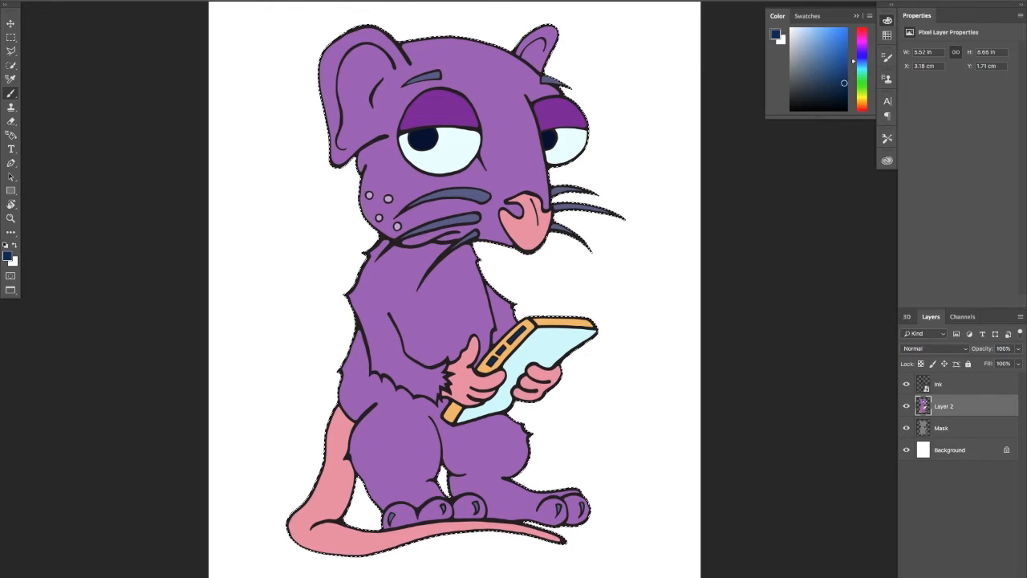
Add a new layer above Layer 2 and set the foreground colour to neutral grey with hue 0, saturation 0 and brightness 50
key("ctrl+shift+alt+n")
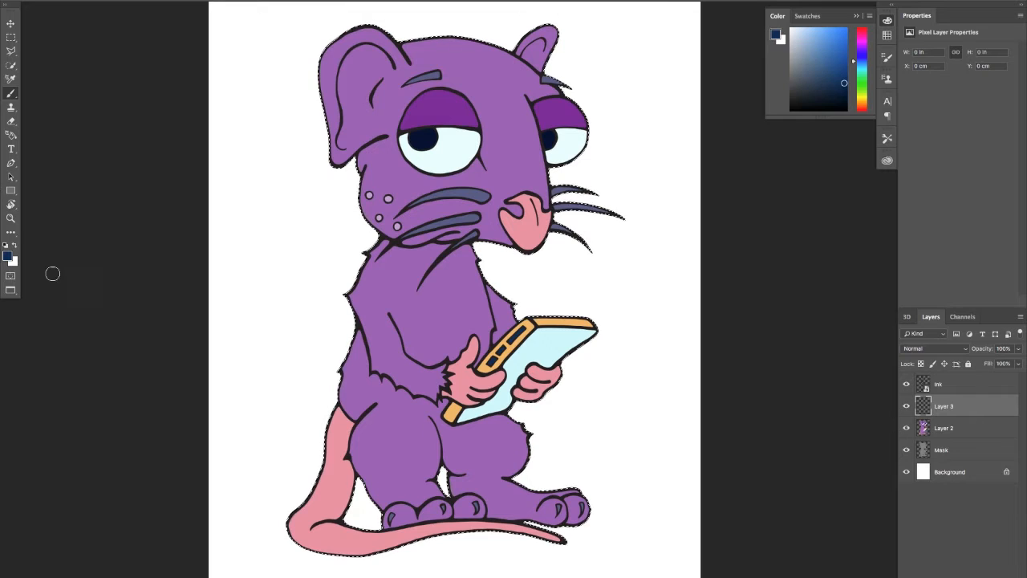
left_click(11, 257)
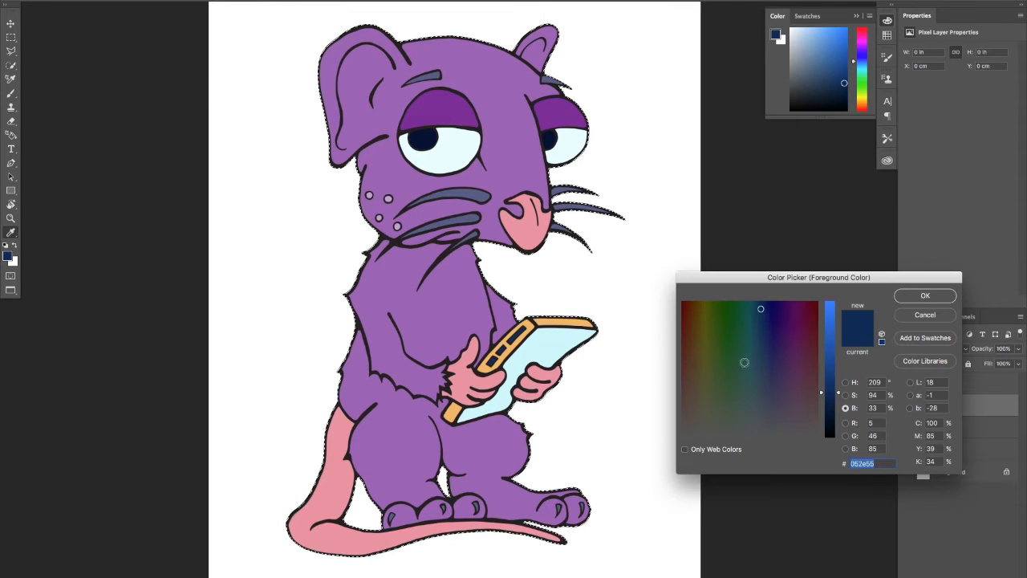
left_click_drag(829, 373, 827, 329)
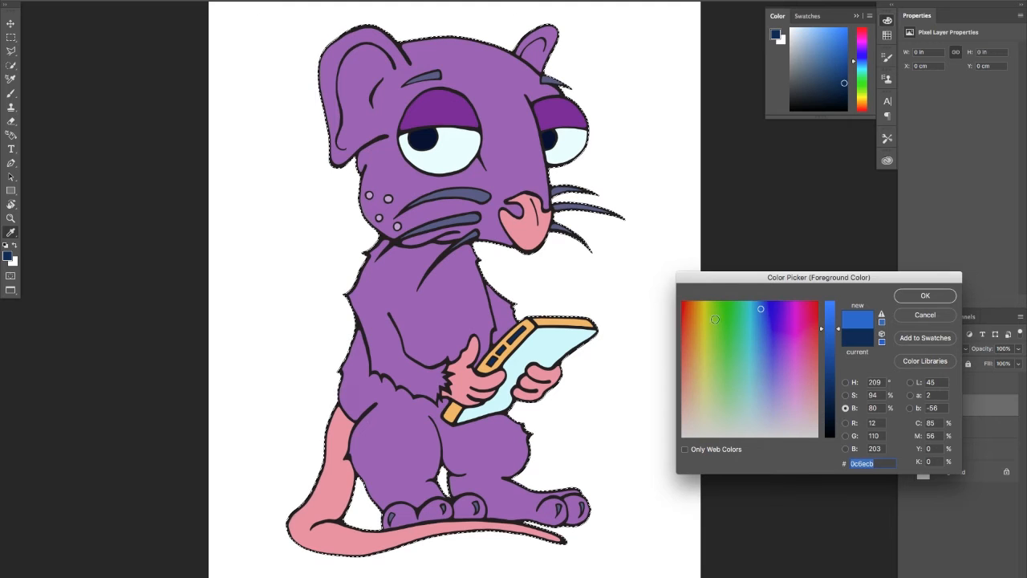
left_click_drag(738, 370, 740, 410)
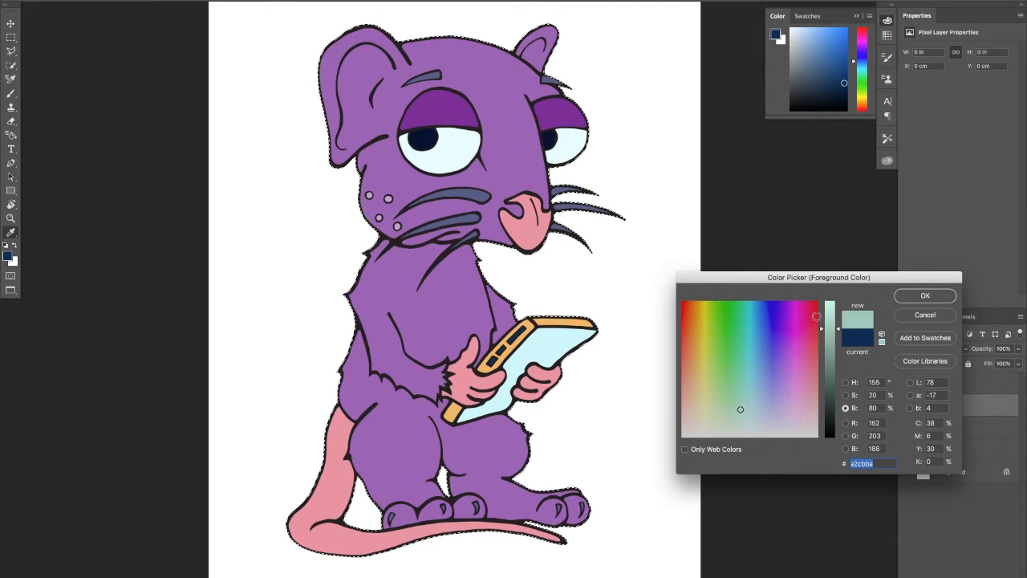
left_click_drag(832, 329, 834, 318)
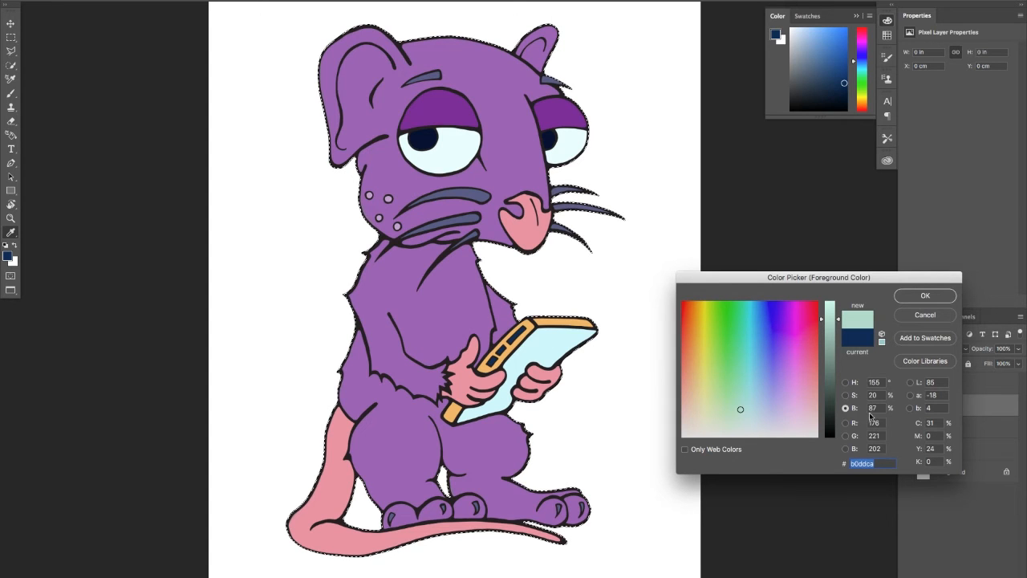
left_click_drag(883, 382, 827, 373)
type("0")
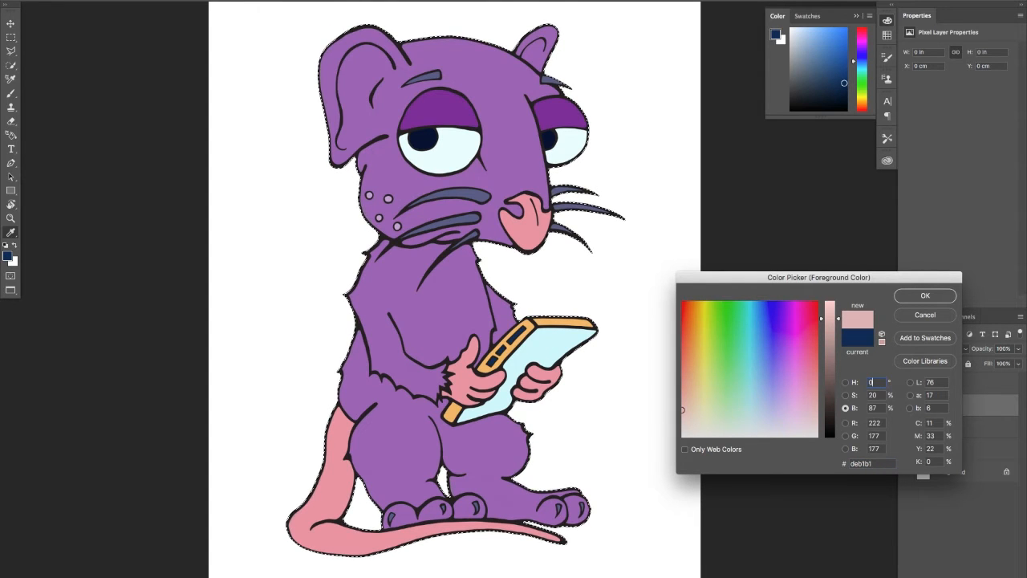
left_click_drag(882, 396, 828, 387)
type("0")
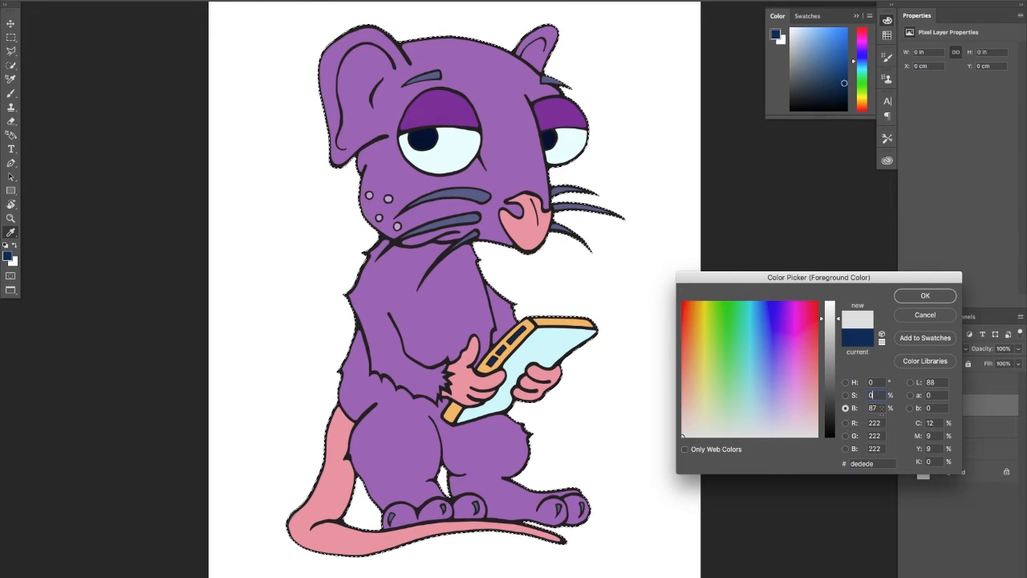
key("Tab")
type("87")
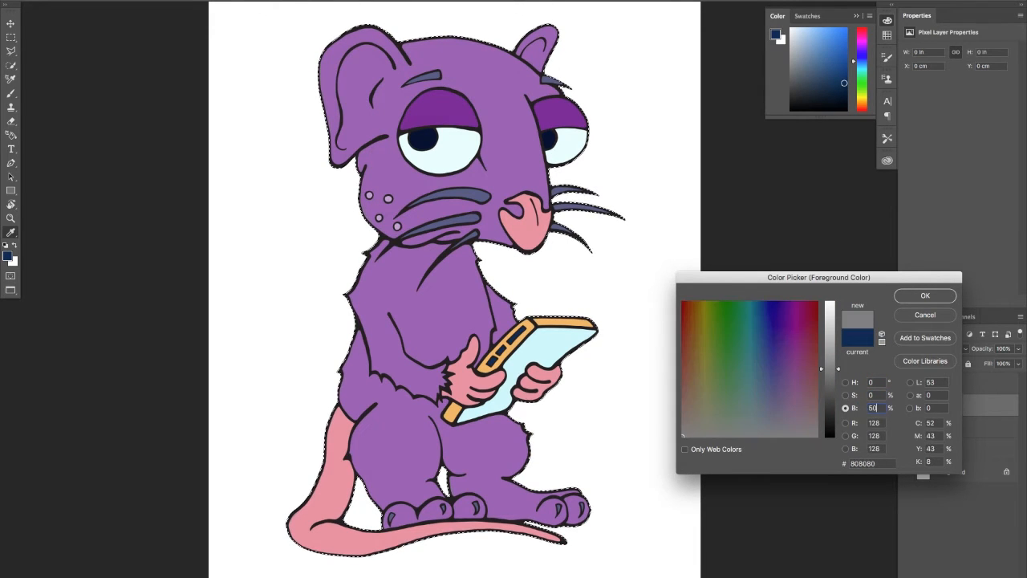
key("Return")
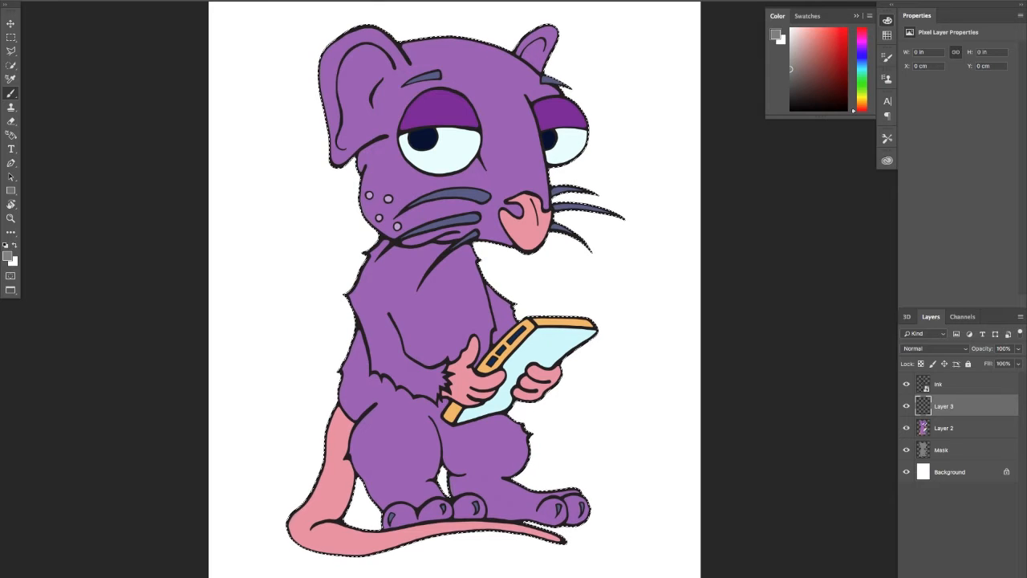
Choose the Kyle's Ultimate Pastel Palooza brush and set the new layer's blending mode to Color Burn
left_click(53, 4)
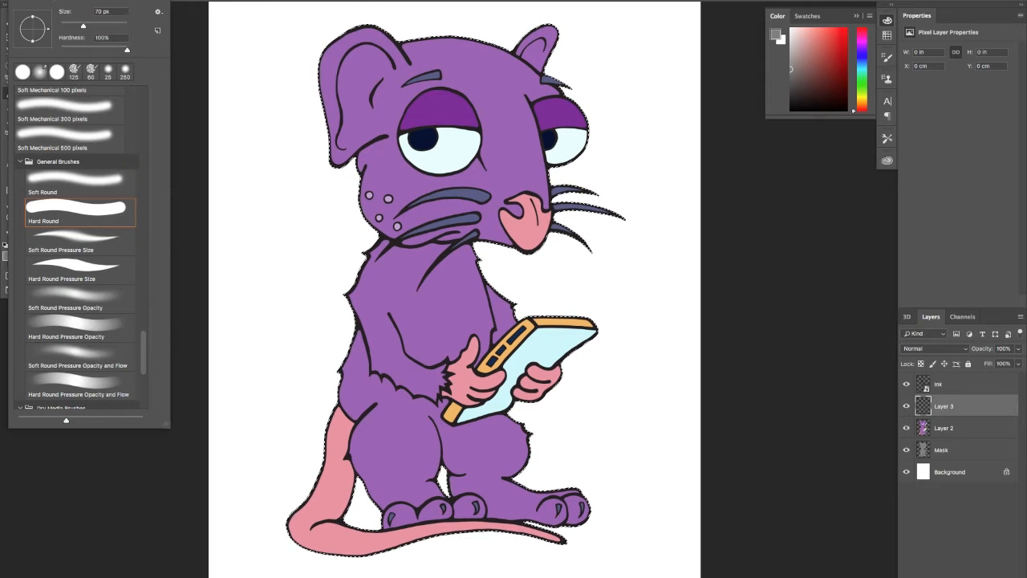
left_click_drag(144, 348, 147, 372)
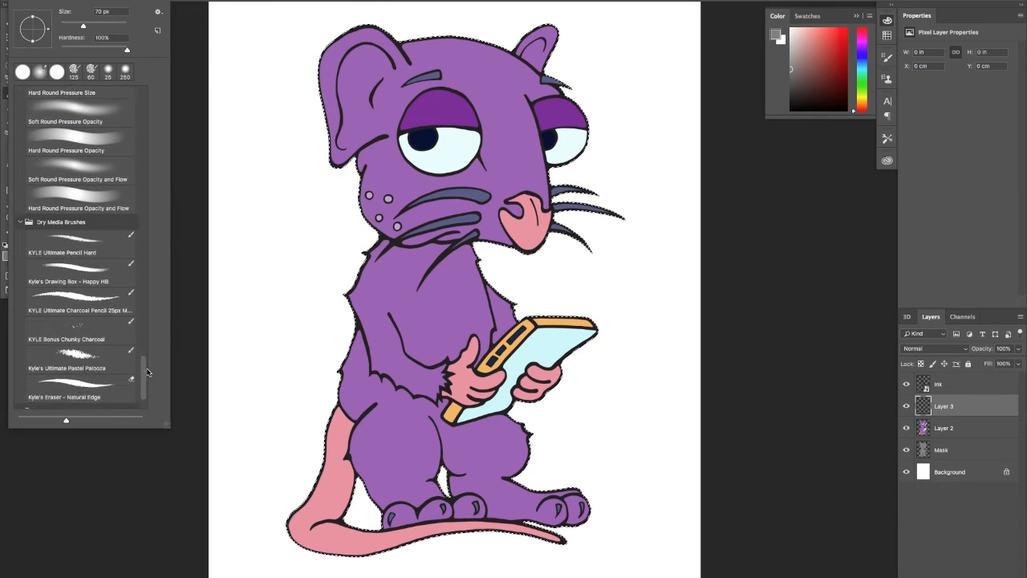
left_click(89, 376)
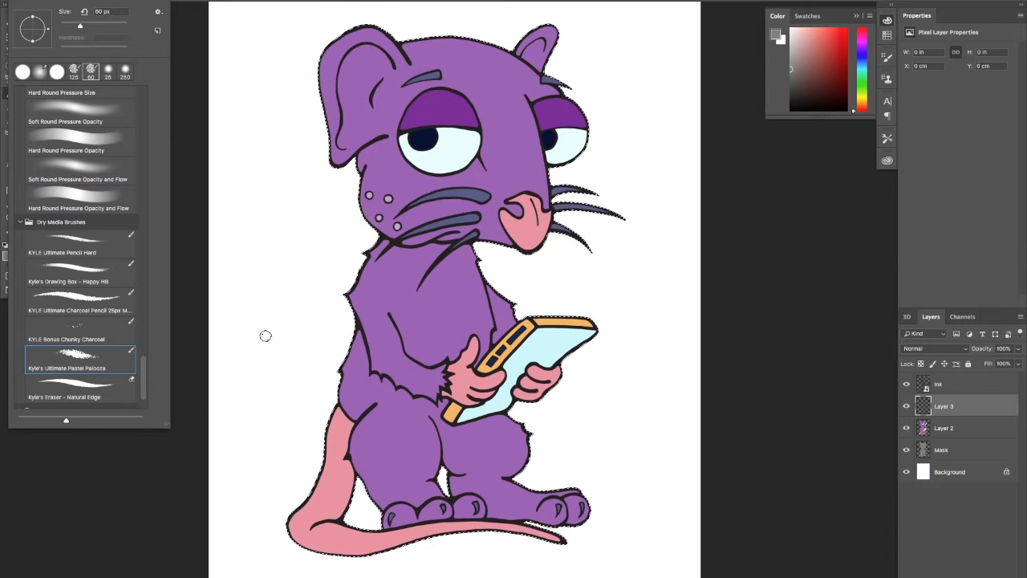
left_click_drag(170, 428, 168, 182)
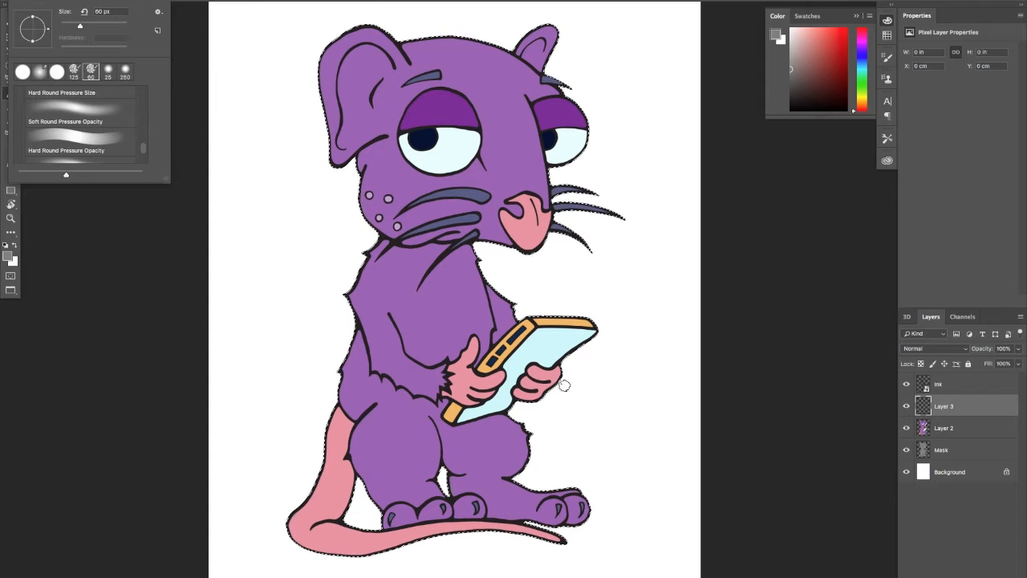
left_click(931, 348)
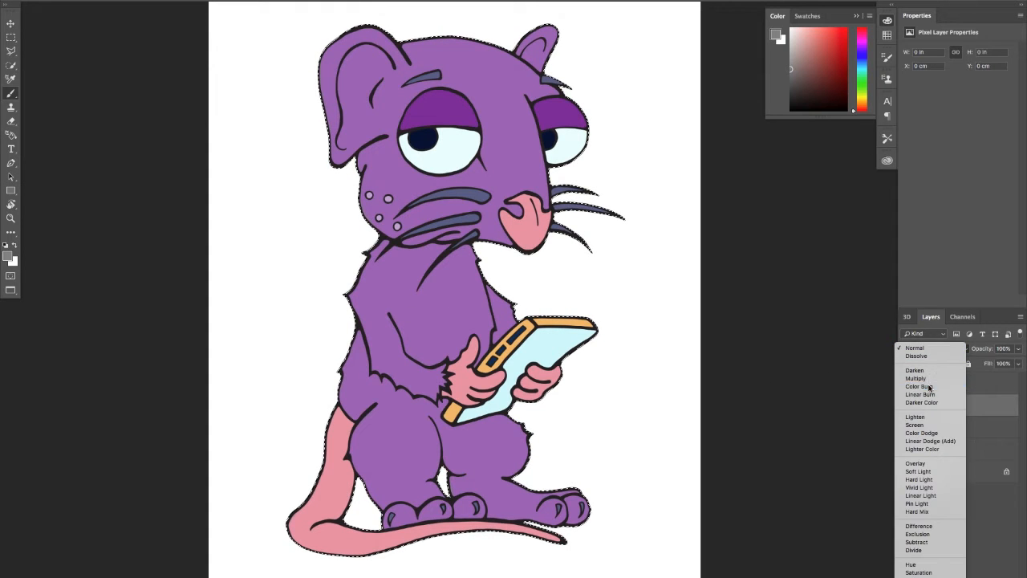
left_click(929, 387)
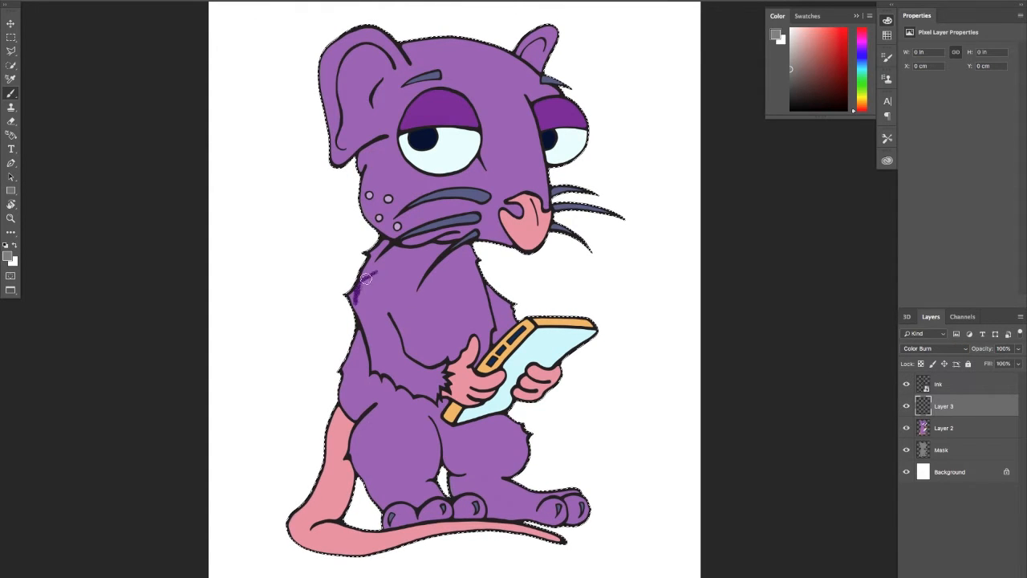
key("ctrl+z")
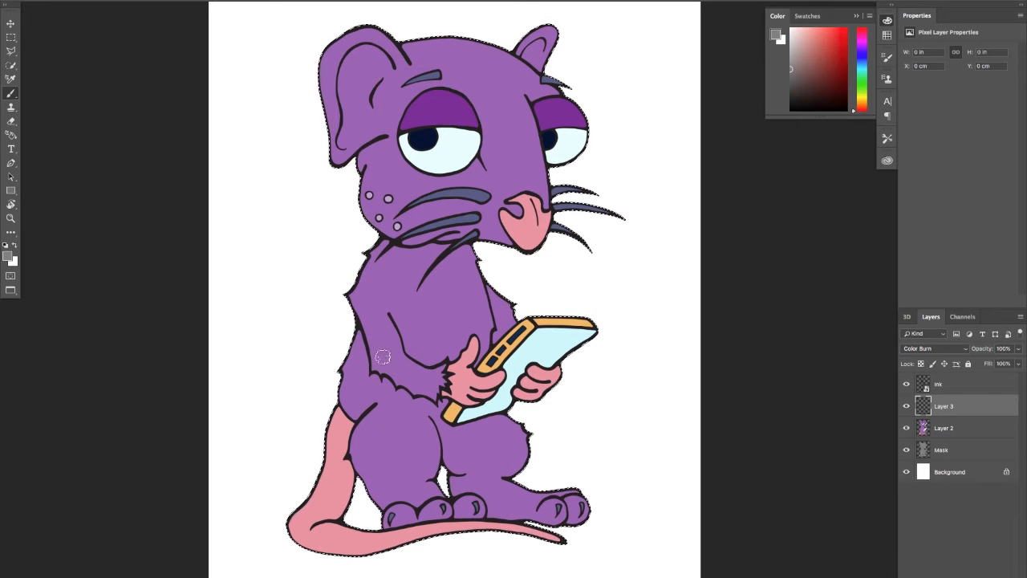
left_click_drag(363, 285, 365, 353)
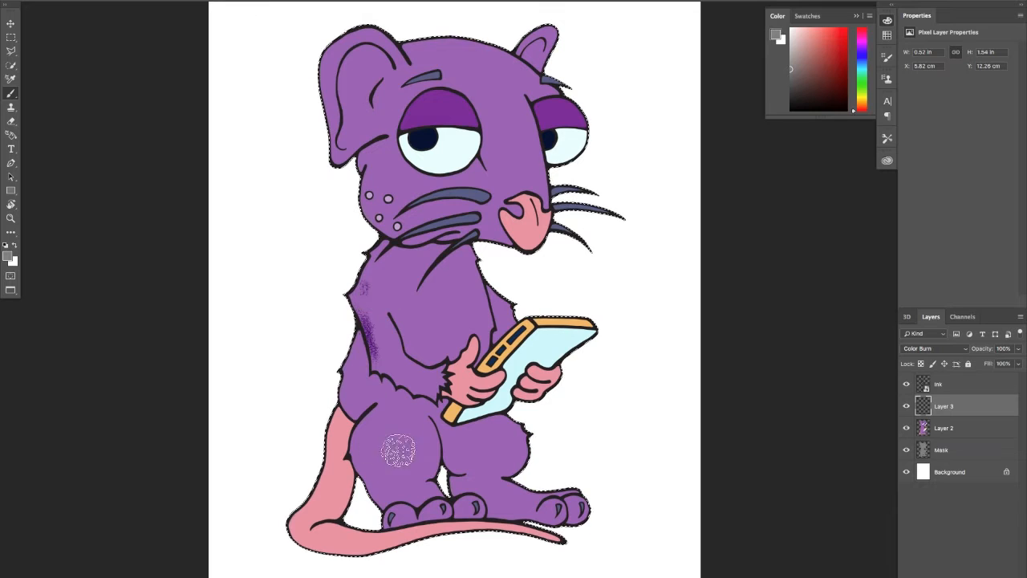
key("ctrl+z")
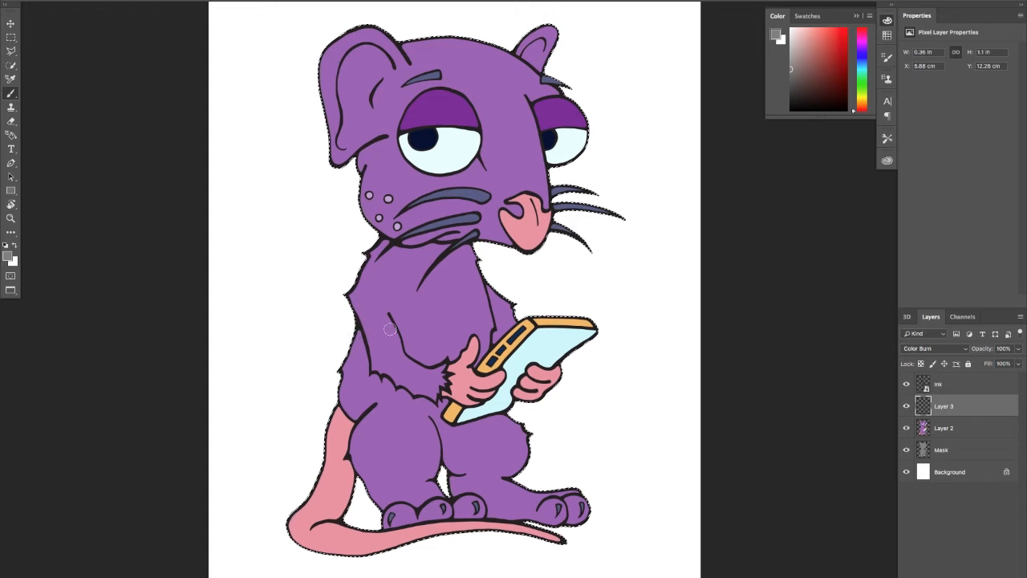
key("ctrl+z")
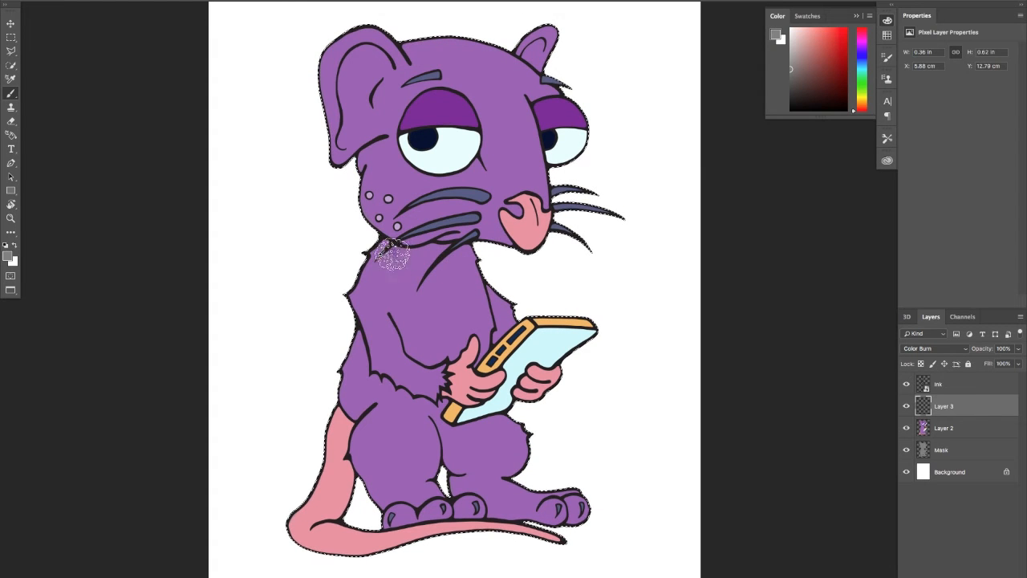
Brush textured grey shading beneath the rat's chin, across the shoulders and down the upper torso
left_click_drag(392, 255, 460, 255)
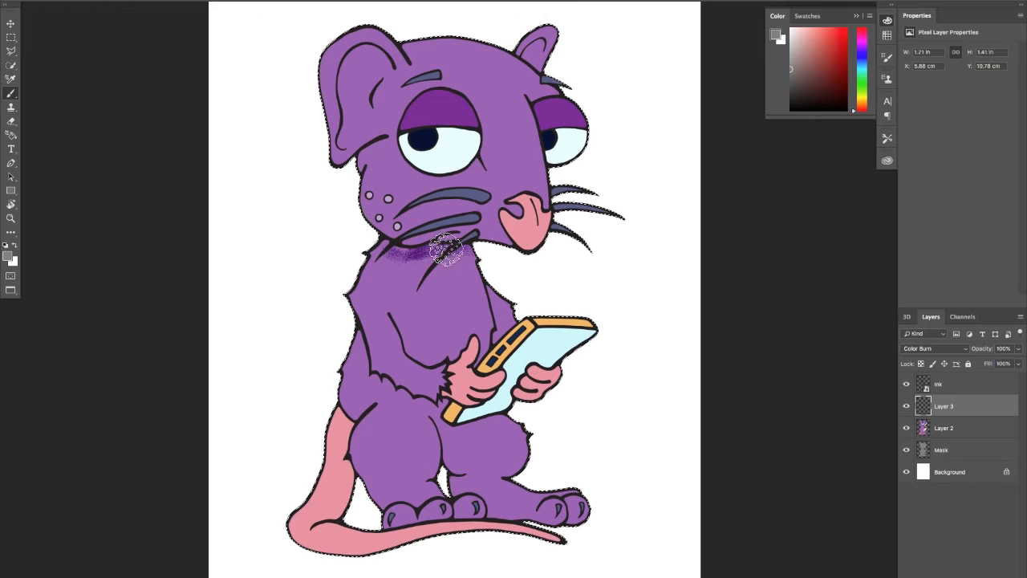
left_click_drag(361, 257, 381, 283)
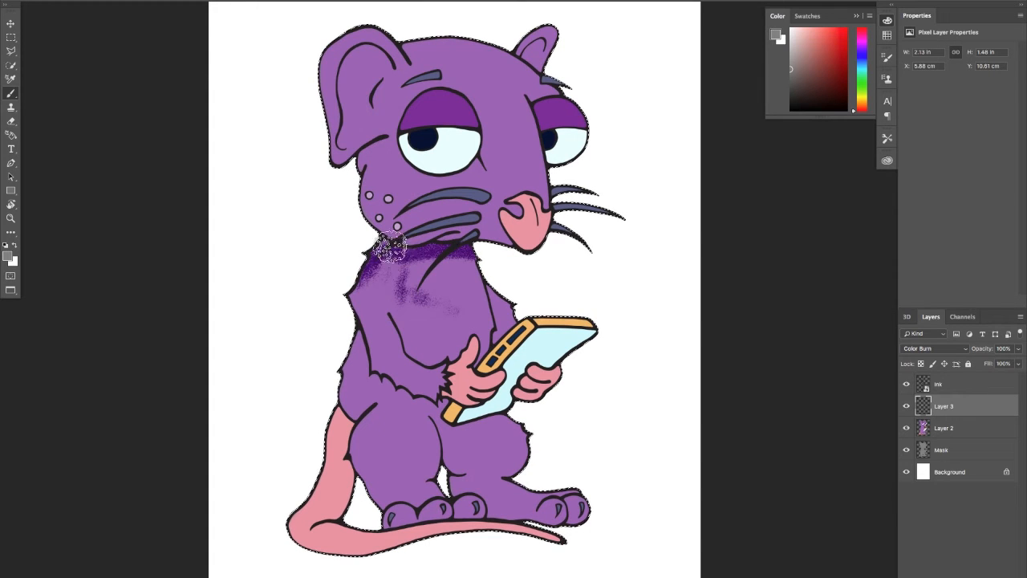
mouse_move(391, 248)
left_mouse_down()
mouse_move(392, 301)
mouse_move(386, 255)
mouse_move(380, 306)
mouse_move(381, 267)
mouse_move(390, 355)
mouse_move(376, 272)
mouse_move(366, 308)
mouse_move(376, 349)
mouse_move(392, 337)
mouse_move(398, 265)
left_mouse_up()
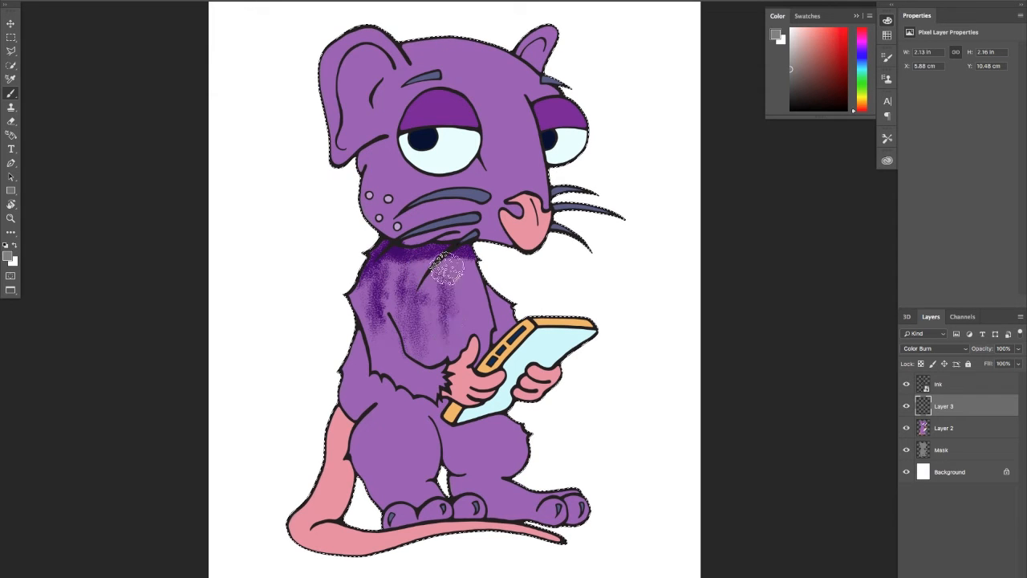
left_click_drag(482, 293, 470, 271)
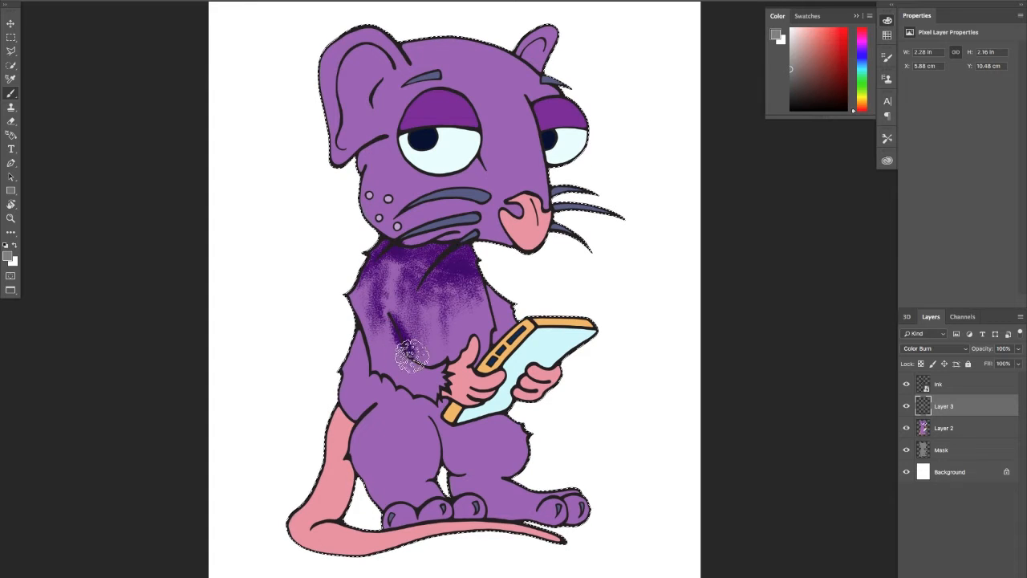
Shade along the arm's inner crease and outer edge, both pink hands and the far arm beside the tablet
left_click_drag(412, 356, 427, 366)
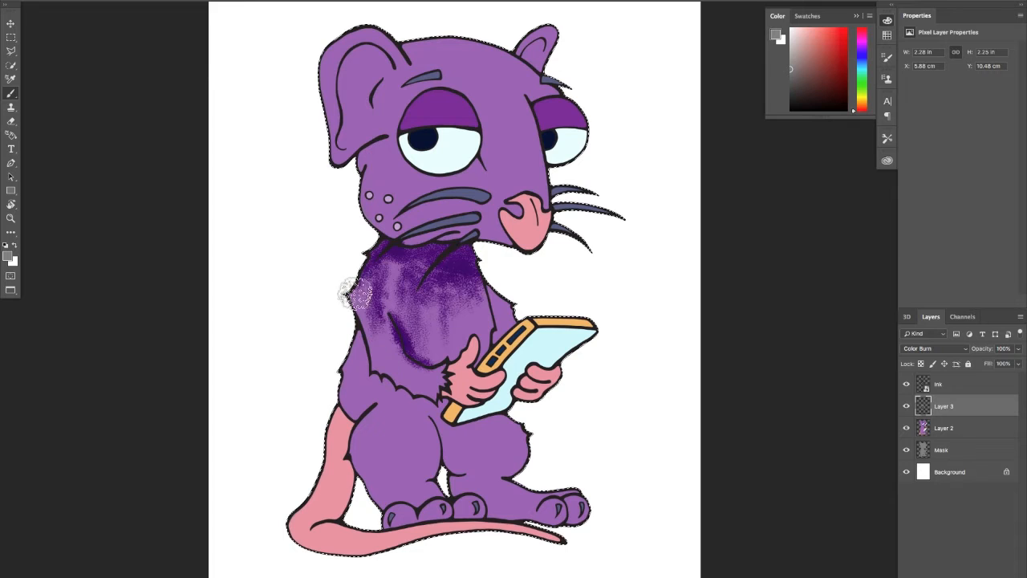
left_click_drag(355, 294, 353, 337)
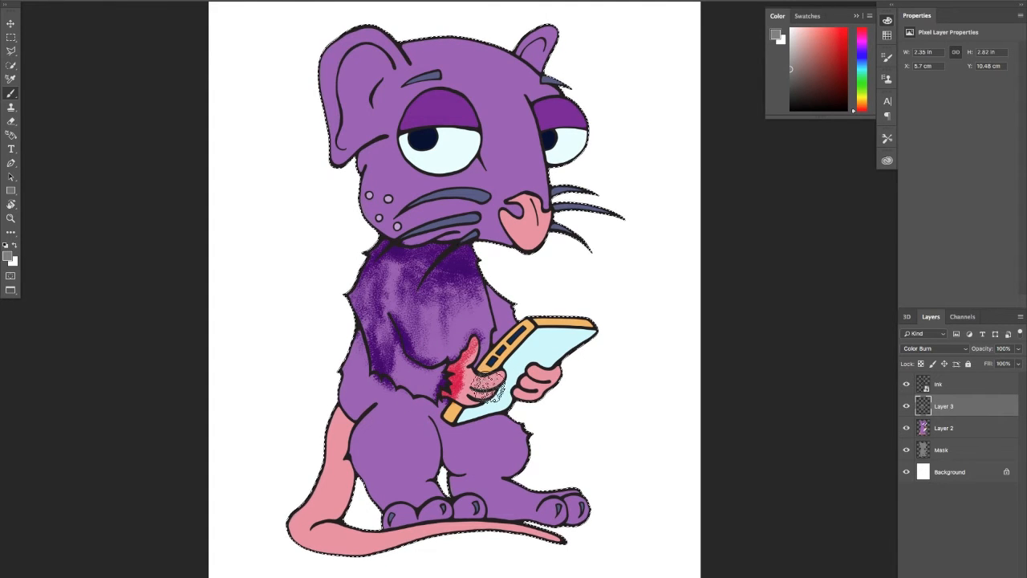
mouse_move(466, 405)
left_mouse_down()
mouse_move(495, 381)
mouse_move(487, 383)
mouse_move(542, 369)
left_mouse_up()
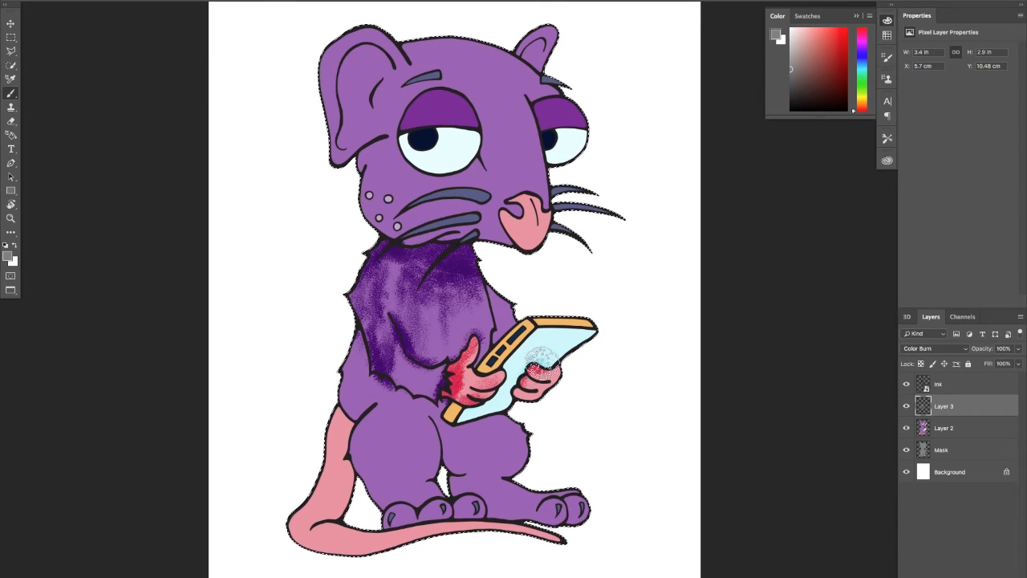
left_click_drag(555, 360, 565, 373)
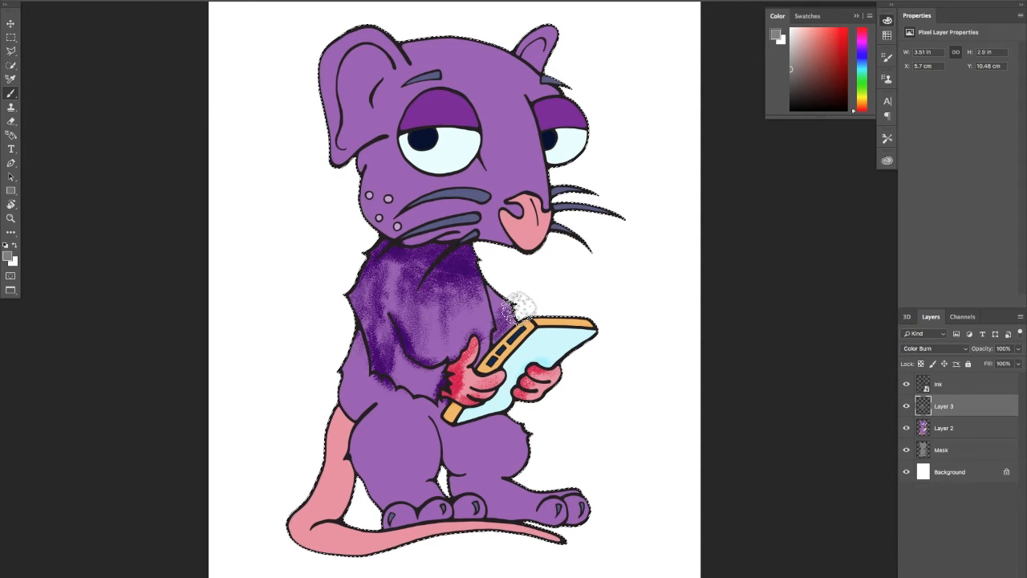
Reduce the Color Burn shading layer's opacity to 30%
left_click(1018, 348)
left_click_drag(1019, 354, 984, 364)
double_click(1001, 348)
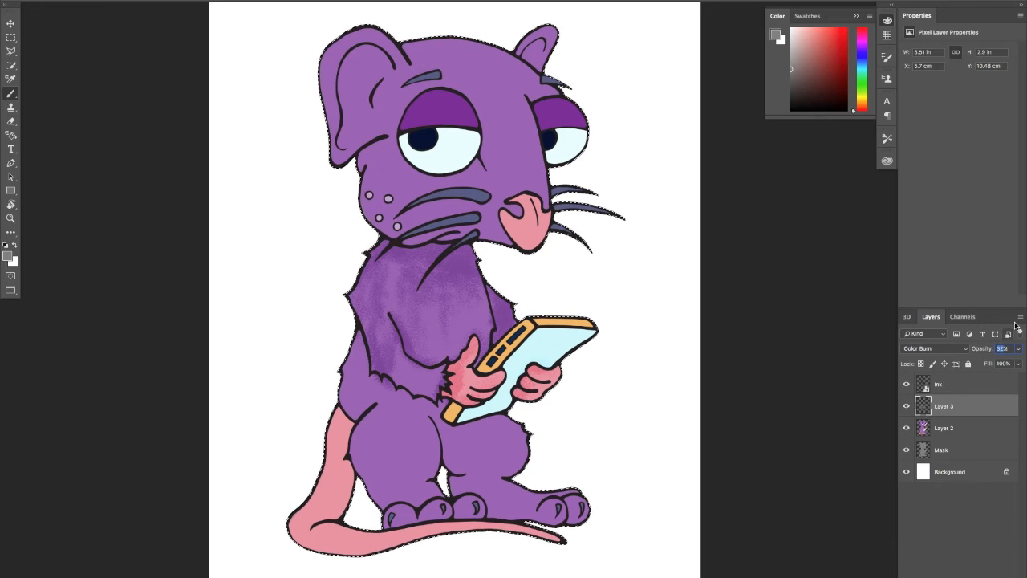
type("30")
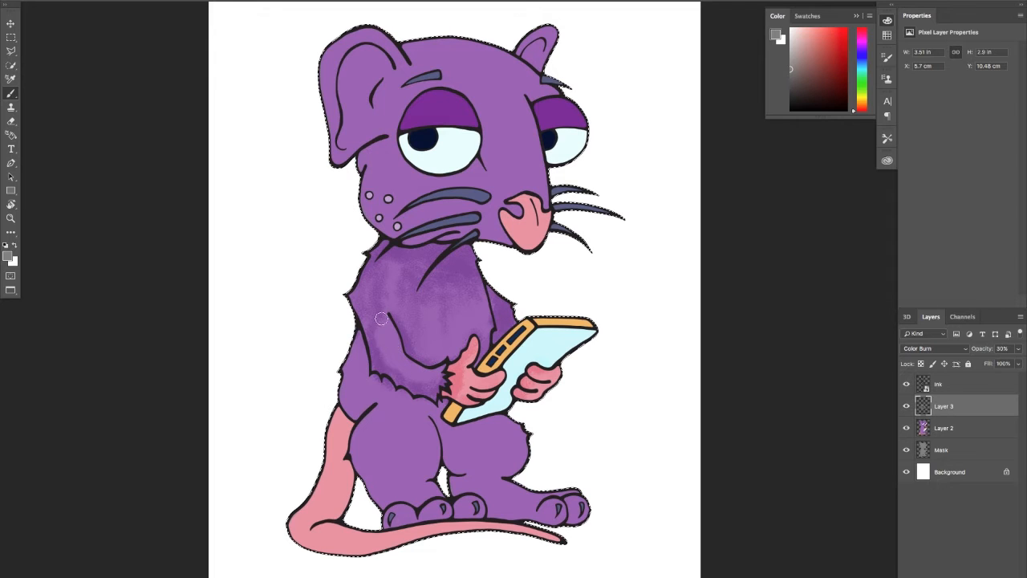
Brush textured grey shading along the forearm's underside, the lower back, both thighs, the feet and the pink tail
mouse_move(381, 319)
left_mouse_down()
mouse_move(384, 370)
mouse_move(256, 417)
mouse_move(306, 380)
mouse_move(358, 388)
mouse_move(352, 337)
mouse_move(363, 411)
mouse_move(351, 359)
mouse_move(369, 383)
left_mouse_up()
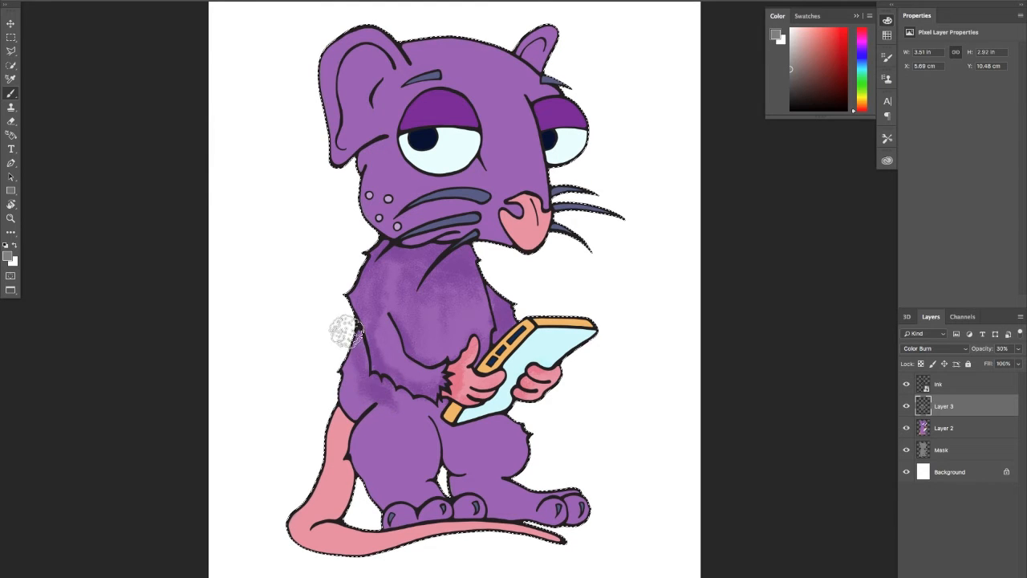
mouse_move(345, 329)
left_mouse_down()
mouse_move(359, 361)
mouse_move(339, 363)
mouse_move(376, 376)
mouse_move(360, 399)
mouse_move(359, 378)
mouse_move(383, 415)
mouse_move(385, 400)
mouse_move(403, 402)
mouse_move(394, 396)
mouse_move(397, 412)
mouse_move(428, 407)
mouse_move(430, 418)
mouse_move(438, 405)
mouse_move(433, 418)
mouse_move(398, 411)
mouse_move(421, 414)
mouse_move(440, 438)
mouse_move(464, 442)
mouse_move(440, 420)
mouse_move(449, 438)
mouse_move(504, 426)
mouse_move(457, 439)
mouse_move(444, 454)
mouse_move(440, 437)
mouse_move(445, 454)
mouse_move(458, 439)
mouse_move(421, 437)
mouse_move(384, 418)
mouse_move(403, 413)
mouse_move(361, 422)
mouse_move(371, 414)
mouse_move(429, 425)
mouse_move(432, 444)
mouse_move(399, 417)
mouse_move(377, 426)
mouse_move(399, 440)
mouse_move(416, 427)
mouse_move(426, 444)
mouse_move(425, 462)
mouse_move(407, 425)
mouse_move(418, 467)
mouse_move(409, 423)
mouse_move(385, 429)
mouse_move(423, 484)
mouse_move(410, 500)
mouse_move(369, 428)
mouse_move(376, 486)
mouse_move(379, 417)
mouse_move(377, 495)
mouse_move(373, 422)
mouse_move(390, 508)
mouse_move(409, 504)
mouse_move(473, 437)
mouse_move(482, 479)
left_mouse_up()
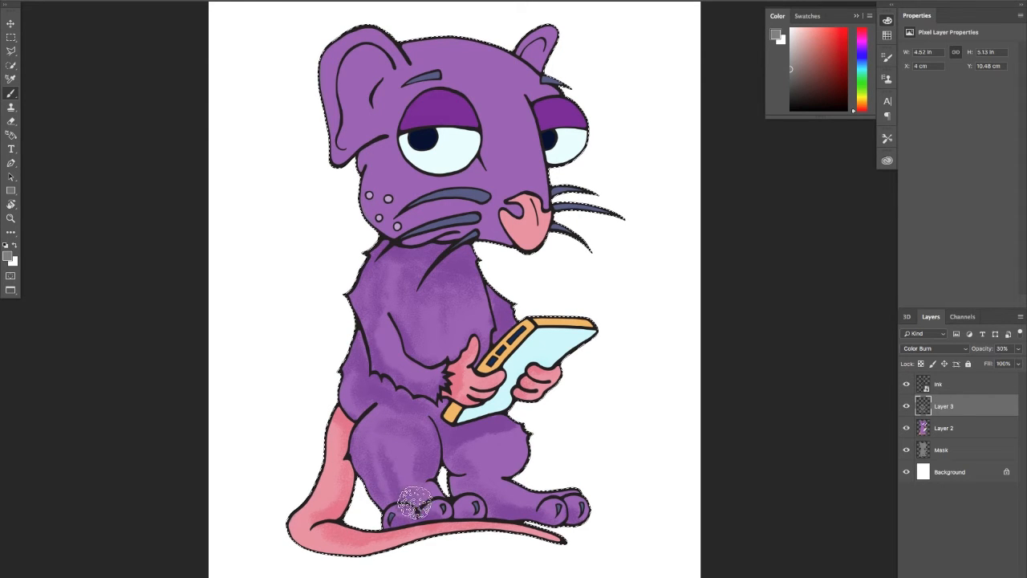
mouse_move(493, 467)
left_mouse_down()
mouse_move(509, 433)
mouse_move(499, 484)
mouse_move(506, 447)
mouse_move(504, 474)
mouse_move(519, 466)
mouse_move(488, 464)
mouse_move(521, 454)
mouse_move(527, 434)
mouse_move(501, 430)
mouse_move(526, 433)
left_mouse_up()
Shade the tablet's screen and the near hand, and deepen the near arm's inner crease and outer edge
mouse_move(489, 399)
left_mouse_down()
mouse_move(471, 416)
mouse_move(497, 410)
mouse_move(486, 408)
mouse_move(497, 386)
mouse_move(535, 359)
mouse_move(505, 354)
mouse_move(494, 365)
mouse_move(573, 334)
mouse_move(556, 362)
left_mouse_up()
mouse_move(475, 375)
left_mouse_down()
mouse_move(475, 347)
mouse_move(467, 382)
mouse_move(422, 381)
left_mouse_up()
left_click_drag(385, 321, 398, 344)
left_click_drag(361, 282, 355, 352)
Shade the rat's ears, cheek, forehead, muzzle and nose, and touch up the thighs beneath the tablet
mouse_move(364, 131)
left_mouse_down()
mouse_move(339, 147)
mouse_move(374, 138)
mouse_move(362, 122)
mouse_move(387, 142)
mouse_move(403, 118)
mouse_move(367, 82)
mouse_move(389, 97)
mouse_move(335, 87)
mouse_move(380, 94)
left_mouse_up()
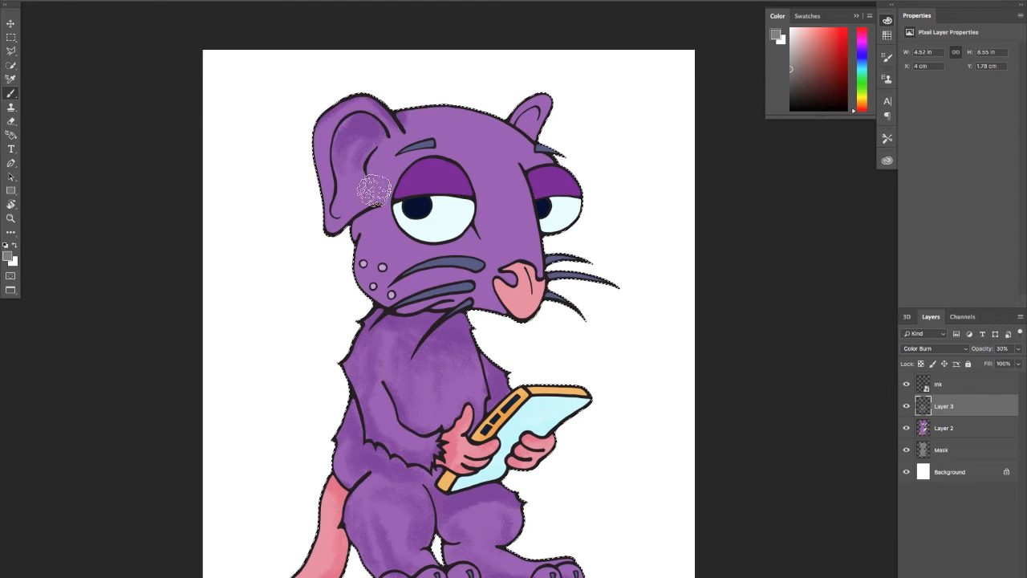
mouse_move(373, 191)
left_mouse_down()
mouse_move(322, 243)
mouse_move(374, 215)
mouse_move(379, 304)
mouse_move(375, 216)
mouse_move(361, 255)
mouse_move(351, 245)
mouse_move(370, 234)
mouse_move(361, 262)
mouse_move(370, 242)
mouse_move(369, 318)
mouse_move(369, 235)
mouse_move(377, 295)
mouse_move(383, 239)
mouse_move(386, 277)
mouse_move(411, 255)
mouse_move(443, 252)
left_mouse_up()
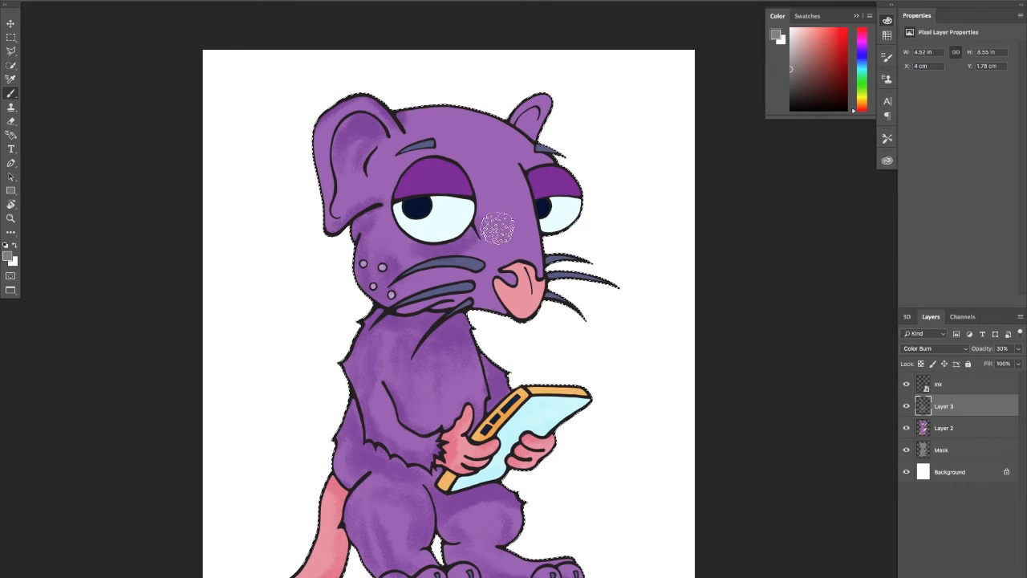
mouse_move(490, 187)
left_mouse_down()
mouse_move(472, 232)
mouse_move(509, 182)
mouse_move(485, 163)
mouse_move(471, 176)
mouse_move(505, 166)
mouse_move(470, 194)
mouse_move(469, 161)
mouse_move(468, 170)
mouse_move(495, 158)
mouse_move(499, 180)
mouse_move(474, 232)
mouse_move(510, 203)
mouse_move(502, 242)
mouse_move(513, 225)
mouse_move(496, 262)
mouse_move(527, 251)
mouse_move(474, 248)
mouse_move(493, 270)
mouse_move(488, 317)
mouse_move(457, 307)
mouse_move(505, 323)
mouse_move(428, 317)
mouse_move(485, 305)
mouse_move(430, 305)
mouse_move(456, 298)
mouse_move(391, 302)
mouse_move(470, 279)
mouse_move(394, 291)
mouse_move(467, 280)
mouse_move(409, 289)
mouse_move(418, 296)
mouse_move(400, 313)
mouse_move(499, 308)
mouse_move(509, 330)
mouse_move(448, 294)
mouse_move(409, 312)
mouse_move(337, 240)
mouse_move(351, 234)
mouse_move(353, 295)
mouse_move(348, 205)
mouse_move(365, 225)
mouse_move(343, 243)
mouse_move(330, 231)
mouse_move(295, 152)
mouse_move(352, 145)
mouse_move(334, 209)
mouse_move(353, 189)
mouse_move(344, 151)
mouse_move(348, 191)
mouse_move(399, 177)
mouse_move(370, 152)
mouse_move(543, 154)
mouse_move(465, 100)
mouse_move(496, 130)
mouse_move(435, 139)
mouse_move(506, 136)
mouse_move(439, 141)
mouse_move(516, 152)
mouse_move(556, 103)
mouse_move(573, 107)
mouse_move(569, 126)
mouse_move(543, 122)
mouse_move(537, 86)
mouse_move(523, 98)
mouse_move(550, 137)
mouse_move(526, 118)
left_mouse_up()
mouse_move(552, 303)
left_mouse_down()
mouse_move(522, 340)
mouse_move(523, 305)
mouse_move(558, 315)
mouse_move(501, 309)
mouse_move(520, 303)
mouse_move(511, 291)
mouse_move(517, 312)
mouse_move(539, 321)
mouse_move(493, 353)
mouse_move(553, 338)
mouse_move(511, 314)
mouse_move(531, 301)
mouse_move(527, 281)
mouse_move(503, 292)
mouse_move(519, 244)
mouse_move(491, 156)
mouse_move(503, 231)
mouse_move(536, 258)
mouse_move(542, 229)
mouse_move(535, 249)
mouse_move(520, 249)
mouse_move(540, 267)
left_mouse_up()
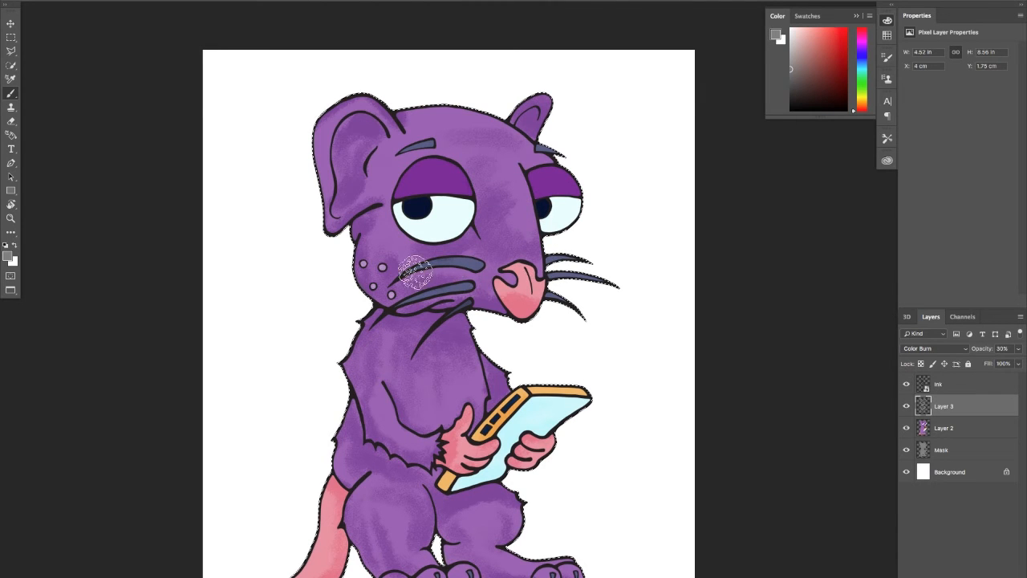
scroll(361, 345, "down", 5)
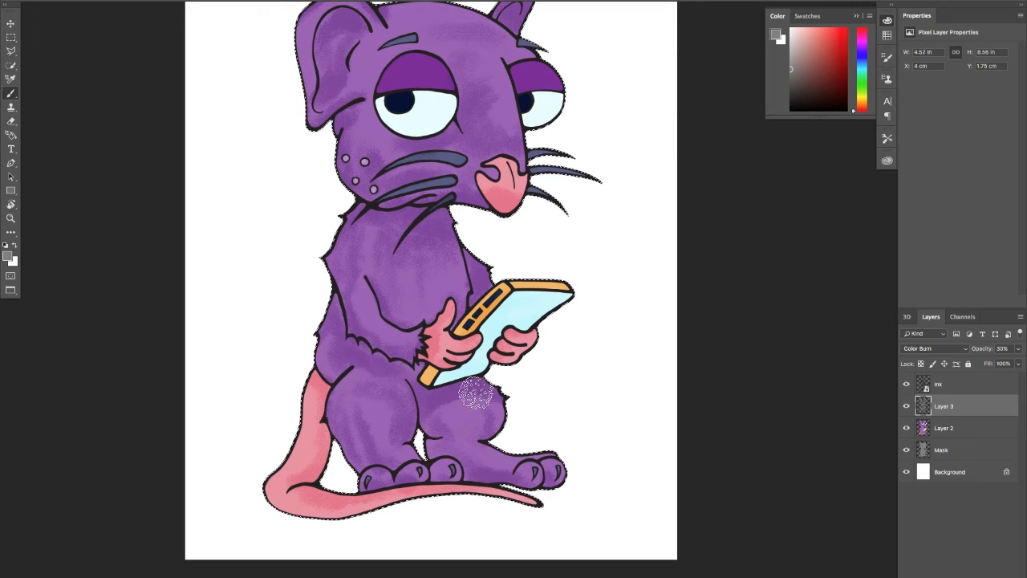
mouse_move(475, 393)
left_mouse_down()
mouse_move(431, 425)
mouse_move(458, 429)
mouse_move(371, 361)
mouse_move(329, 369)
mouse_move(369, 428)
left_mouse_up()
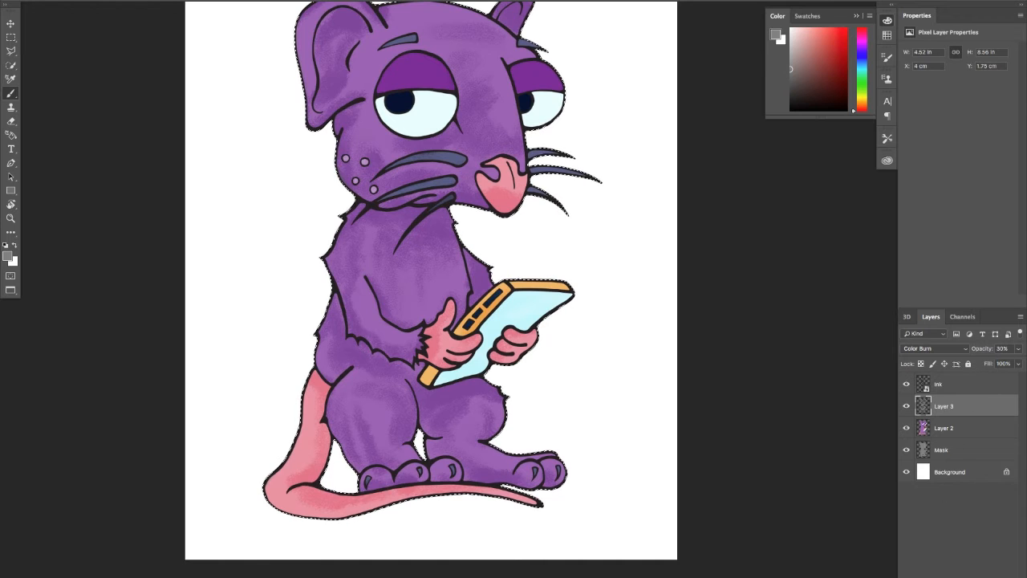
Add a new layer above Layer 3 at 30% opacity and set its blending mode to Color Burn
left_click(970, 574)
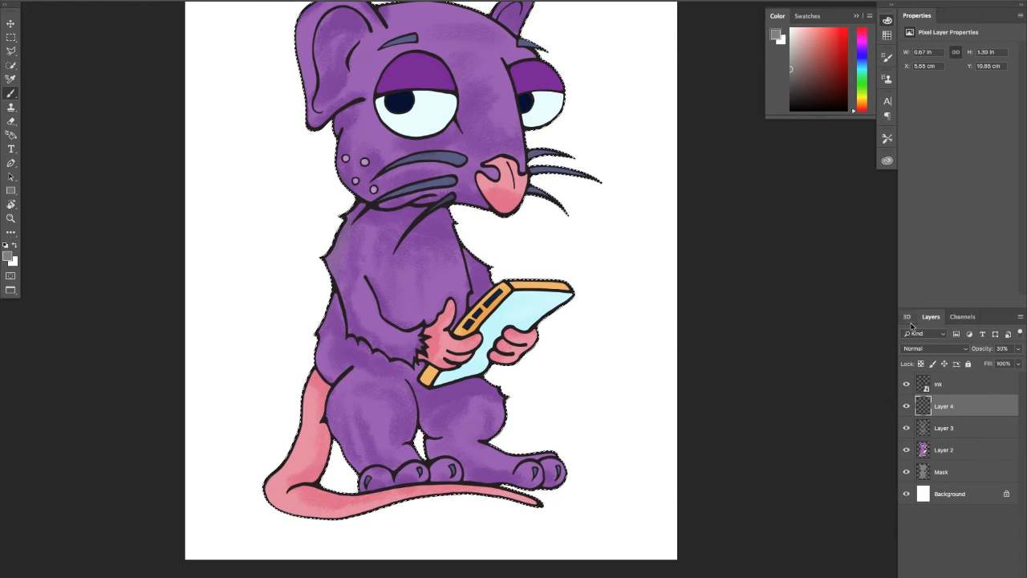
left_click(939, 349)
left_click(937, 388)
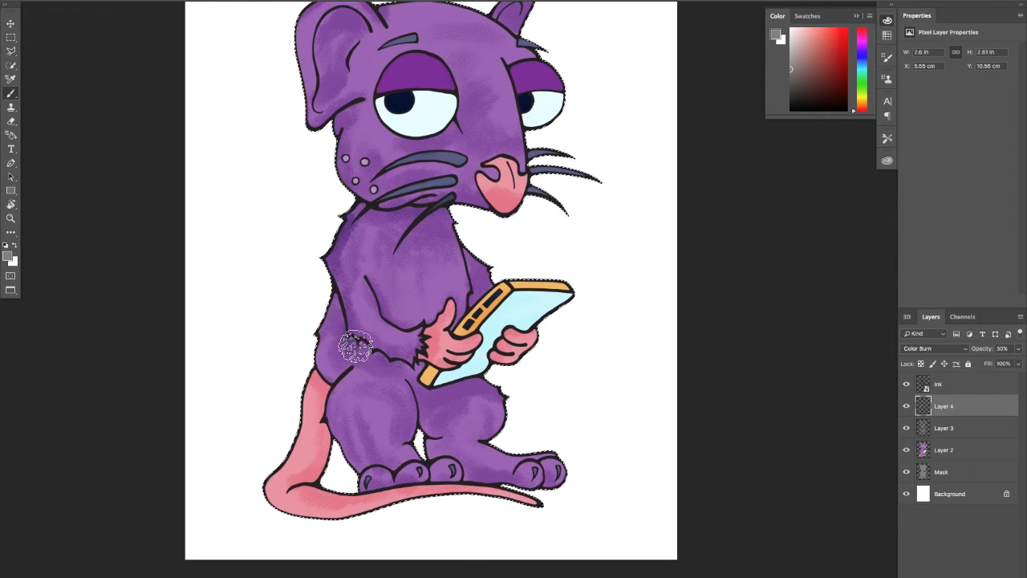
Brush a second, darker shadow pass beneath the forearm fur, under the tablet, on the far arm and below the near ear
left_click_drag(391, 369, 362, 345)
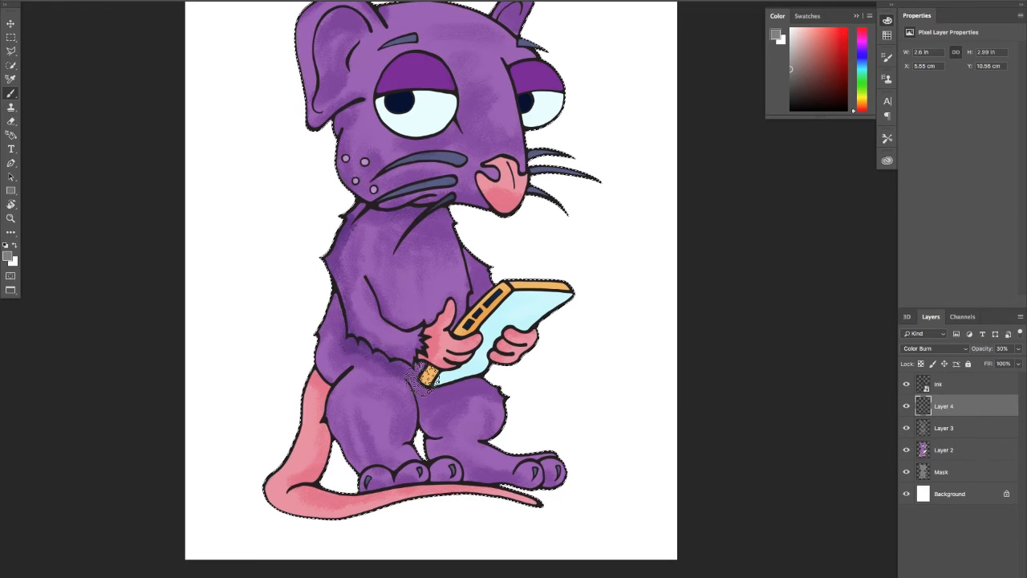
left_click_drag(420, 379, 418, 358)
mouse_move(500, 385)
left_mouse_down()
mouse_move(437, 383)
mouse_move(446, 380)
left_mouse_up()
mouse_move(483, 271)
left_mouse_down()
mouse_move(471, 297)
mouse_move(467, 283)
mouse_move(477, 295)
mouse_move(484, 279)
mouse_move(467, 265)
mouse_move(451, 187)
mouse_move(451, 216)
mouse_move(437, 211)
mouse_move(489, 226)
mouse_move(435, 197)
mouse_move(491, 211)
mouse_move(397, 211)
mouse_move(354, 191)
mouse_move(345, 142)
mouse_move(325, 151)
mouse_move(364, 107)
left_mouse_up()
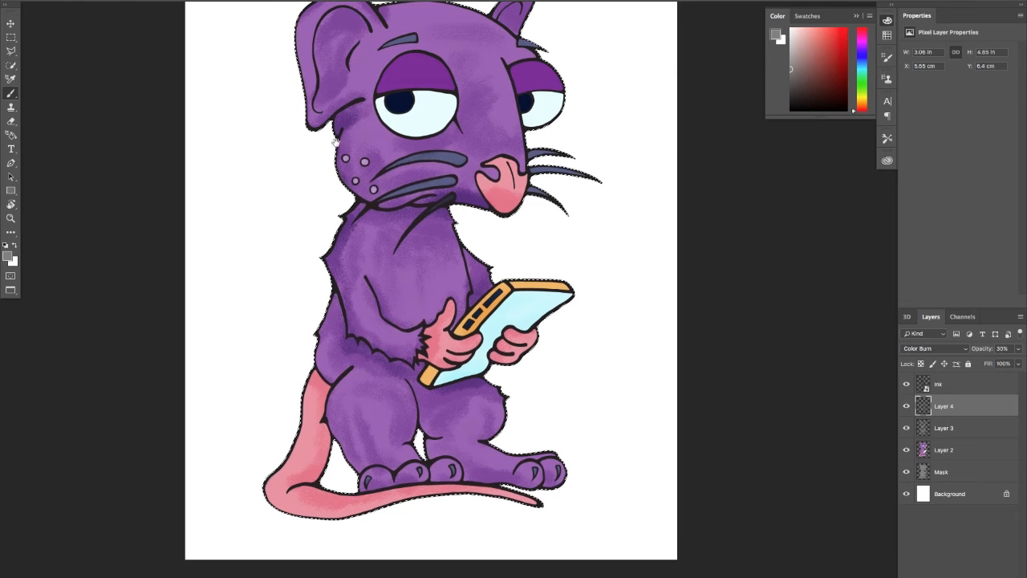
Deepen the shadows inside the near ear and around the base of the far ear
scroll(312, 180, "up", 5)
mouse_move(386, 191)
left_mouse_down()
mouse_move(329, 176)
mouse_move(371, 182)
mouse_move(358, 237)
mouse_move(351, 215)
mouse_move(329, 213)
mouse_move(366, 199)
mouse_move(332, 197)
left_mouse_up()
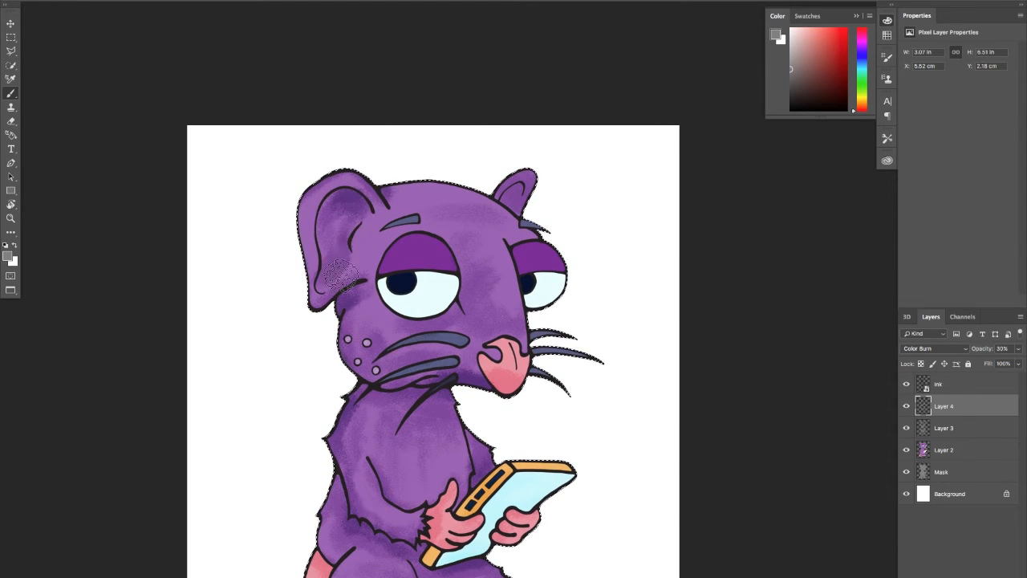
left_click_drag(341, 276, 336, 273)
left_click_drag(513, 227, 509, 229)
mouse_move(481, 194)
left_mouse_down()
mouse_move(515, 210)
mouse_move(527, 203)
left_mouse_up()
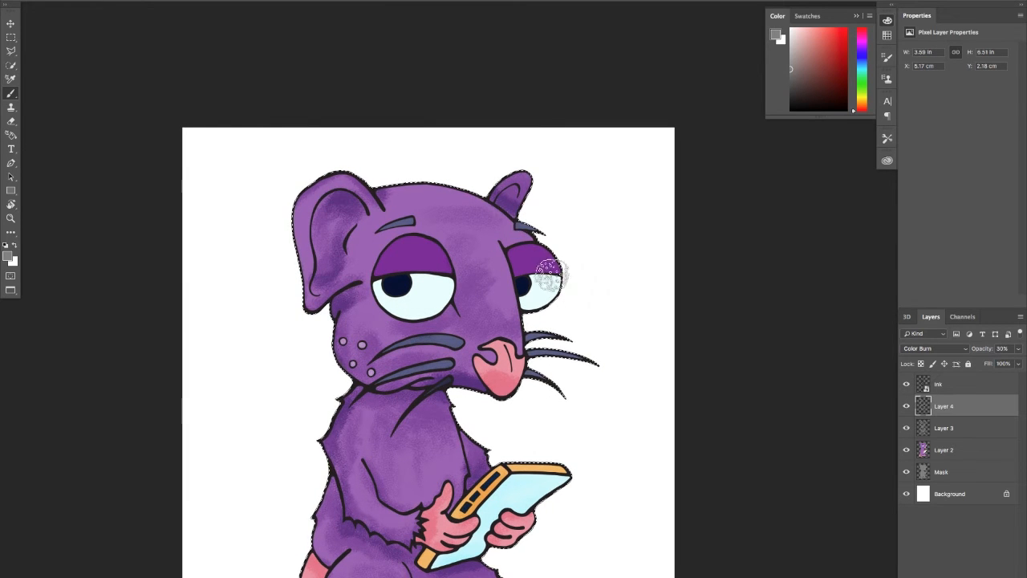
Darken both eyelids and the outer edge of the cheek below the near ear
mouse_move(429, 255)
left_mouse_down()
mouse_move(414, 242)
mouse_move(440, 265)
left_mouse_up()
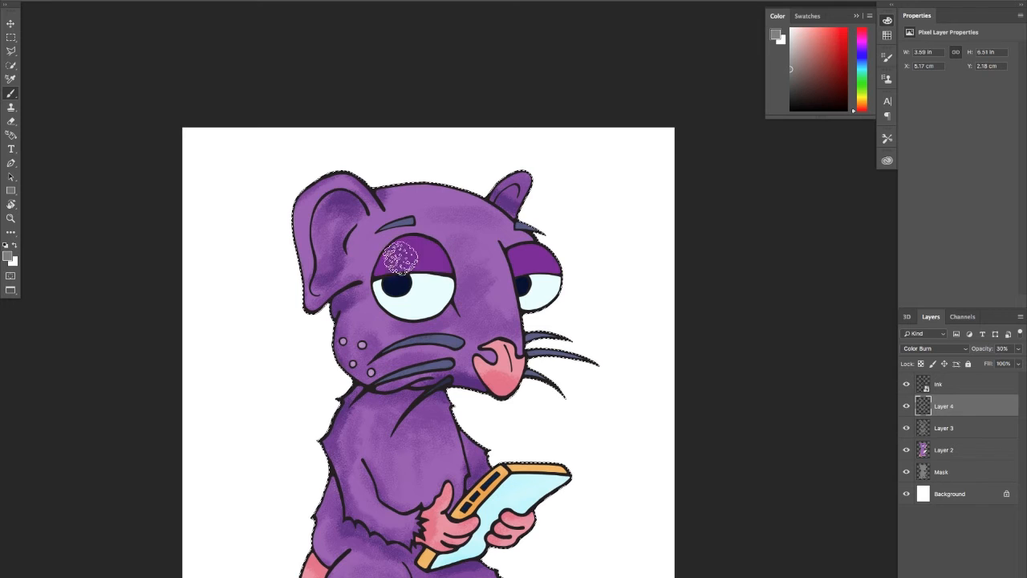
mouse_move(549, 258)
left_mouse_down()
mouse_move(522, 249)
mouse_move(561, 267)
mouse_move(506, 259)
mouse_move(516, 278)
mouse_move(544, 273)
left_mouse_up()
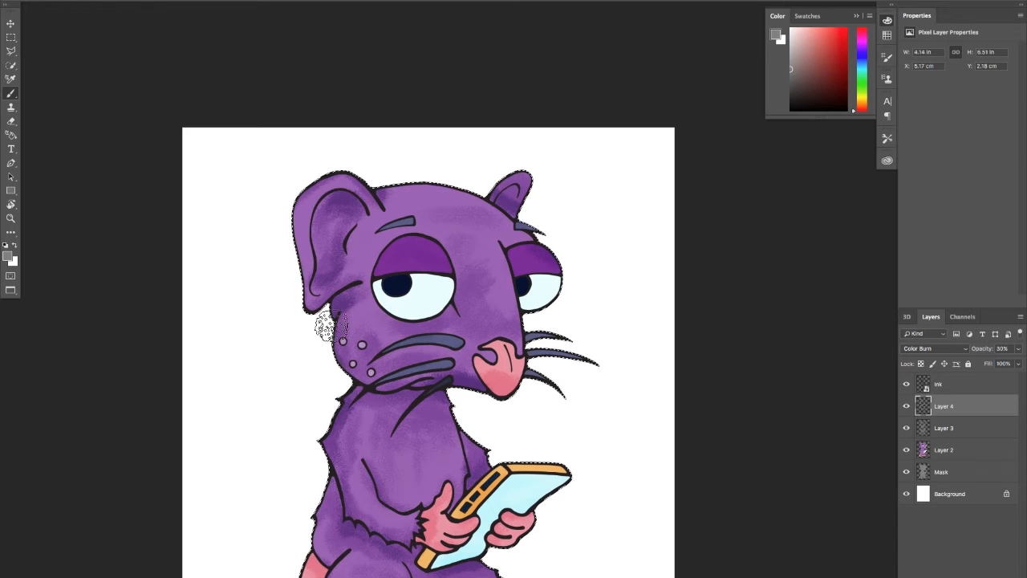
left_click_drag(325, 326, 342, 375)
scroll(363, 440, "down", 5)
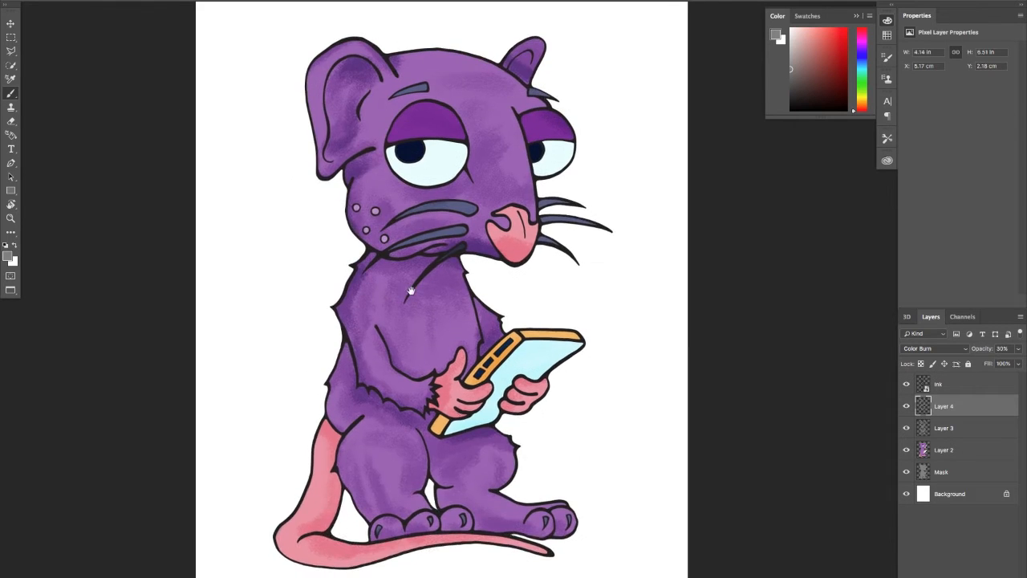
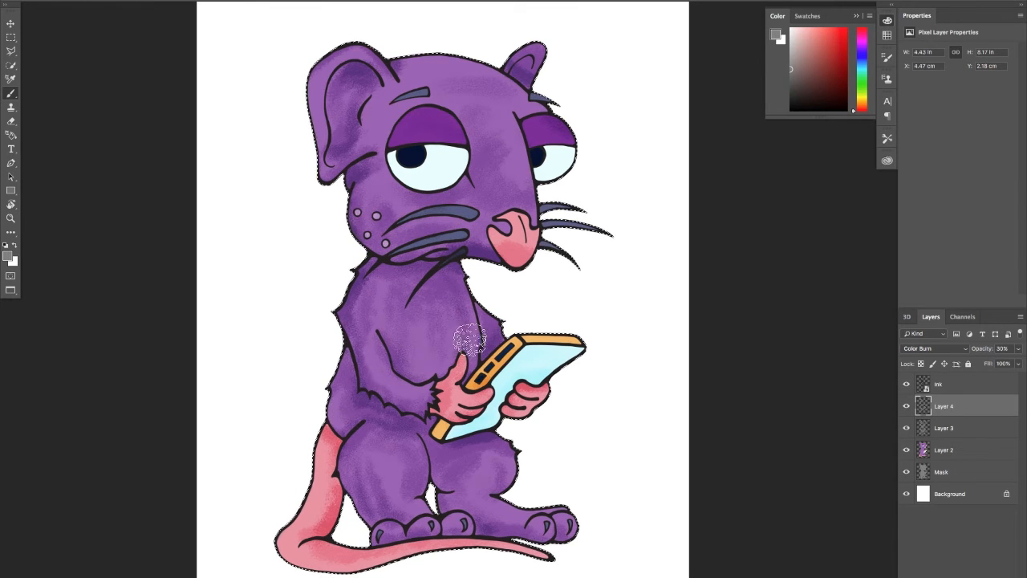
Brush darker shading around the near eyebrow, beside the near ear's inner edge and down the cheek on Layer 4
scroll(487, 202, "up", 3)
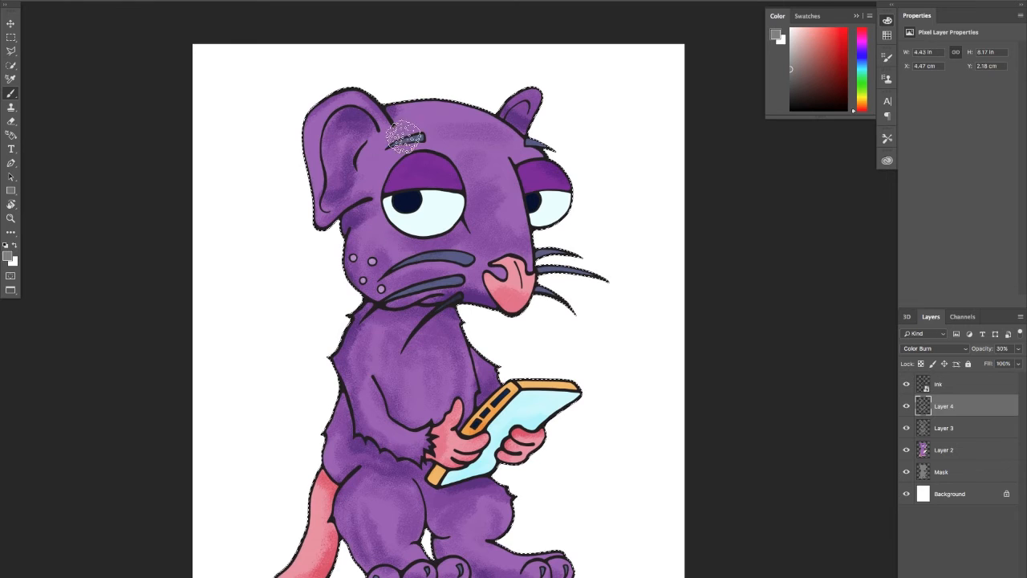
mouse_move(406, 142)
left_mouse_down()
mouse_move(375, 152)
mouse_move(366, 183)
mouse_move(394, 120)
left_mouse_up()
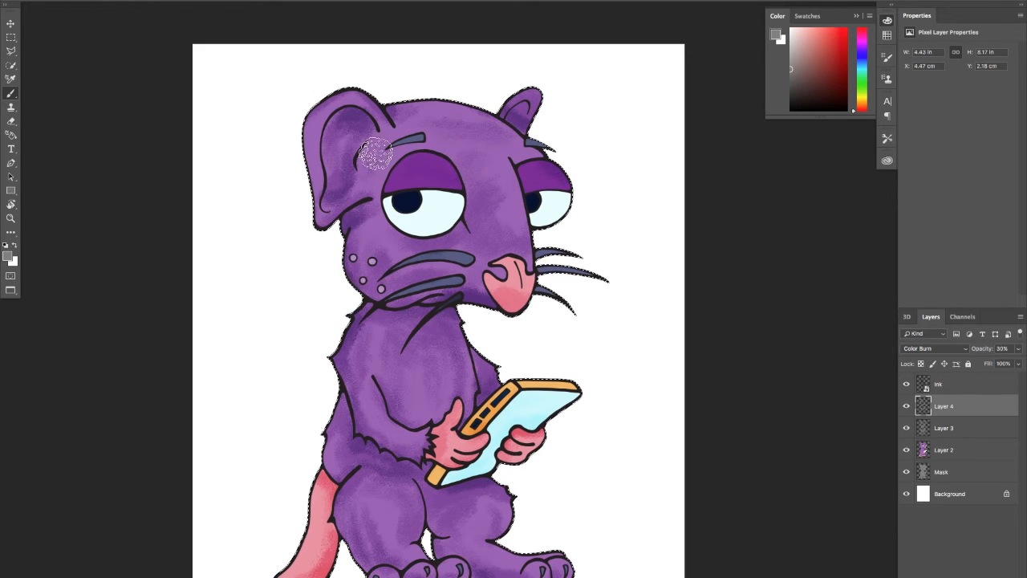
mouse_move(369, 169)
left_mouse_down()
mouse_move(376, 166)
mouse_move(394, 241)
mouse_move(392, 167)
mouse_move(397, 248)
mouse_move(372, 235)
mouse_move(410, 262)
left_mouse_up()
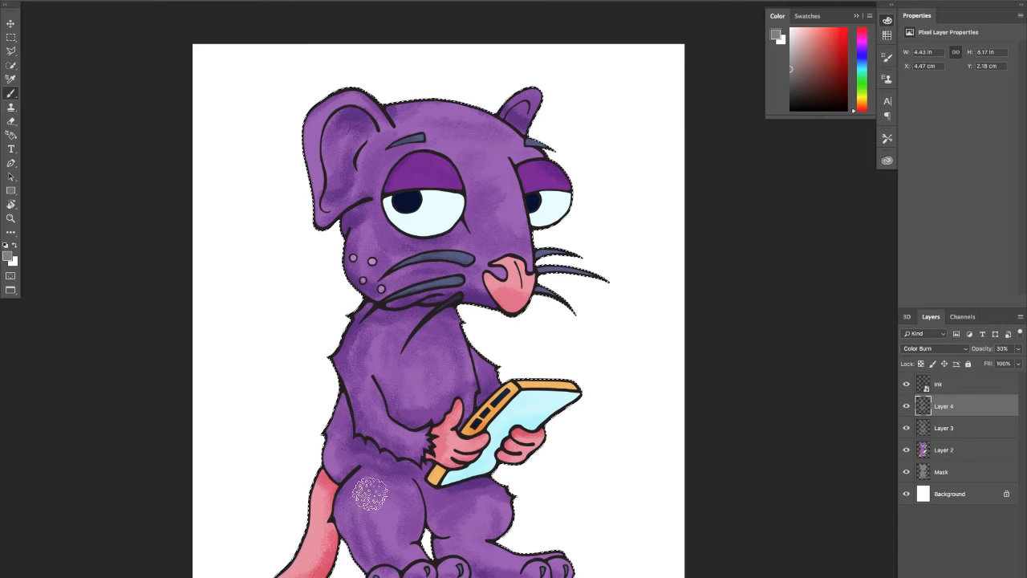
Deepen the shadows on the legs and around the toes where they meet the tail
scroll(332, 434, "down", 3)
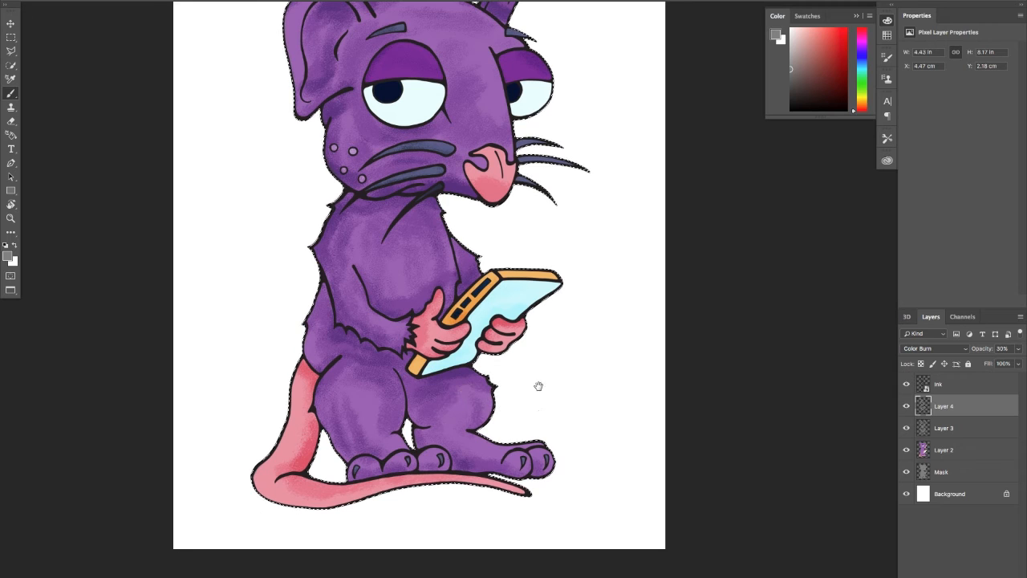
left_click_drag(538, 386, 540, 384)
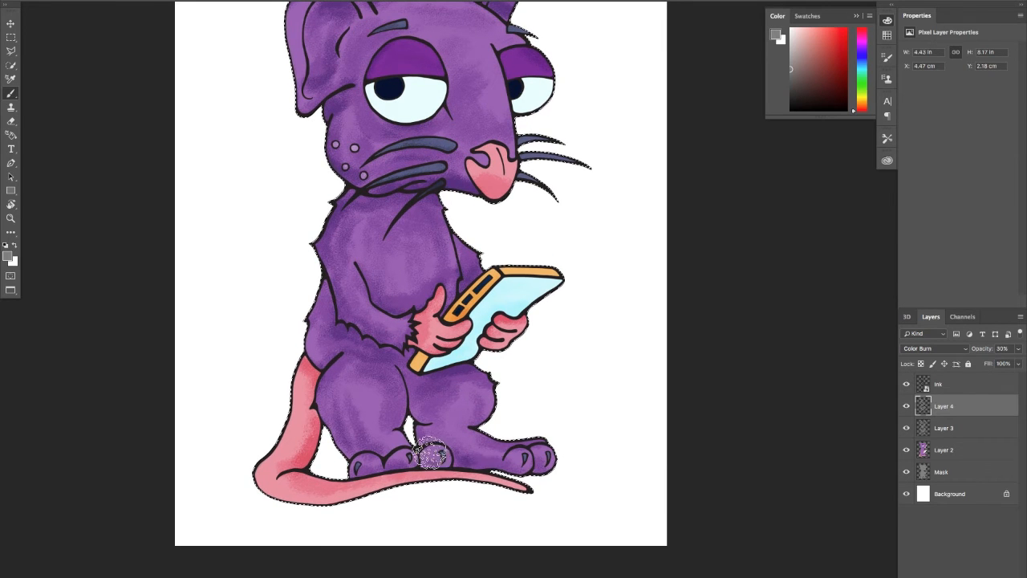
mouse_move(431, 456)
left_mouse_down()
mouse_move(537, 468)
mouse_move(507, 492)
left_mouse_up()
scroll(284, 511, "up", 3)
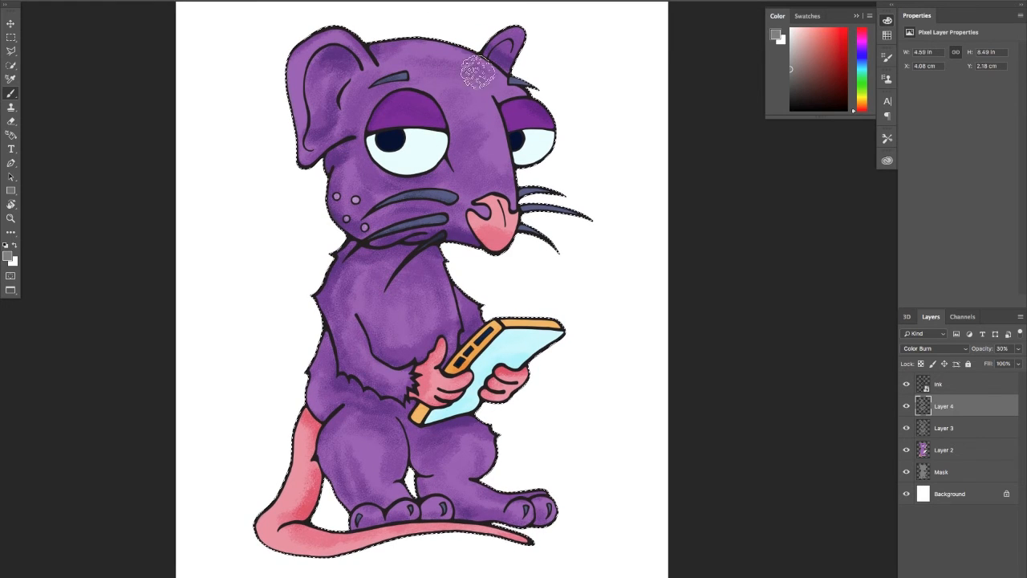
Build up the shadows on the near side of the head, the cheek, the muzzle and the far thigh
scroll(401, 128, "up", 2)
mouse_move(303, 205)
left_mouse_down()
mouse_move(289, 199)
mouse_move(354, 183)
mouse_move(313, 200)
mouse_move(321, 222)
mouse_move(339, 199)
mouse_move(314, 268)
mouse_move(350, 185)
mouse_move(302, 236)
left_mouse_up()
mouse_move(380, 216)
left_mouse_down()
mouse_move(385, 226)
mouse_move(410, 220)
left_mouse_up()
mouse_move(509, 207)
left_mouse_down()
mouse_move(495, 156)
mouse_move(499, 163)
mouse_move(526, 132)
mouse_move(361, 143)
mouse_move(424, 142)
mouse_move(382, 134)
mouse_move(435, 152)
mouse_move(446, 196)
mouse_move(432, 226)
mouse_move(432, 292)
mouse_move(356, 289)
mouse_move(441, 352)
mouse_move(448, 332)
mouse_move(458, 350)
mouse_move(466, 343)
mouse_move(453, 311)
mouse_move(463, 357)
mouse_move(481, 366)
mouse_move(321, 392)
mouse_move(353, 368)
mouse_move(366, 400)
mouse_move(325, 358)
mouse_move(322, 370)
mouse_move(325, 304)
mouse_move(336, 407)
mouse_move(369, 437)
mouse_move(353, 413)
mouse_move(358, 424)
mouse_move(395, 417)
mouse_move(380, 476)
mouse_move(386, 386)
mouse_move(406, 380)
mouse_move(410, 417)
mouse_move(389, 396)
mouse_move(408, 412)
mouse_move(413, 441)
mouse_move(410, 413)
mouse_move(432, 421)
mouse_move(418, 451)
mouse_move(425, 434)
mouse_move(434, 439)
mouse_move(415, 458)
mouse_move(445, 452)
left_mouse_up()
key("space")
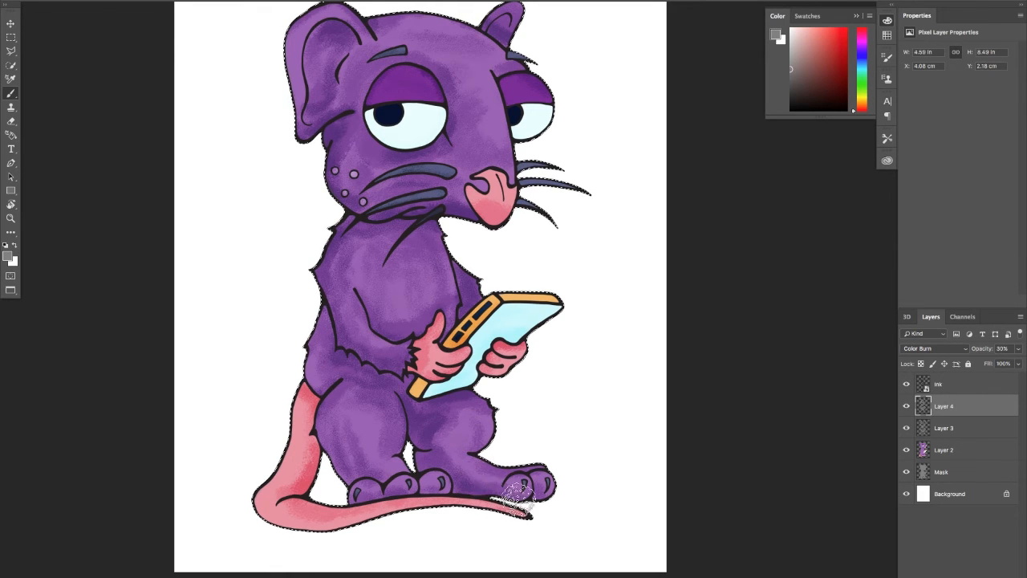
Darken the toes of the far foot and clear the selection around the rat
mouse_move(522, 487)
left_mouse_down()
mouse_move(540, 483)
mouse_move(431, 476)
mouse_move(542, 483)
left_mouse_up()
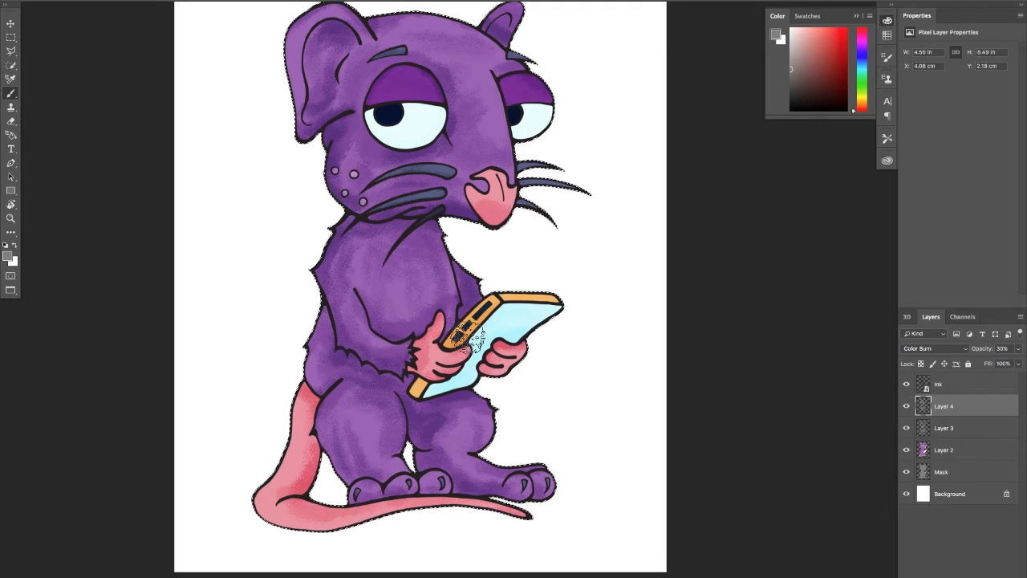
left_click_drag(537, 380, 525, 416)
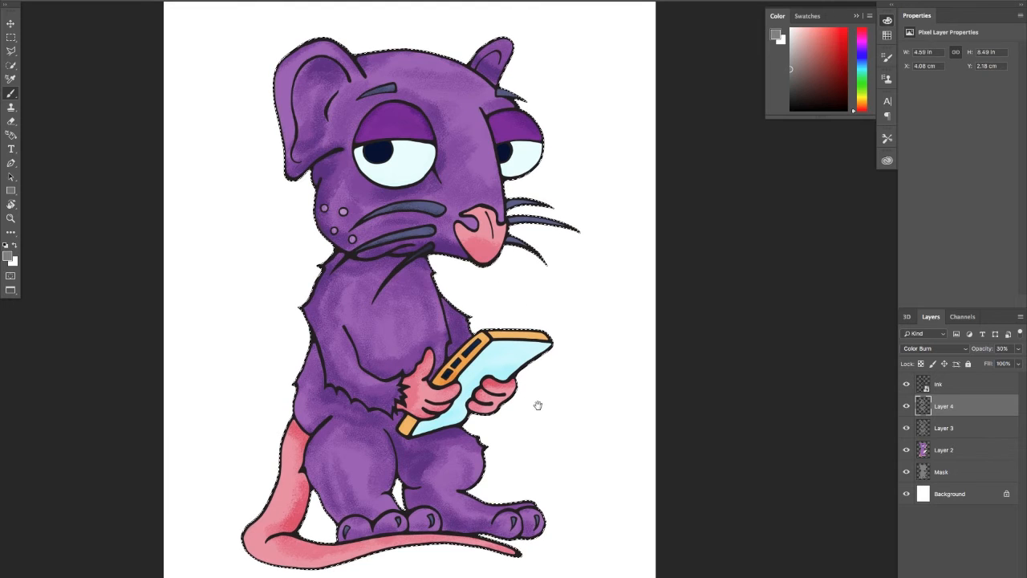
mouse_move(537, 406)
left_mouse_down()
mouse_move(530, 391)
mouse_move(559, 395)
left_mouse_up()
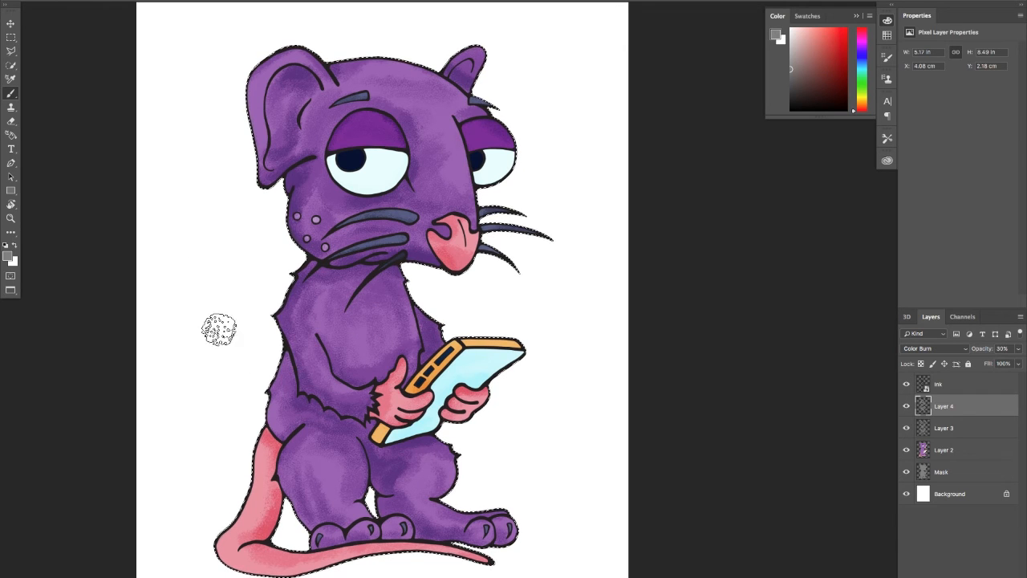
left_click_drag(332, 295, 370, 292)
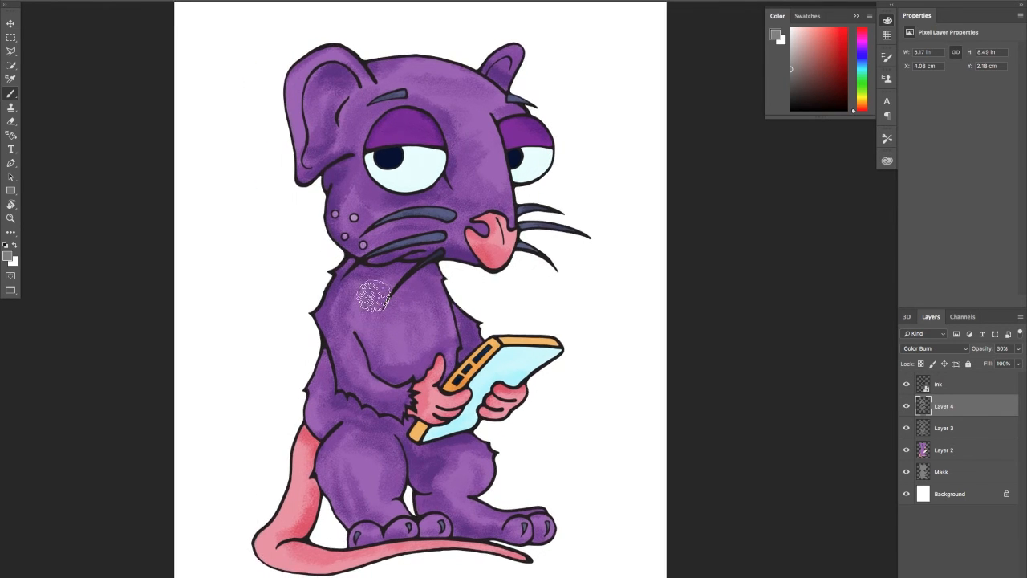
left_click_drag(561, 404, 479, 321)
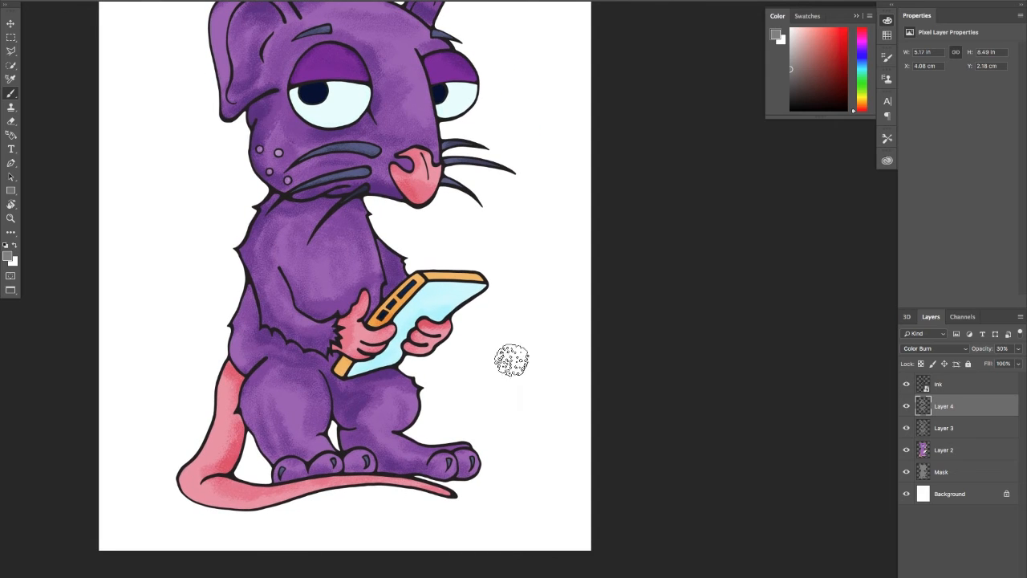
Add a new layer and place it between the Mask layer and the Background layer
left_click(988, 575)
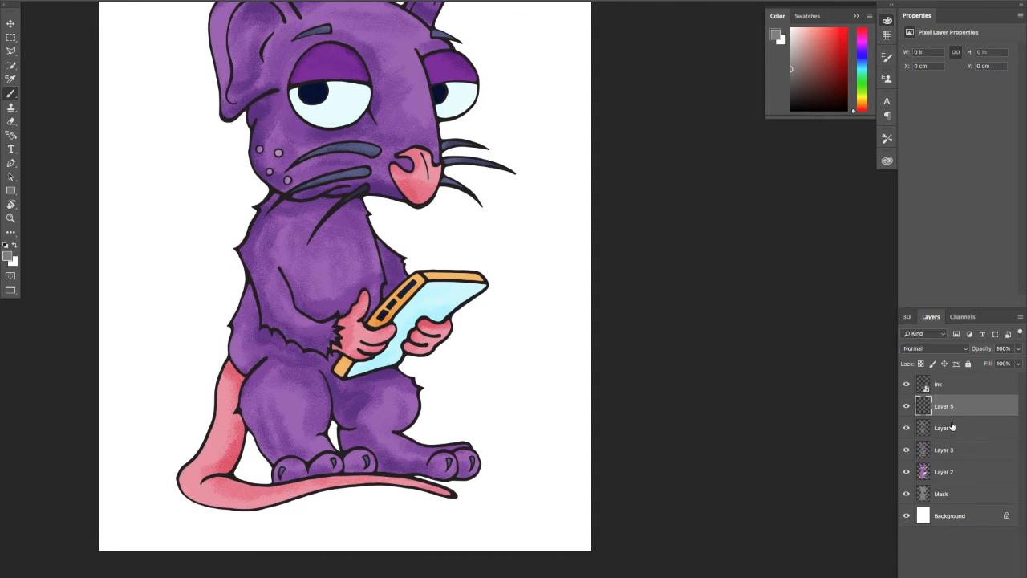
left_click_drag(958, 411, 943, 501)
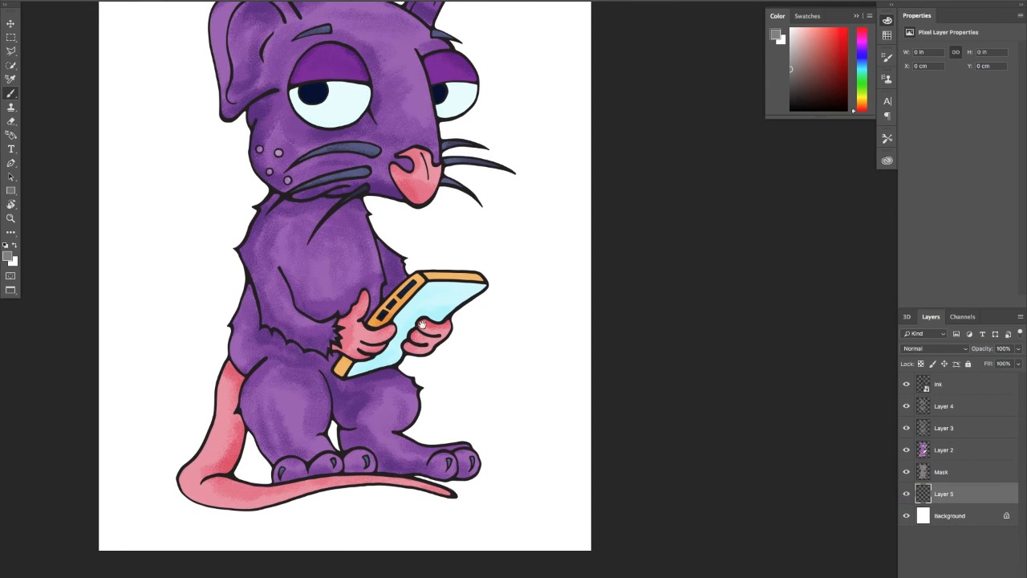
Examine the brushed shadow texture below the chin up close and review the whole rat
mouse_move(448, 305)
left_mouse_down()
mouse_move(449, 342)
mouse_move(454, 326)
mouse_move(435, 314)
mouse_move(442, 333)
left_mouse_up()
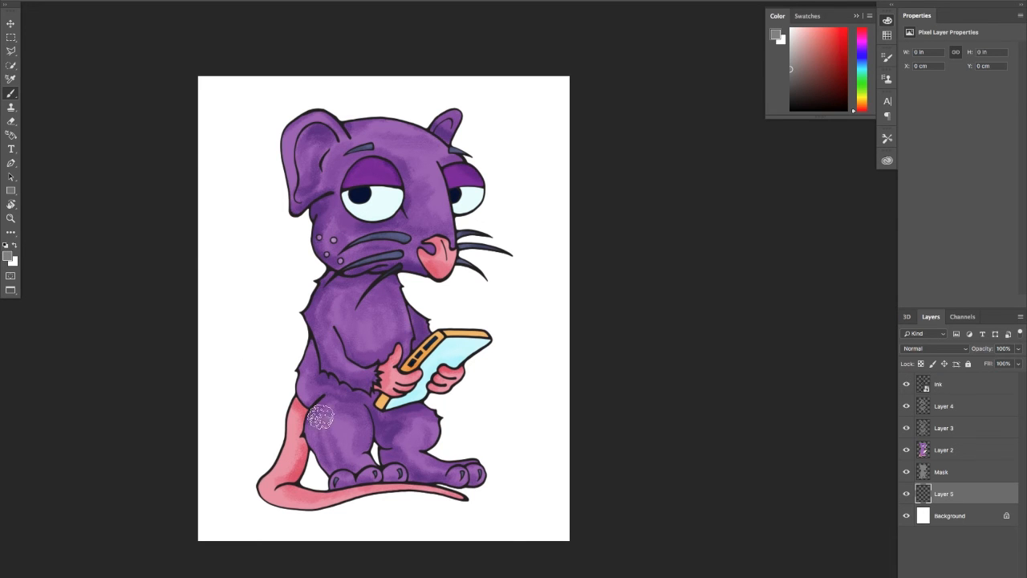
key("z")
left_click(383, 283)
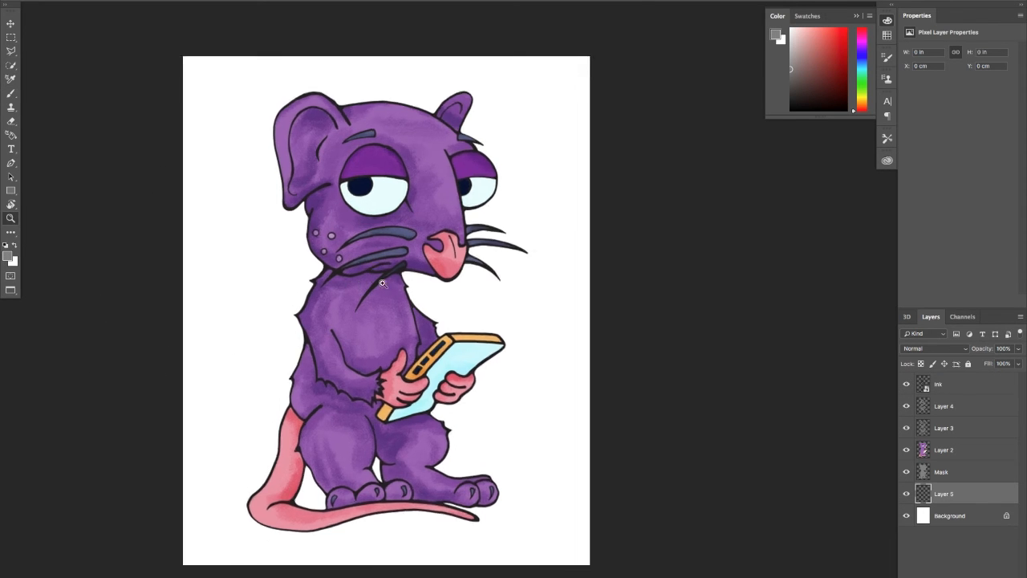
left_click_drag(382, 283, 360, 295)
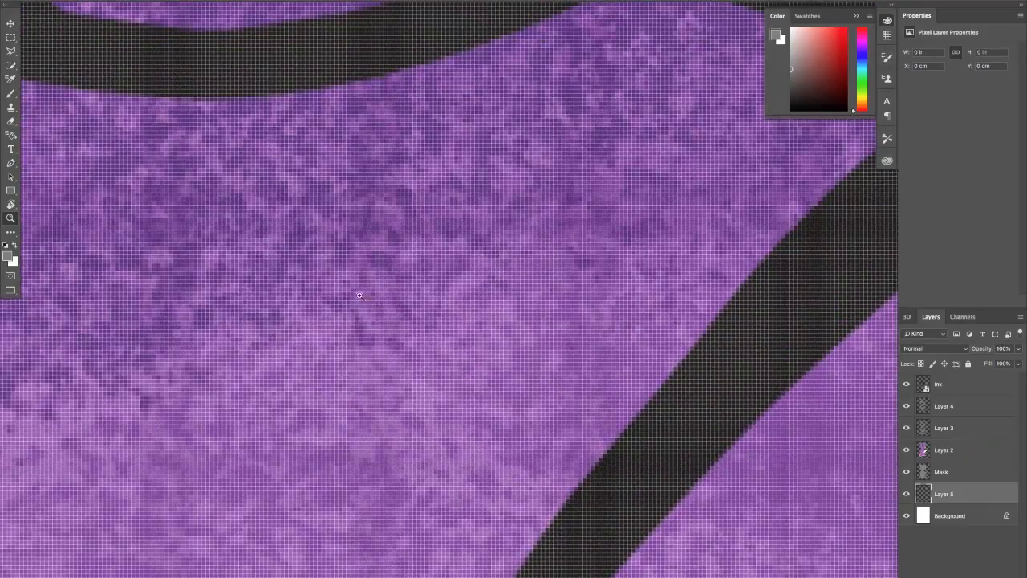
left_click_drag(446, 284, 327, 346)
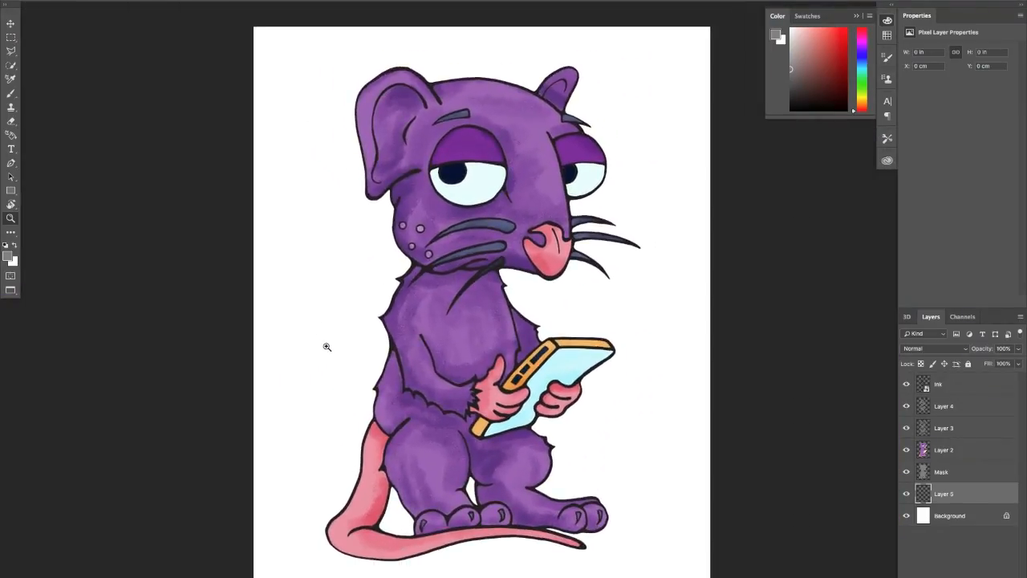
key("b")
left_click_drag(367, 308, 329, 311)
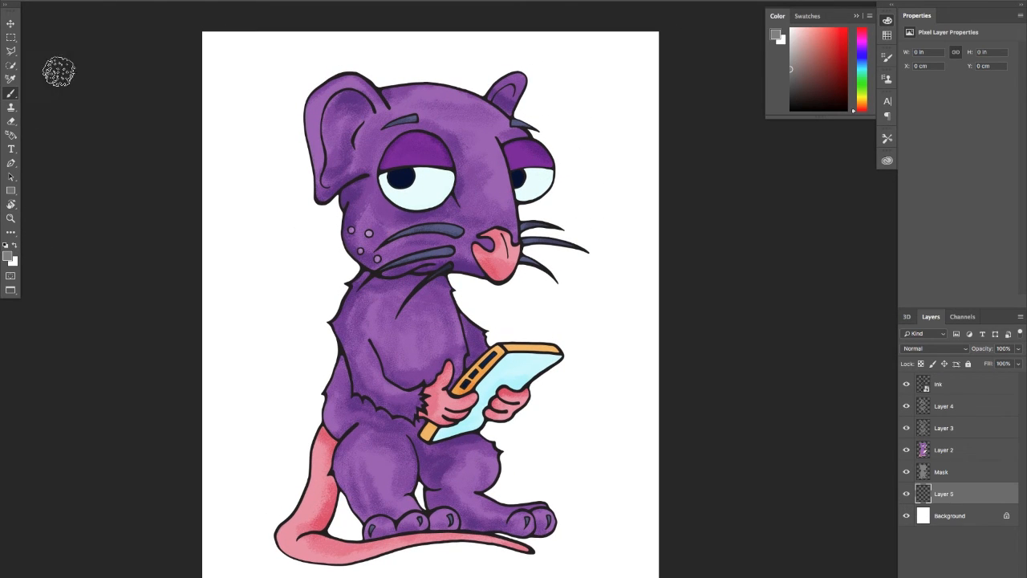
Choose the Gradient tool and set the foreground colour to dark navy, hex 06003e
left_click(11, 233)
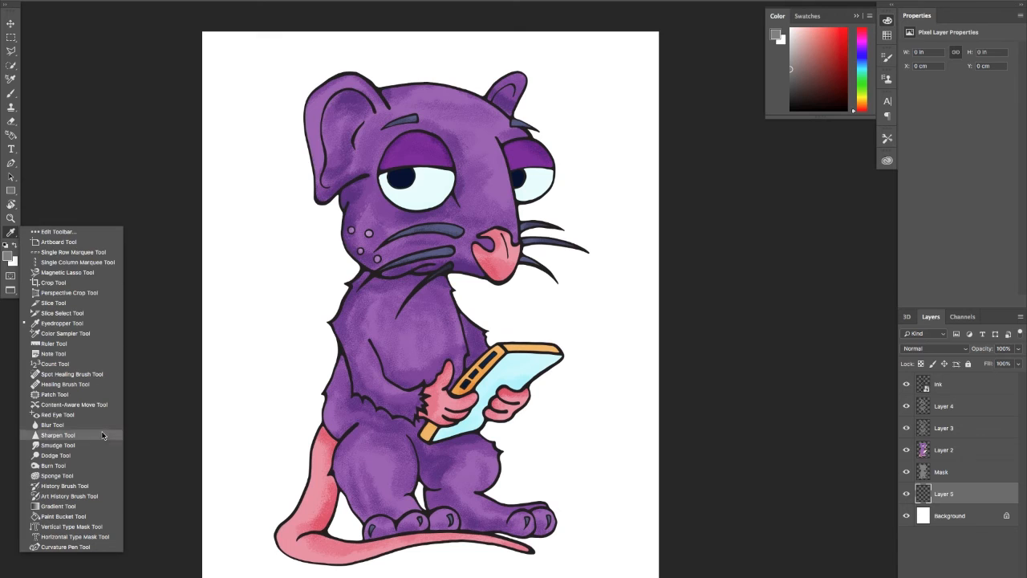
left_click(93, 505)
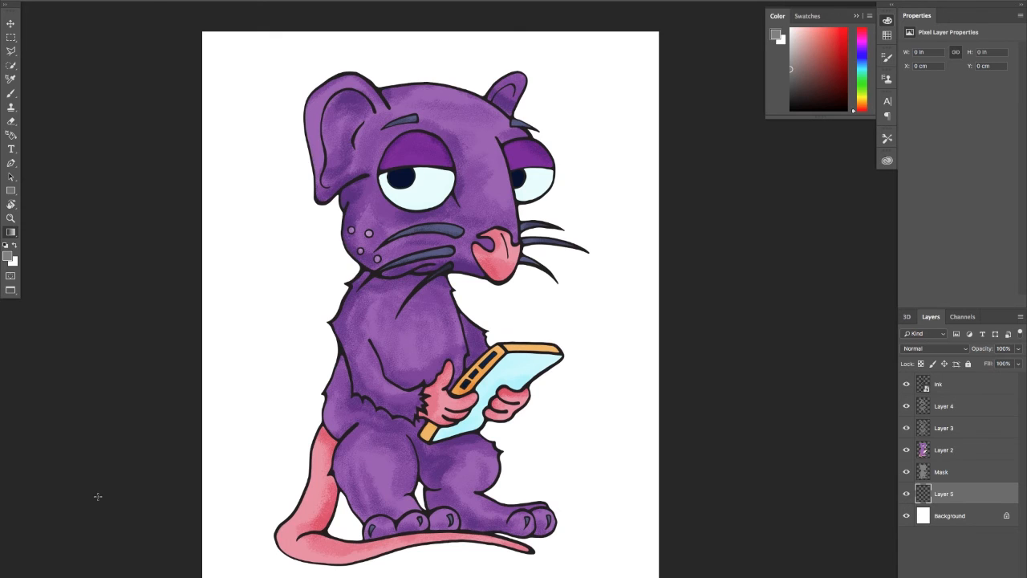
left_click(10, 258)
mouse_move(816, 371)
left_mouse_down()
mouse_move(800, 344)
mouse_move(798, 301)
left_mouse_up()
left_click_drag(823, 373, 831, 297)
mouse_move(794, 392)
left_mouse_down()
mouse_move(796, 304)
mouse_move(777, 288)
left_mouse_up()
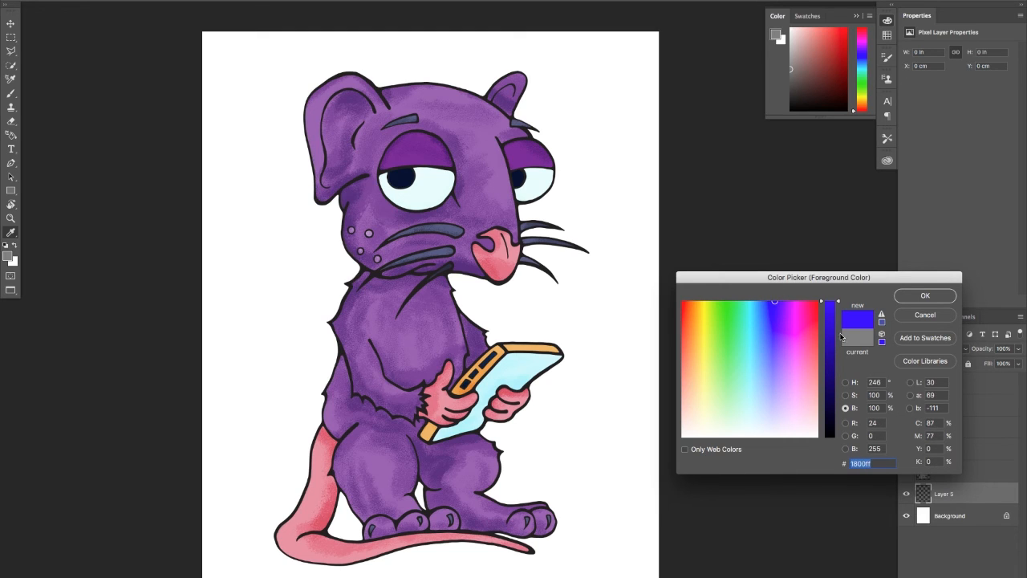
left_click_drag(840, 336, 828, 404)
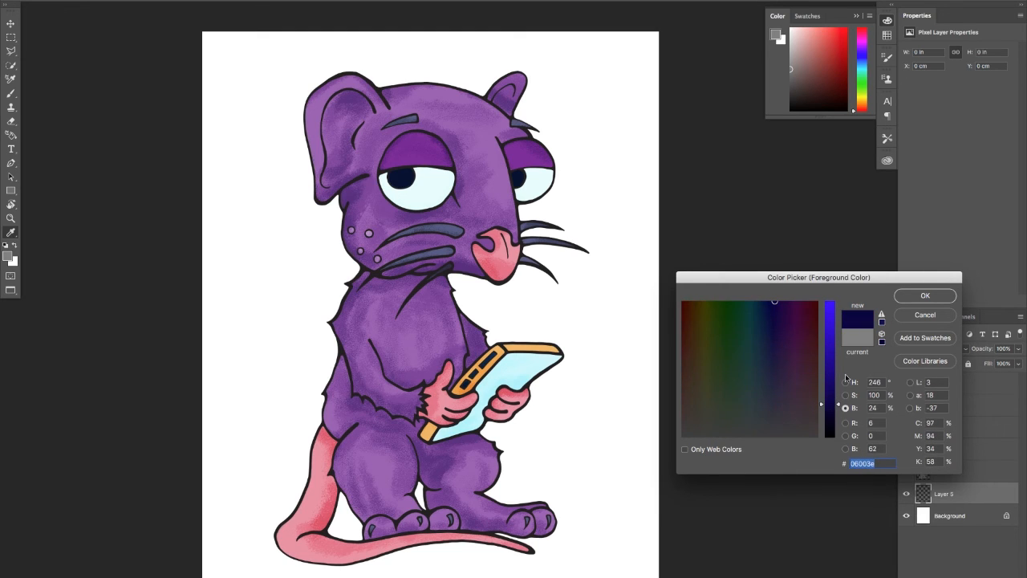
left_click(919, 295)
Set the background colour to bright yellow, hex fff70f
left_click(14, 262)
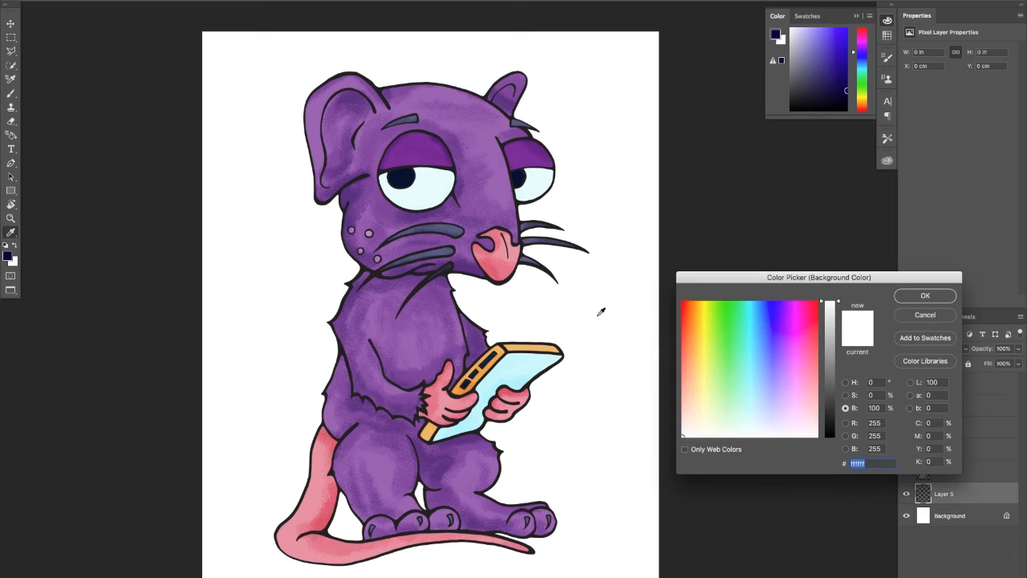
mouse_move(698, 329)
left_mouse_down()
mouse_move(699, 300)
mouse_move(705, 311)
left_mouse_up()
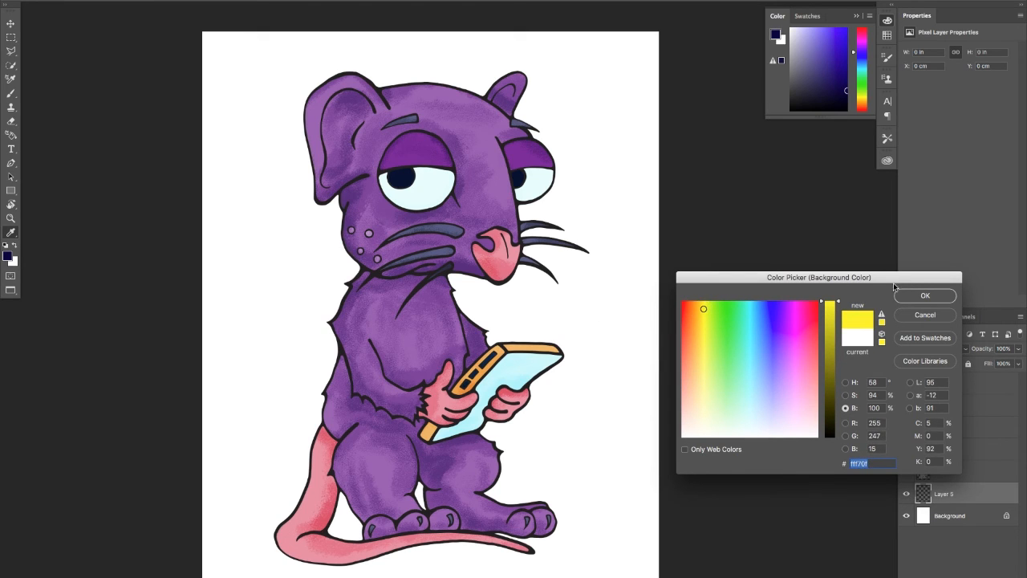
left_click(911, 294)
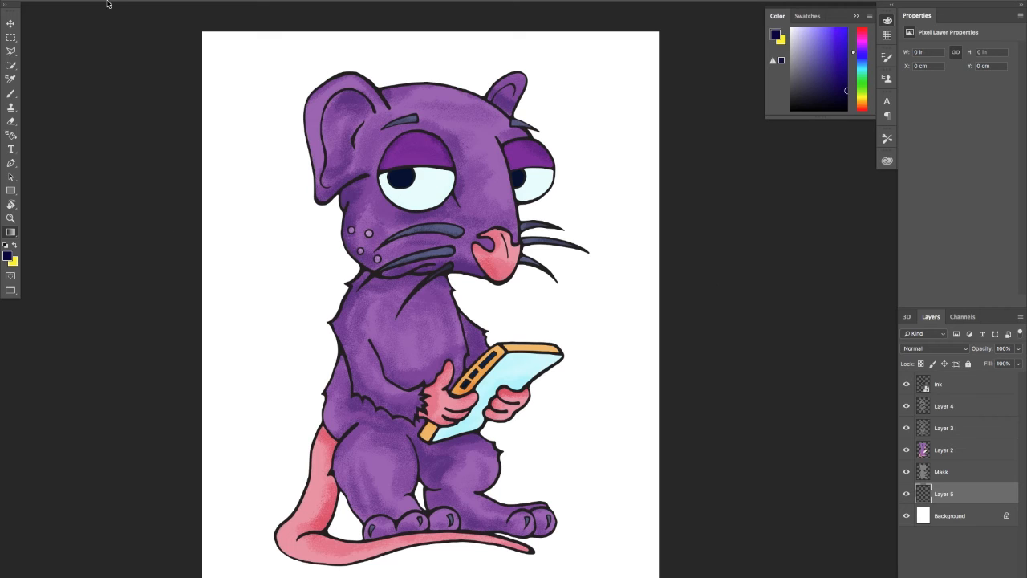
Fill Layer 5 with a radial gradient, swap the two colours and redraw it with yellow in the centre fading to navy
left_click_drag(358, 312, 11, 320)
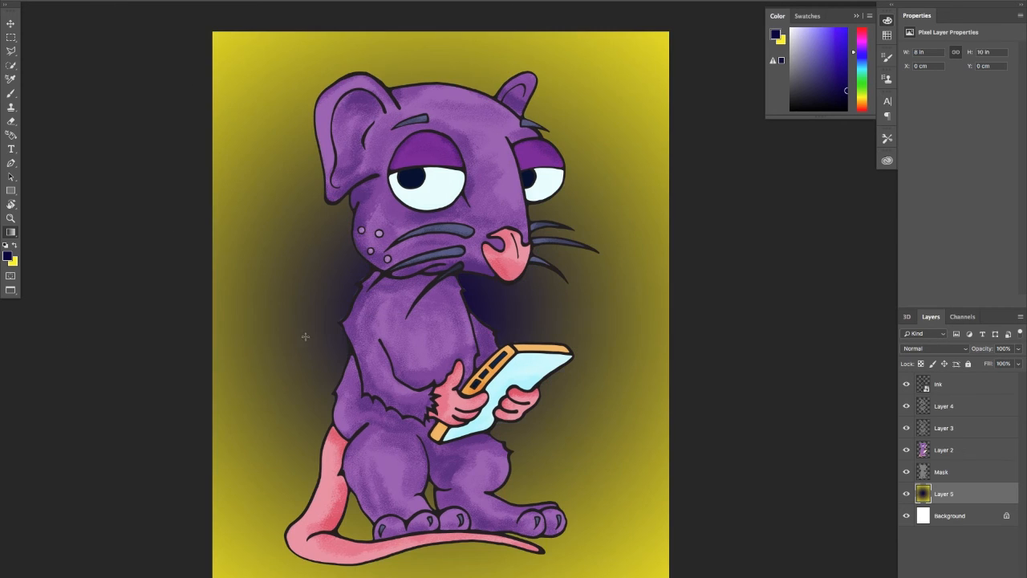
left_click(15, 247)
left_click_drag(409, 321, 33, 324)
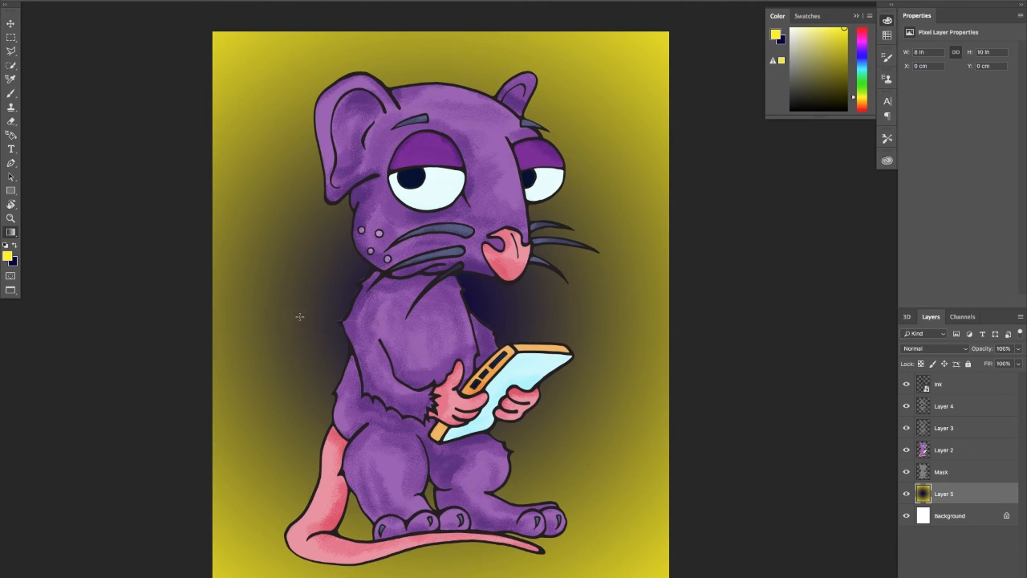
left_click_drag(435, 346, 405, 238)
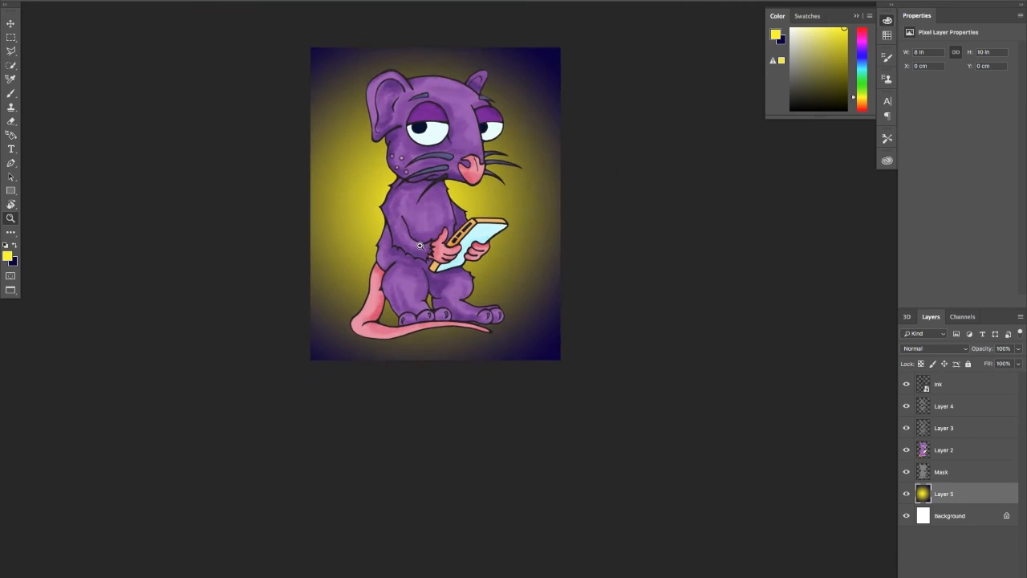
Redraw the radial gradient from several start points, ending with the yellow glow behind the rat's head and navy along the bottom edge
left_click_drag(436, 197, 407, 253)
left_click_drag(474, 145, 522, 112)
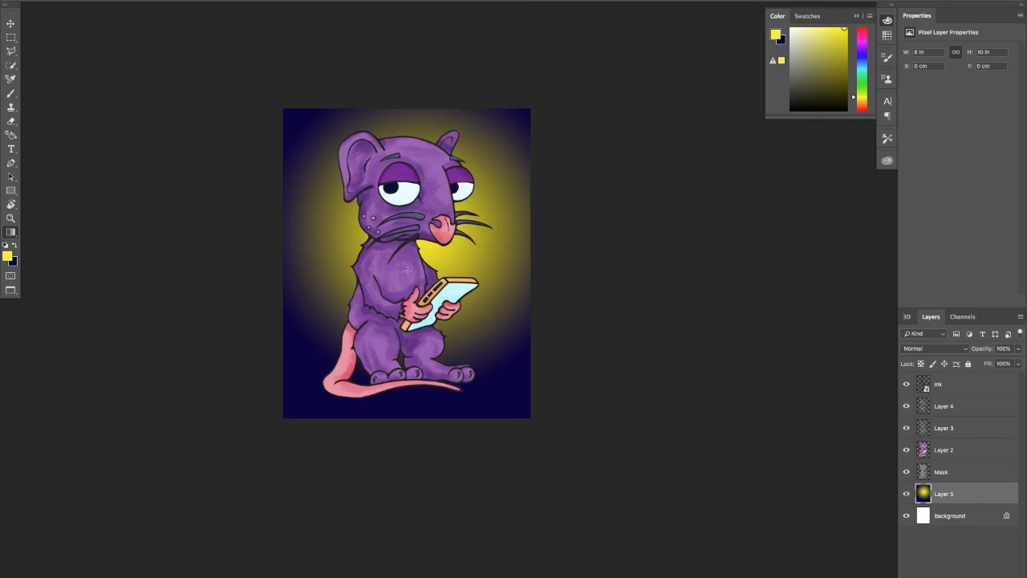
left_click_drag(417, 244, 523, 104)
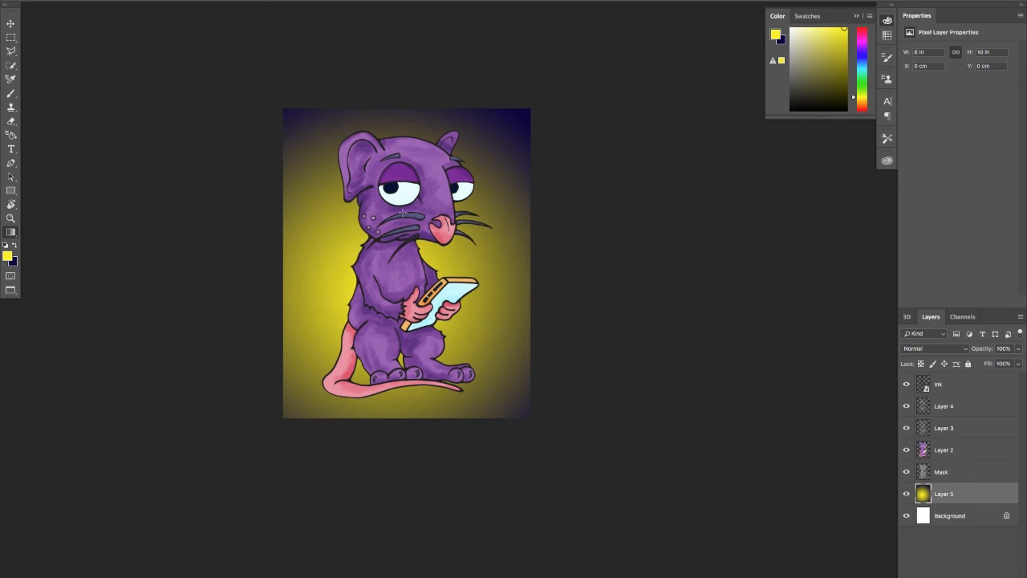
left_click_drag(414, 188, 523, 389)
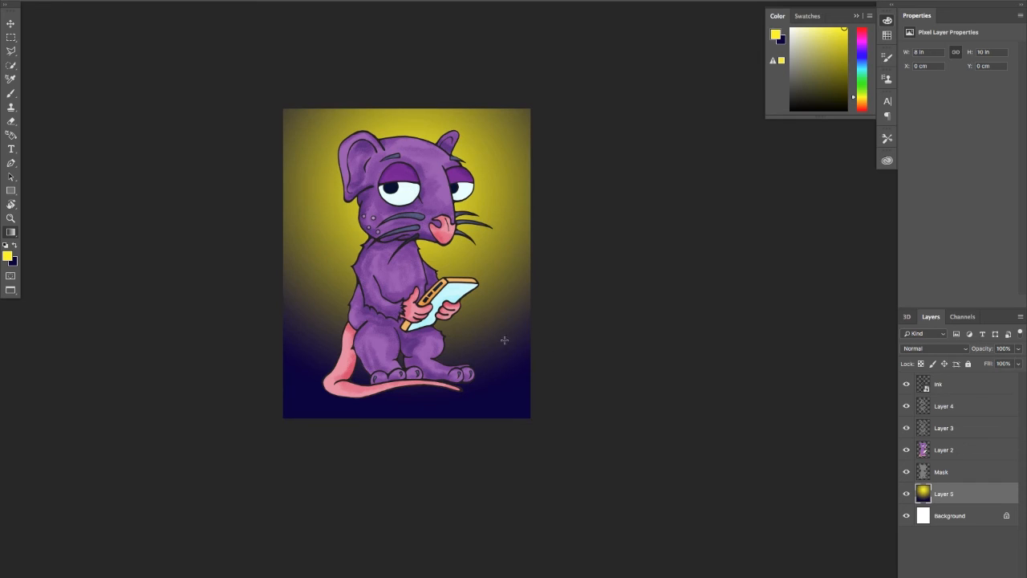
left_click_drag(400, 217, 537, 363)
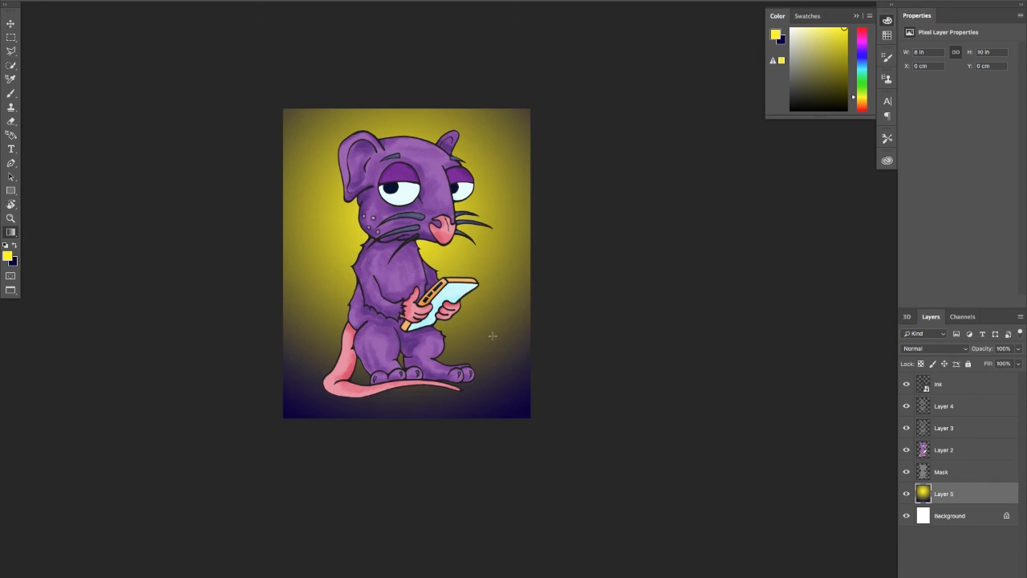
left_click_drag(402, 198, 516, 404)
left_click_drag(411, 197, 530, 423)
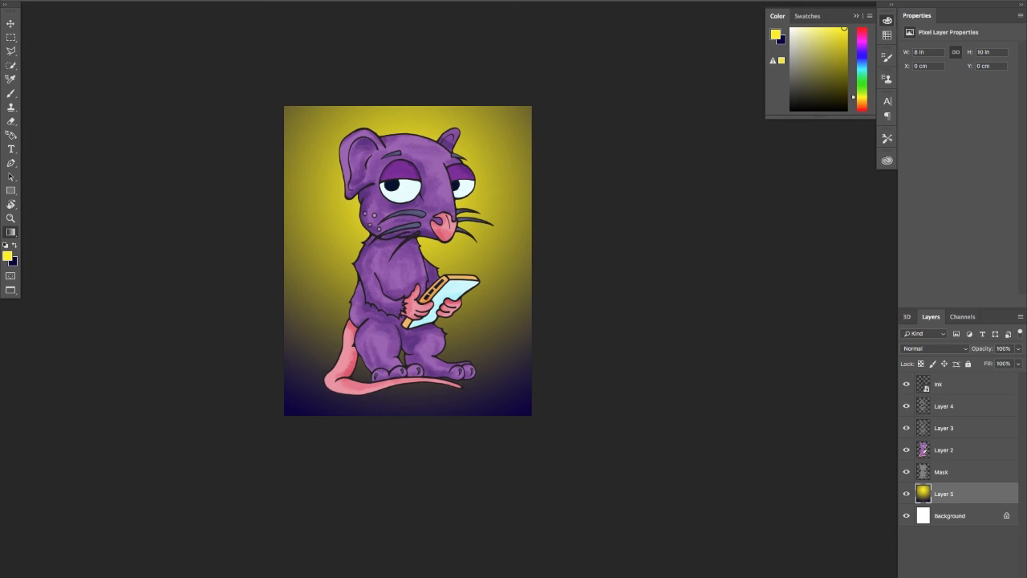
Add a new layer above the gradient layer and set the foreground colour to dark red, hex 4b1818
left_click(996, 576)
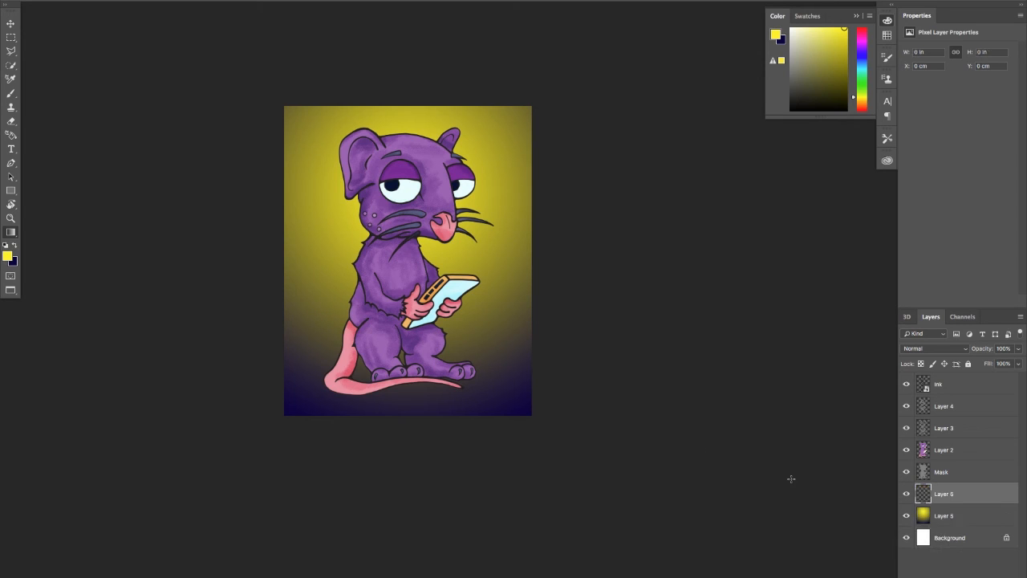
left_click(7, 257)
left_click(832, 404)
left_click_drag(810, 402, 817, 344)
left_click(831, 395)
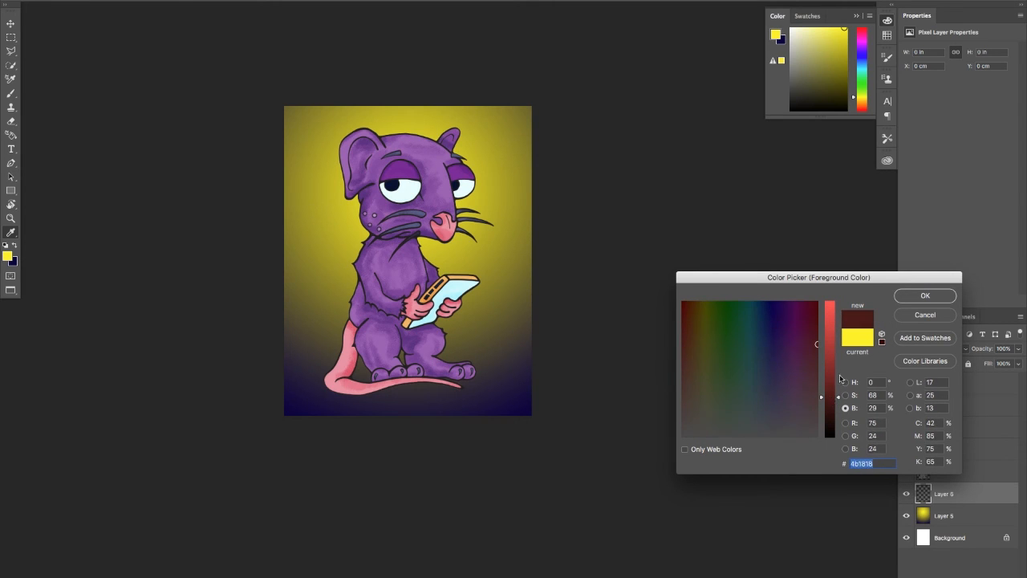
left_click(924, 296)
Choose the Hard Round Pressure Size preset for the Brush tool
key("b")
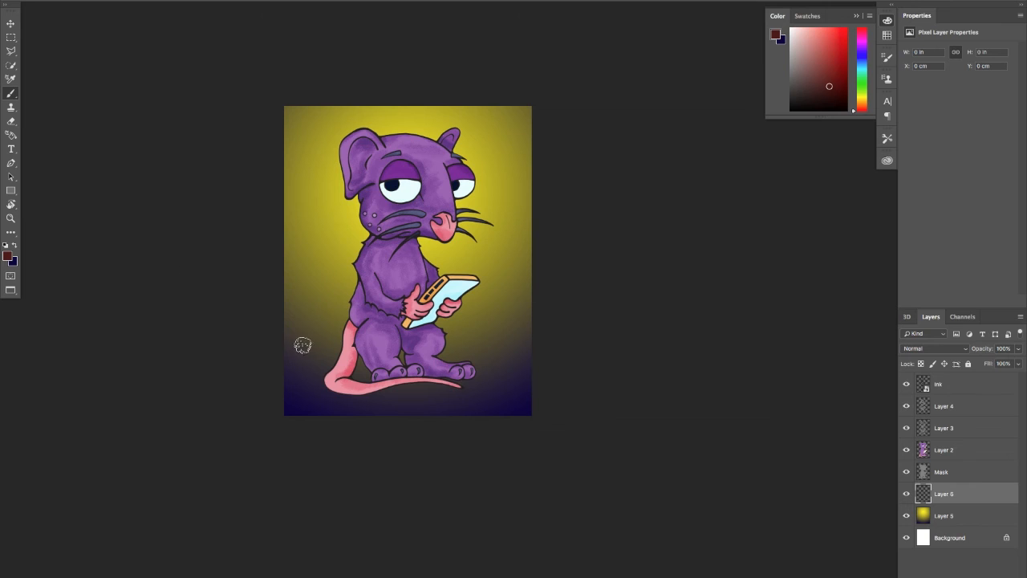
left_click(36, 1)
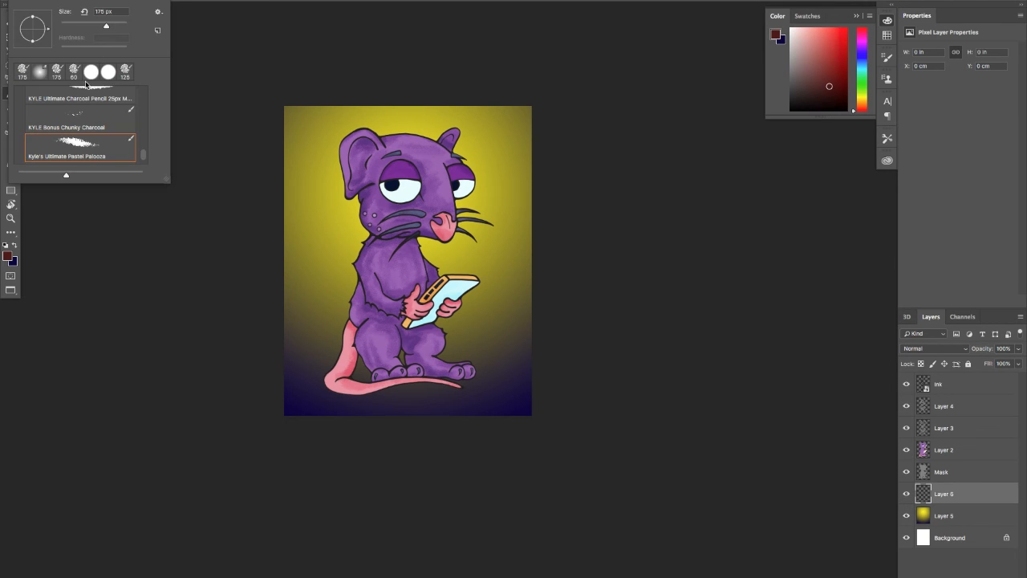
scroll(142, 144, "up", 6)
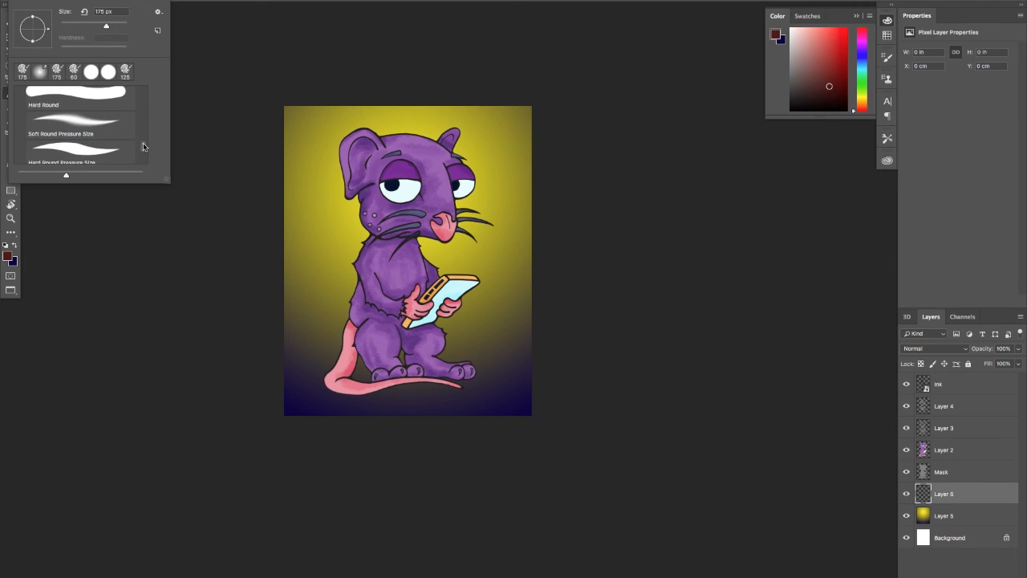
scroll(84, 136, "up", 2)
scroll(84, 137, "down", 10)
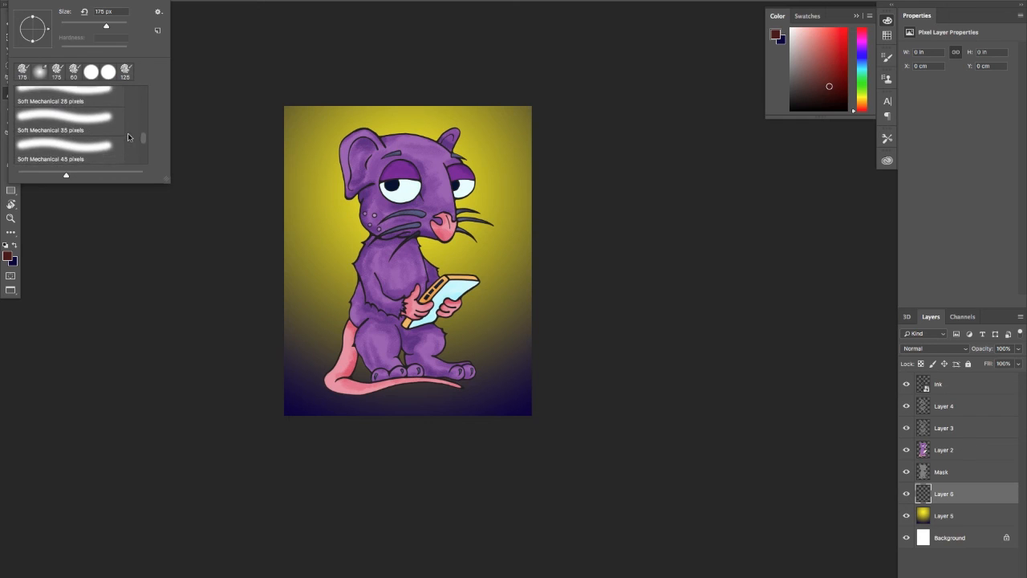
scroll(143, 140, "down", 5)
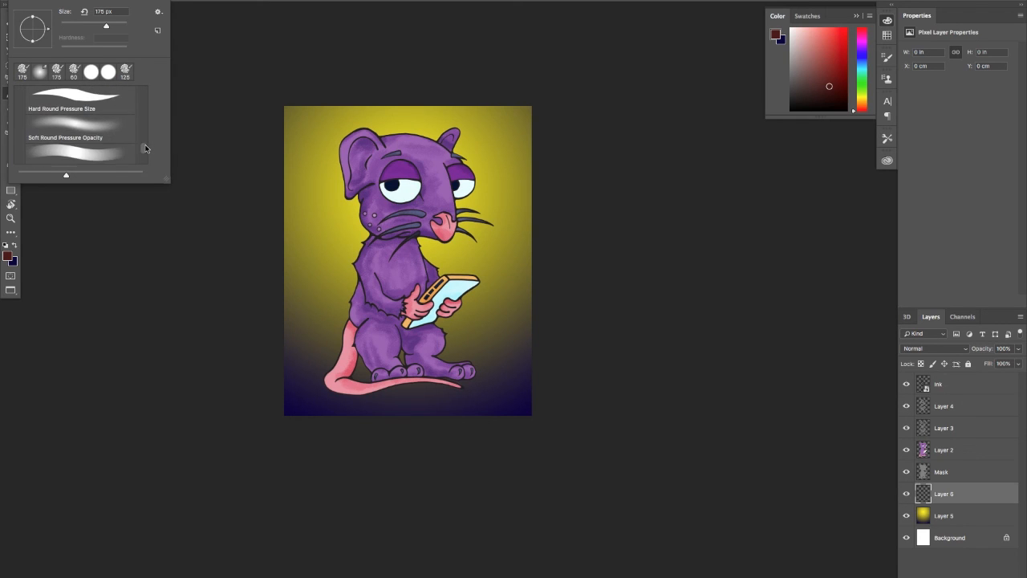
left_click(97, 120)
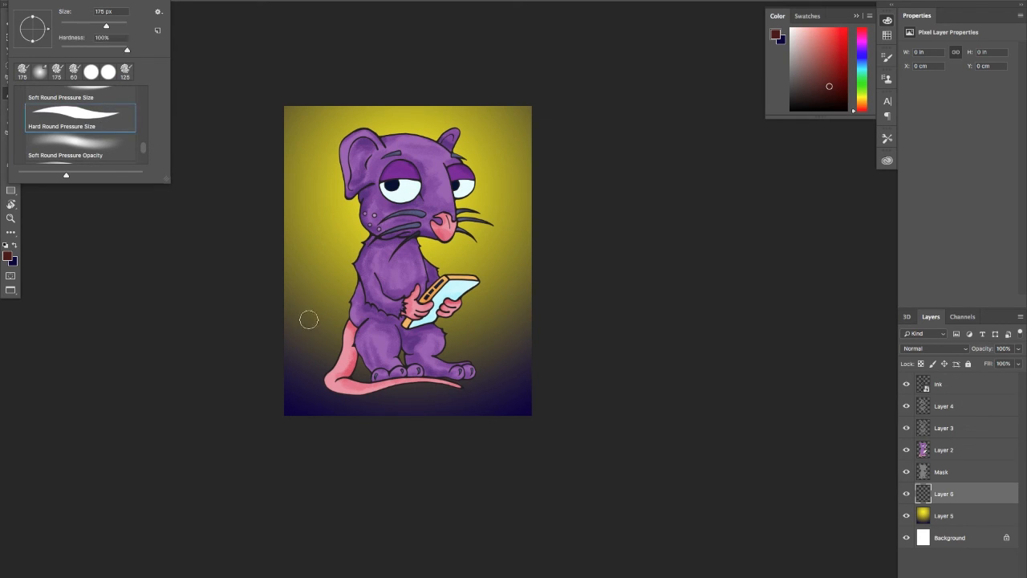
Paint a wavy dark red hill line behind the rat and fill the ground below it solid on Layer 6
left_click_drag(281, 326, 371, 329)
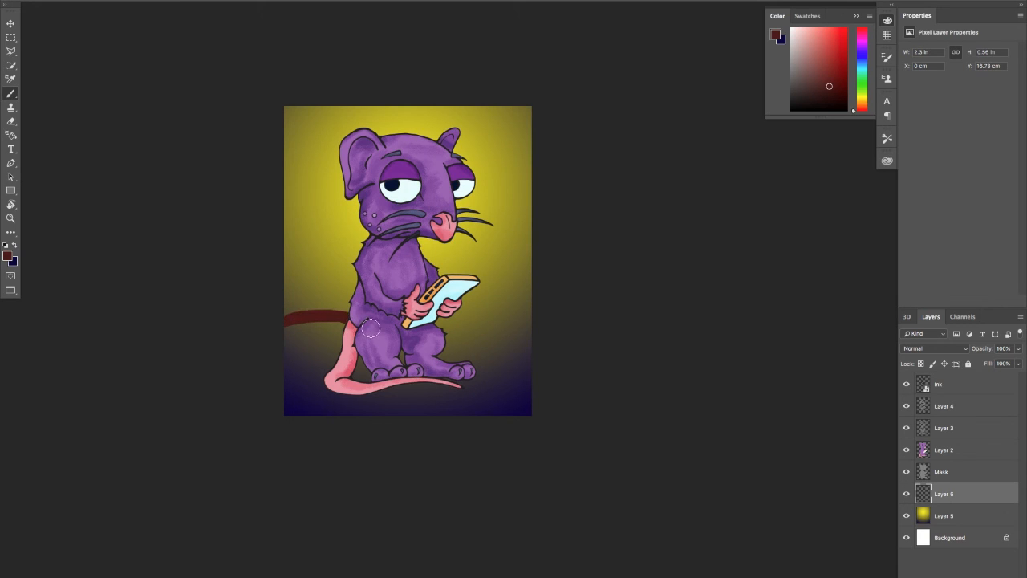
left_click_drag(265, 305, 314, 313)
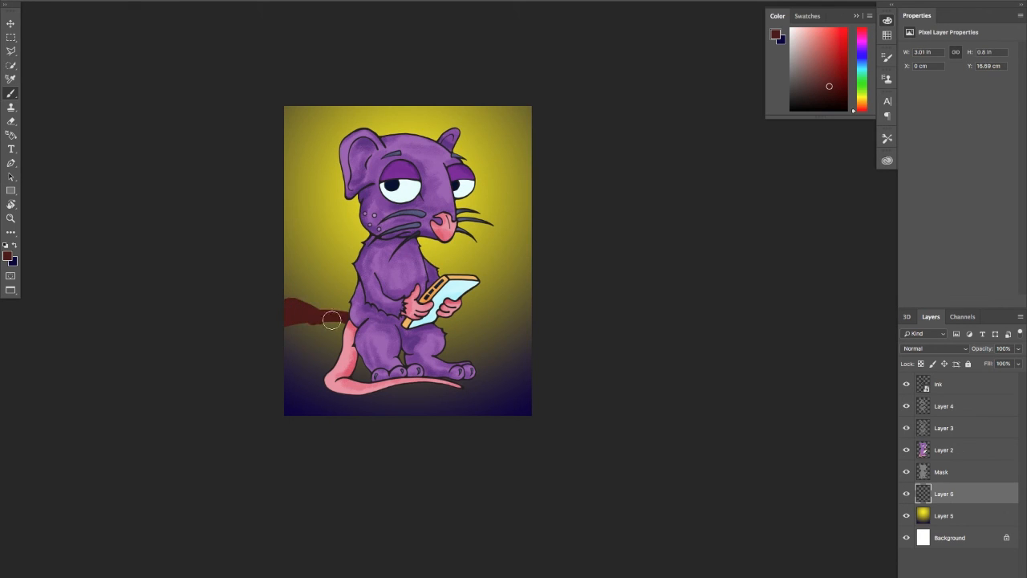
mouse_move(445, 340)
left_mouse_down()
mouse_move(499, 346)
mouse_move(475, 342)
mouse_move(507, 336)
mouse_move(478, 342)
mouse_move(538, 347)
mouse_move(494, 356)
mouse_move(543, 365)
mouse_move(293, 325)
mouse_move(286, 344)
mouse_move(350, 344)
mouse_move(279, 386)
mouse_move(299, 401)
mouse_move(467, 362)
mouse_move(433, 379)
mouse_move(444, 354)
left_mouse_up()
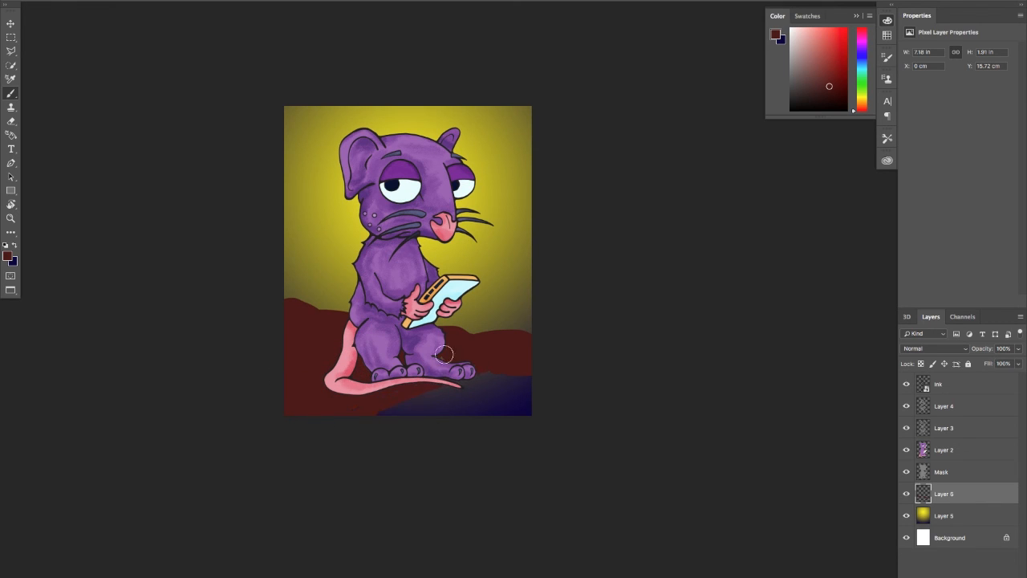
mouse_move(431, 405)
left_mouse_down()
mouse_move(479, 421)
mouse_move(534, 417)
mouse_move(366, 421)
left_mouse_up()
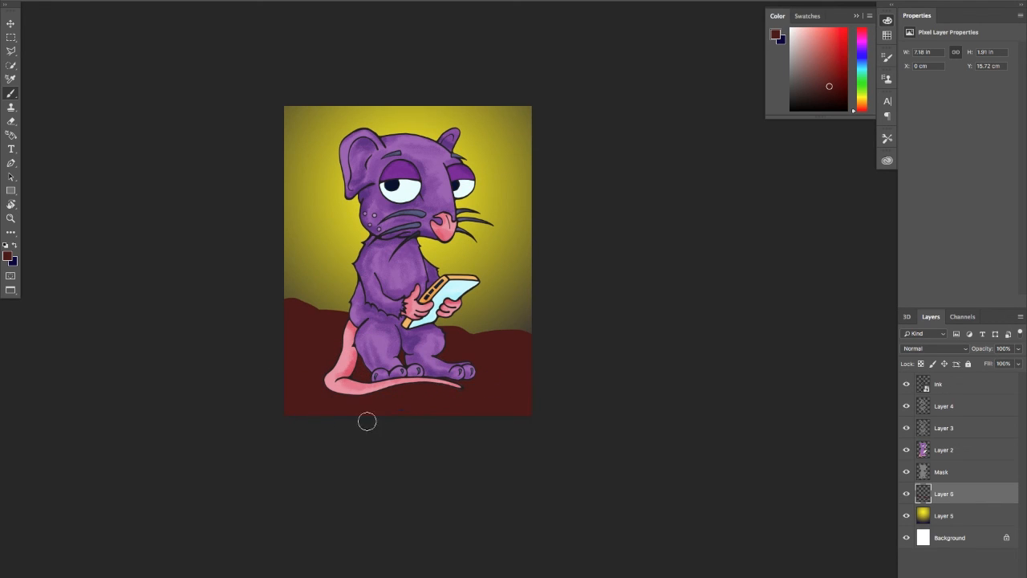
Examine the colour edges around the rat's foot and tail tip up close on Layer 2, and reselect Layer 6
key("z")
left_click_drag(498, 381, 551, 394)
key("b")
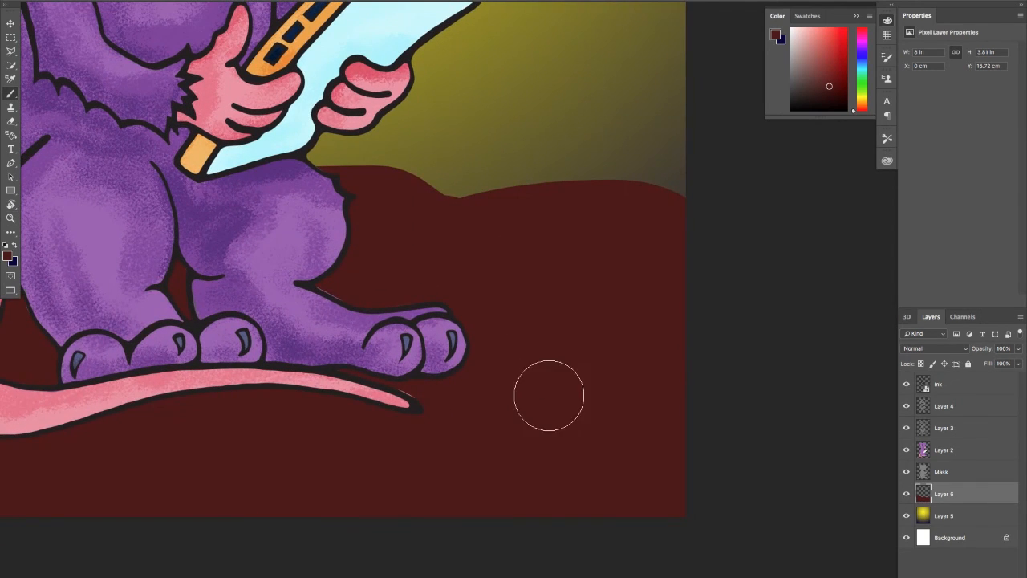
left_click(924, 452)
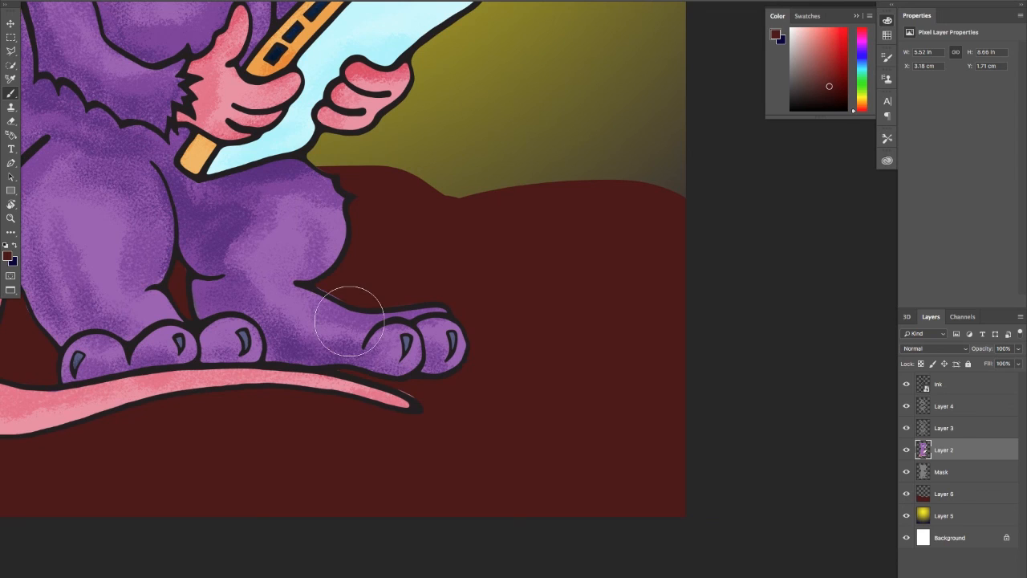
key("bracketleft")
key("bracketleft")
key("bracketleft")
key("bracketleft")
key("bracketleft")
key("bracketright")
key("bracketright")
key("bracketright")
key("bracketright")
key("bracketright")
left_click(949, 494)
key("z")
mouse_move(478, 355)
left_mouse_down()
mouse_move(320, 196)
mouse_move(354, 245)
left_mouse_up()
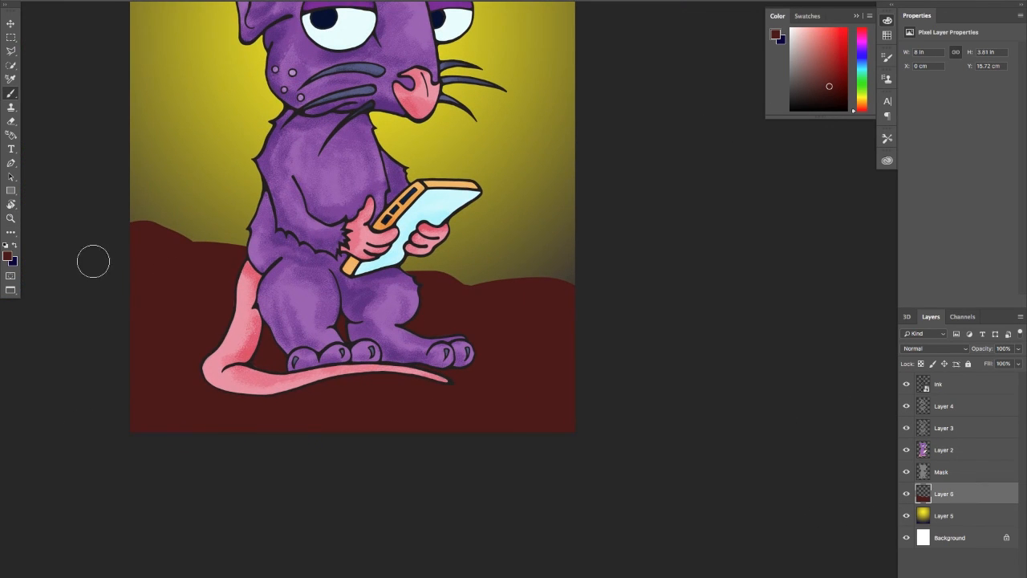
Reset the colours to default and set the foreground to a neutral grey with 50% brightness
left_click(6, 247)
left_click(8, 256)
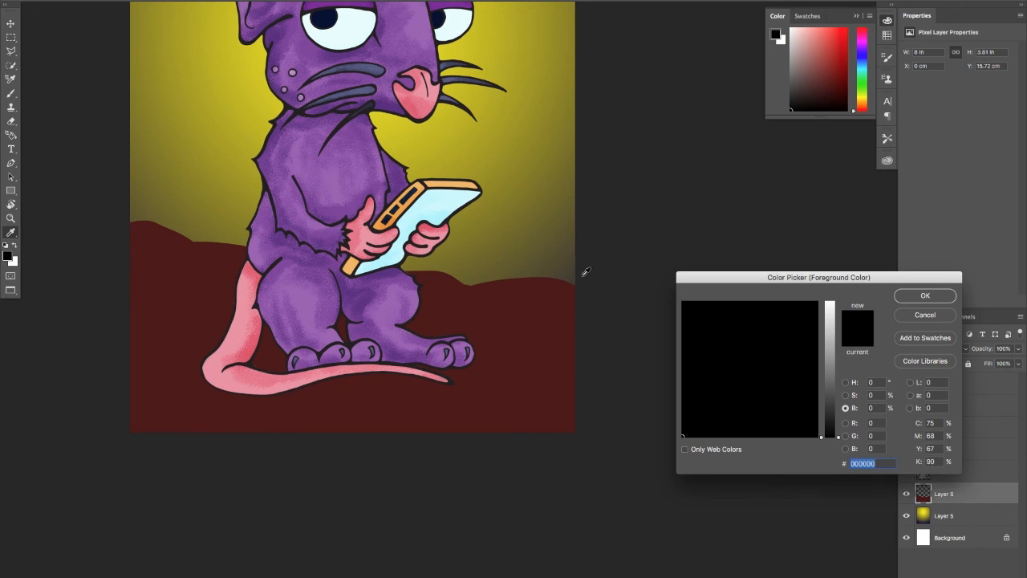
type("50")
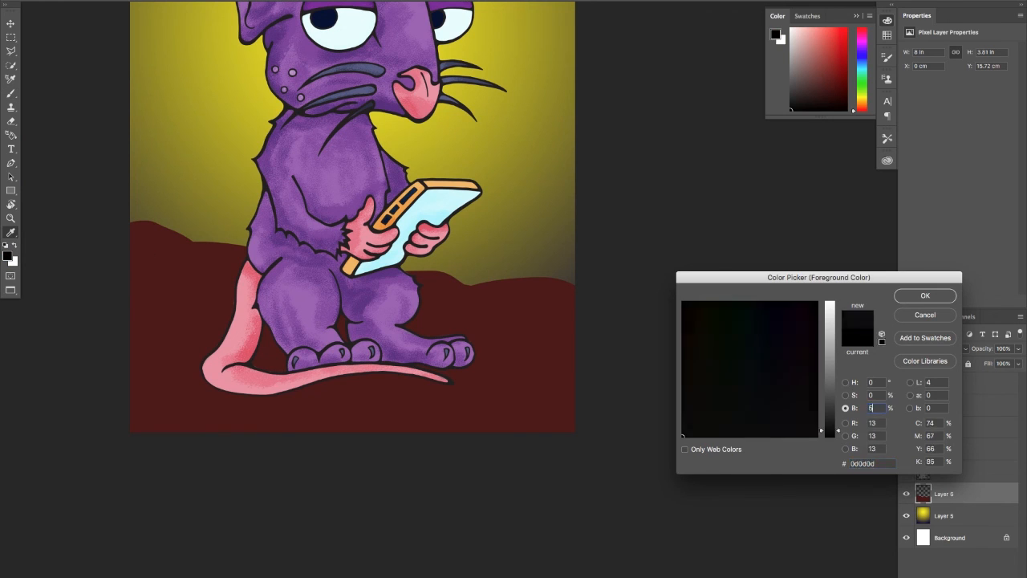
left_click(925, 296)
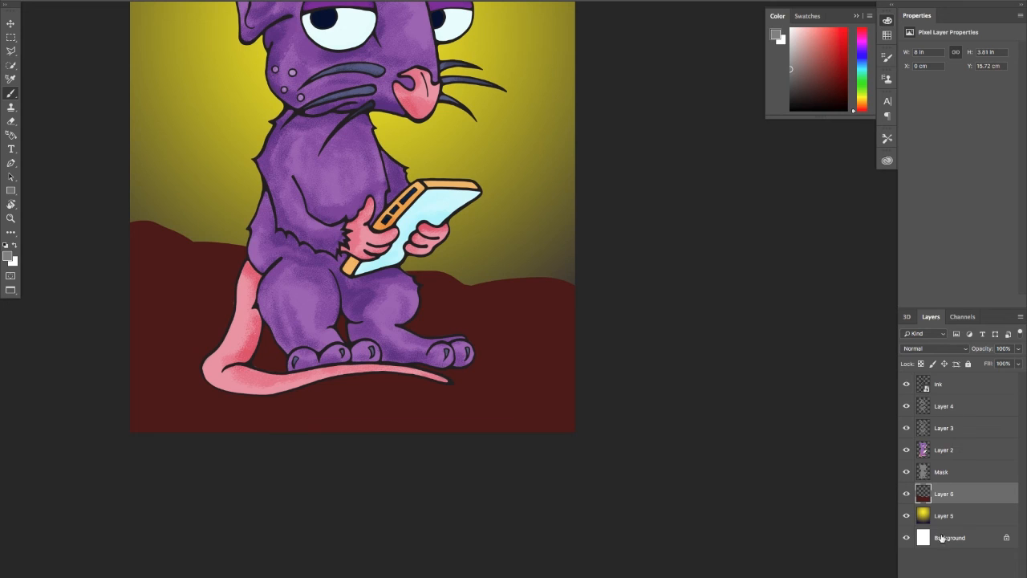
Add a new layer above the dark red ground and set its blend mode to Color Burn
left_click(989, 576)
left_click(956, 350)
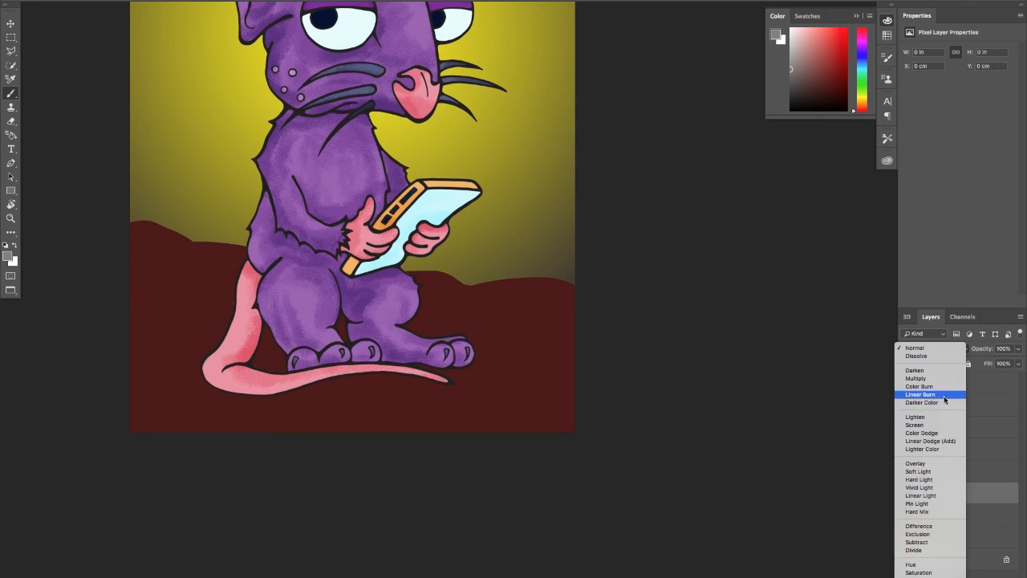
left_click(937, 390)
Paint a shadow patch beside the rat's front foot and lower the shadow layer's opacity to 45%
left_click_drag(467, 388, 531, 386)
left_click(1018, 349)
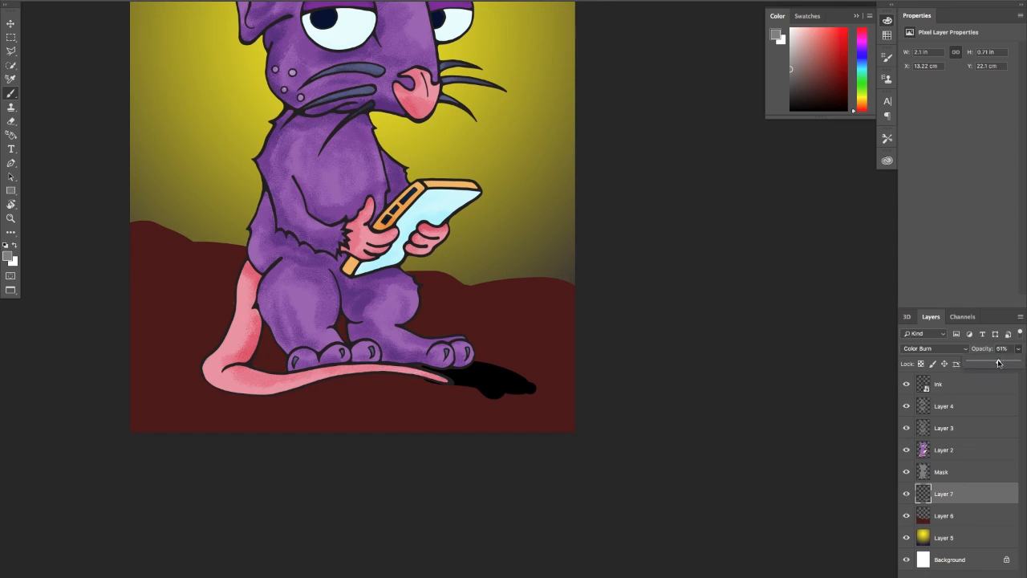
left_click_drag(995, 363, 987, 365)
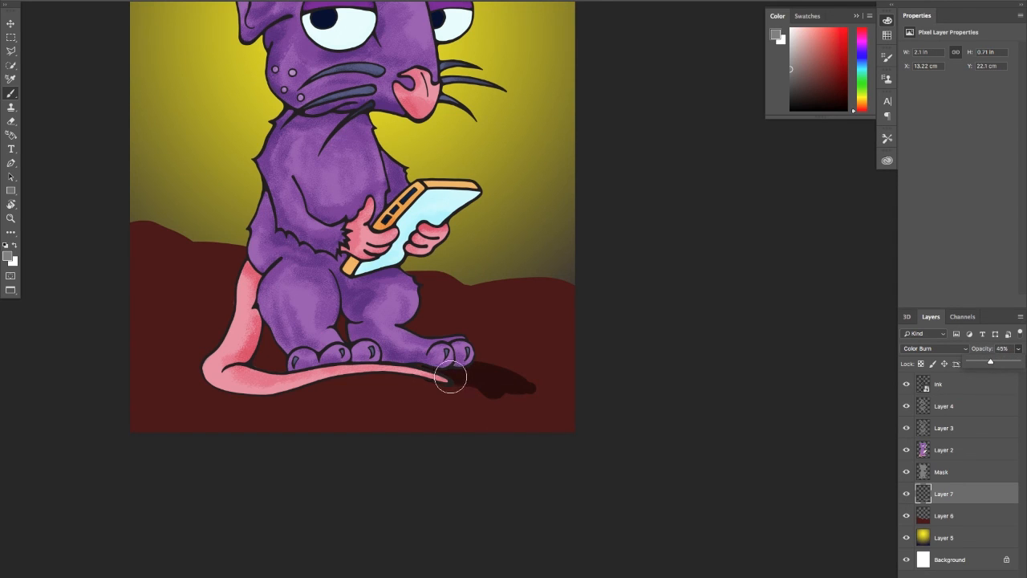
Paint the cast shadow under the rat's feet and tail, filling the ground down to the canvas's lower edge
mouse_move(450, 375)
left_mouse_down()
mouse_move(576, 394)
mouse_move(487, 381)
mouse_move(410, 386)
mouse_move(385, 391)
left_mouse_up()
mouse_move(353, 343)
left_mouse_down()
mouse_move(242, 328)
mouse_move(218, 386)
mouse_move(272, 302)
mouse_move(253, 312)
mouse_move(256, 351)
mouse_move(287, 365)
mouse_move(403, 359)
mouse_move(390, 375)
mouse_move(255, 389)
mouse_move(370, 398)
mouse_move(411, 388)
mouse_move(371, 388)
mouse_move(447, 385)
mouse_move(566, 421)
left_mouse_up()
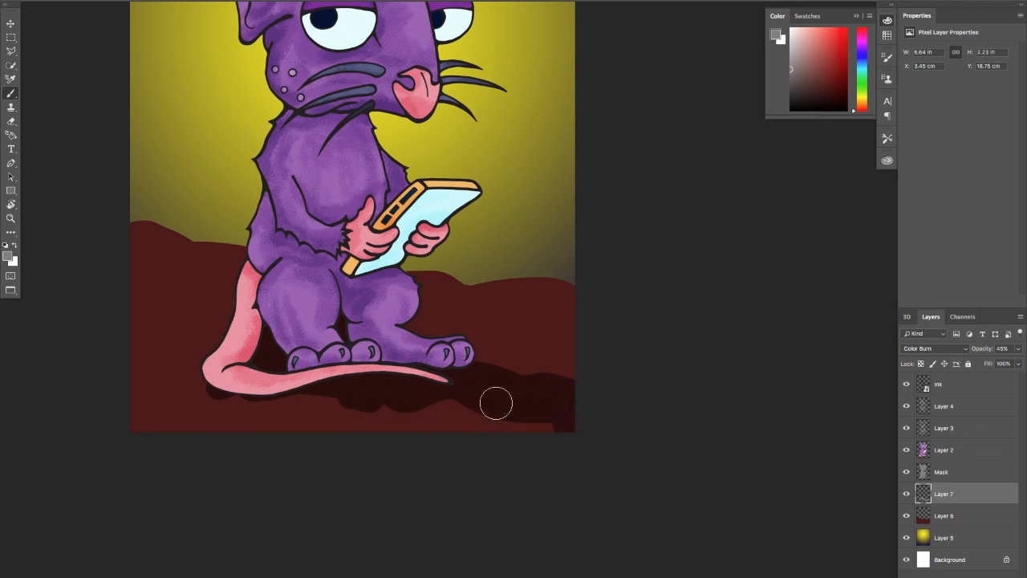
mouse_move(361, 396)
left_mouse_down()
mouse_move(230, 395)
mouse_move(191, 457)
mouse_move(201, 417)
mouse_move(216, 412)
mouse_move(315, 402)
mouse_move(494, 422)
left_mouse_up()
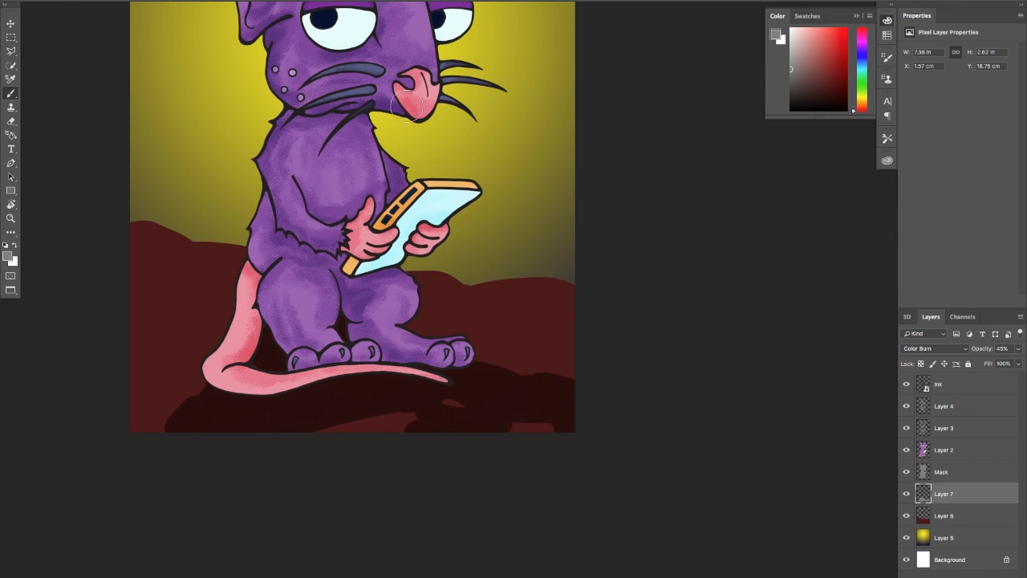
mouse_move(228, 426)
left_mouse_down()
mouse_move(183, 425)
mouse_move(148, 449)
mouse_move(478, 427)
left_mouse_up()
scroll(298, 489, "up", 3)
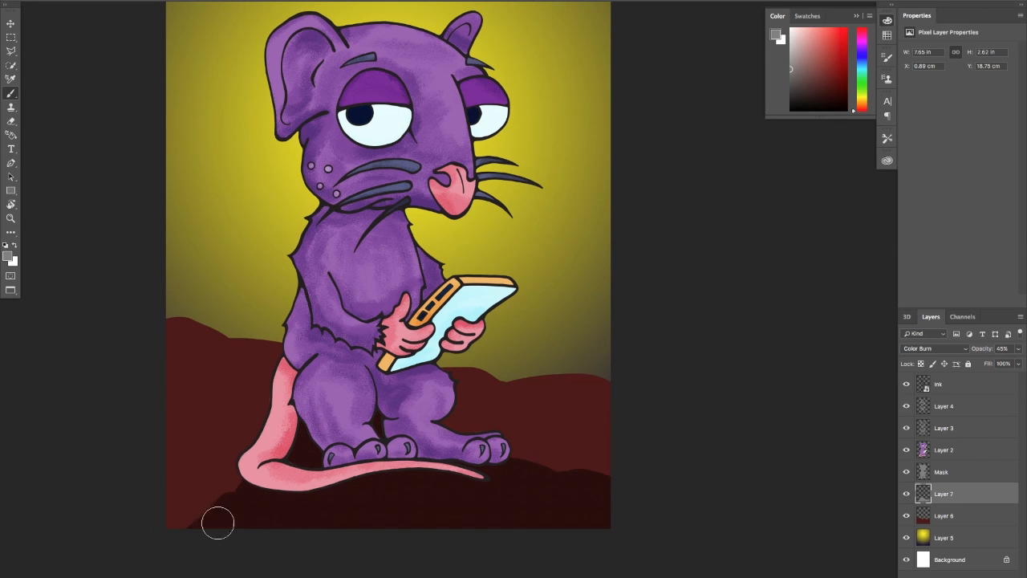
mouse_move(217, 523)
left_mouse_down()
mouse_move(154, 537)
mouse_move(408, 520)
left_mouse_up()
Switch the brush preset to Kyle's Ultimate Pastel Palooza
right_click(61, 18)
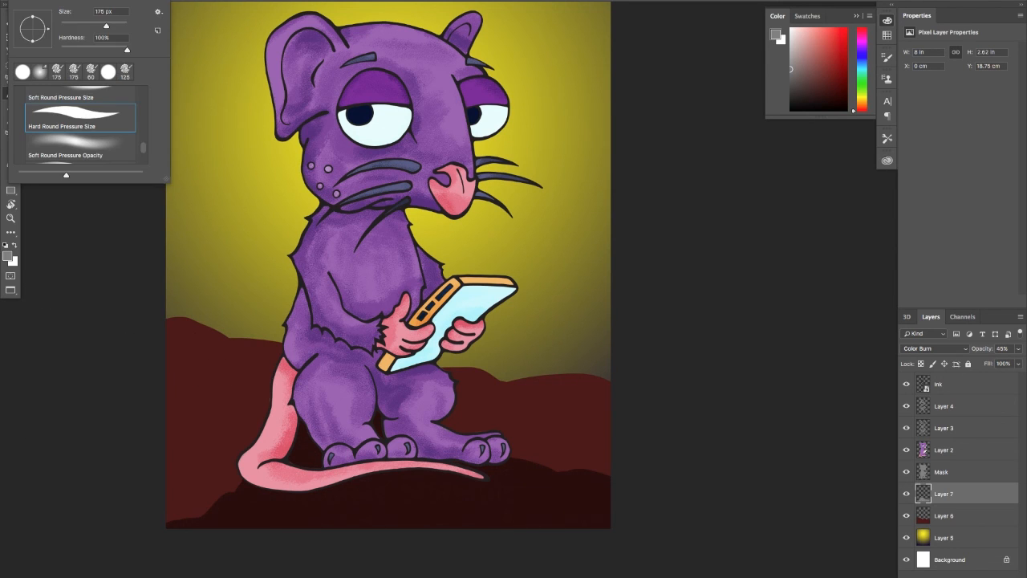
left_click_drag(142, 145, 144, 154)
left_click(112, 130)
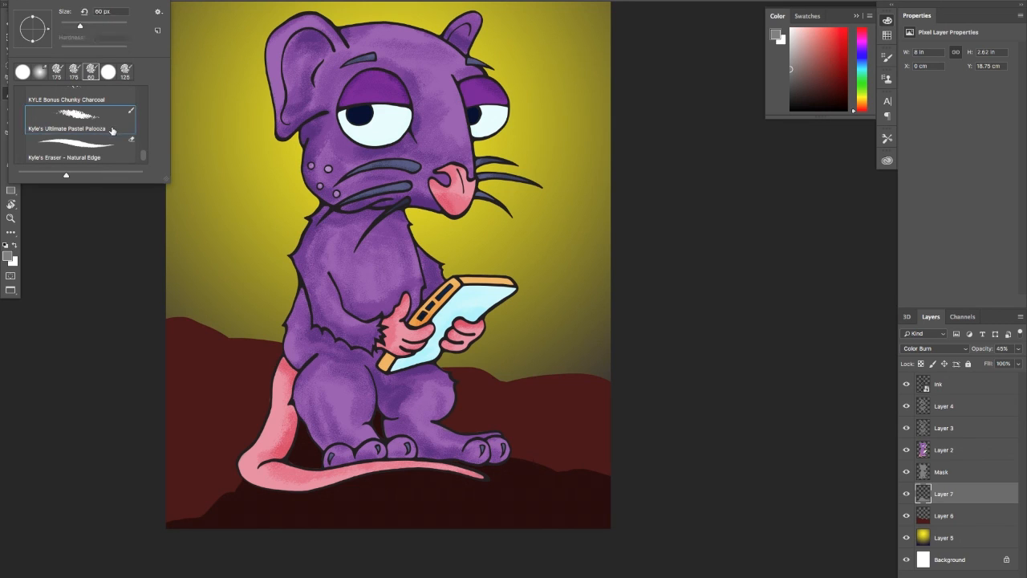
left_click(200, 419)
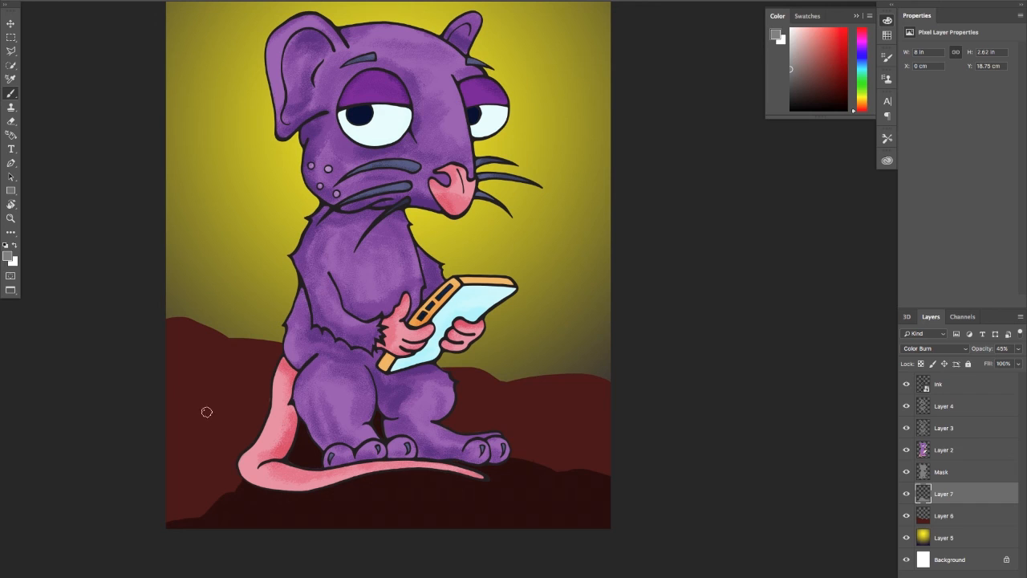
Enlarge the brush and dab textured shadow over the hill behind the rat and around the shadow edge beside the tail
key("]")
key("]")
key("]")
key("]")
key("]")
key("]")
key("]")
key("]")
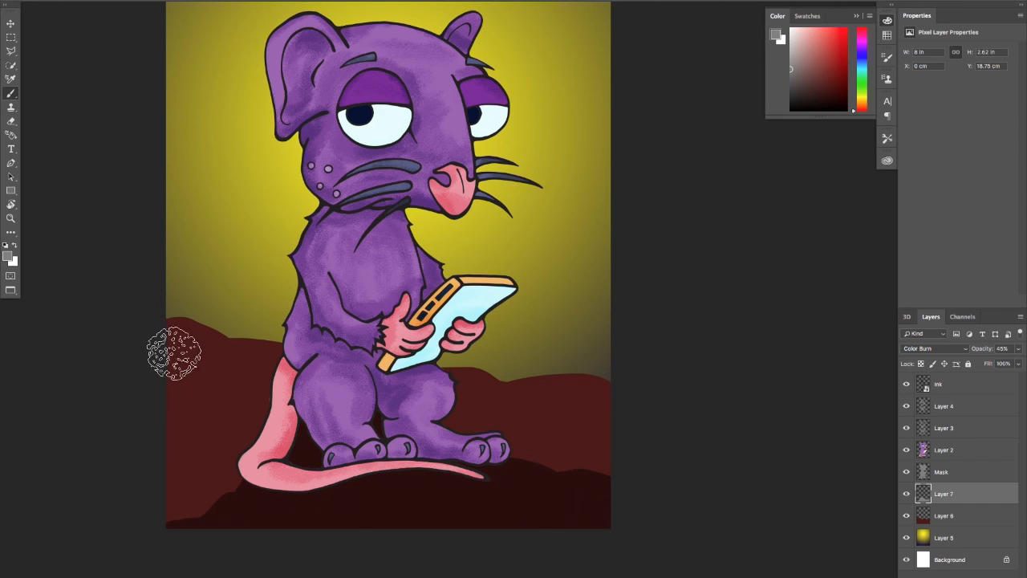
mouse_move(176, 347)
left_mouse_down()
mouse_move(208, 362)
mouse_move(186, 345)
mouse_move(233, 368)
mouse_move(197, 362)
mouse_move(170, 406)
left_mouse_up()
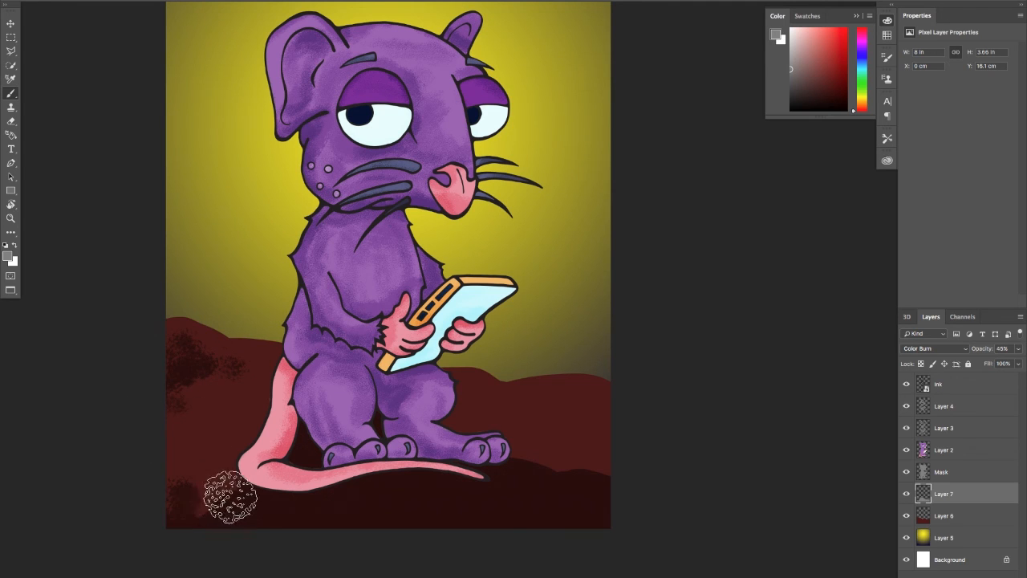
left_click_drag(250, 471, 200, 511)
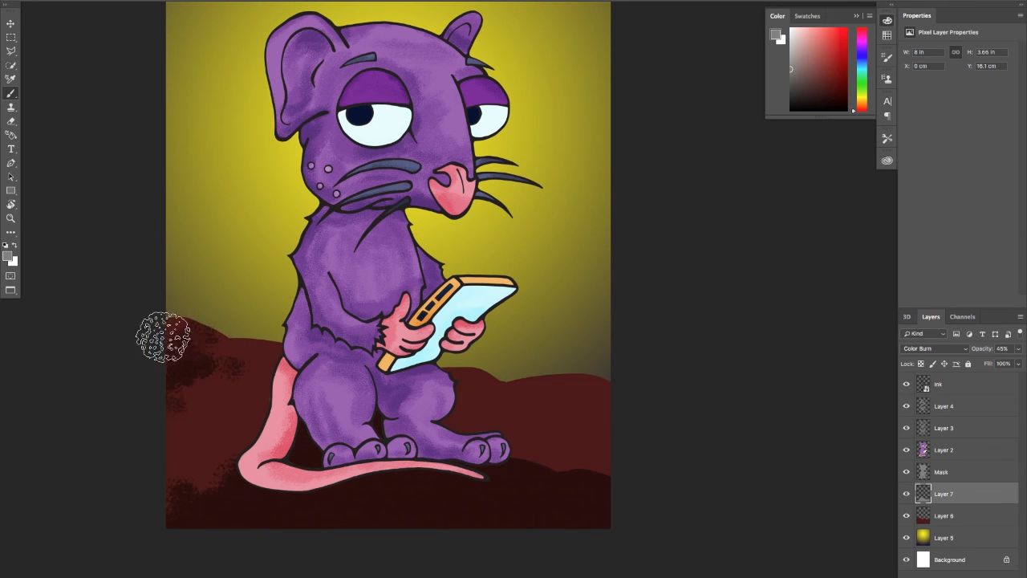
Shade the hills with more textured strokes on Layer 7 inside a selection of Layer 6's ground shape, and deselect
left_click(923, 516, "ctrl")
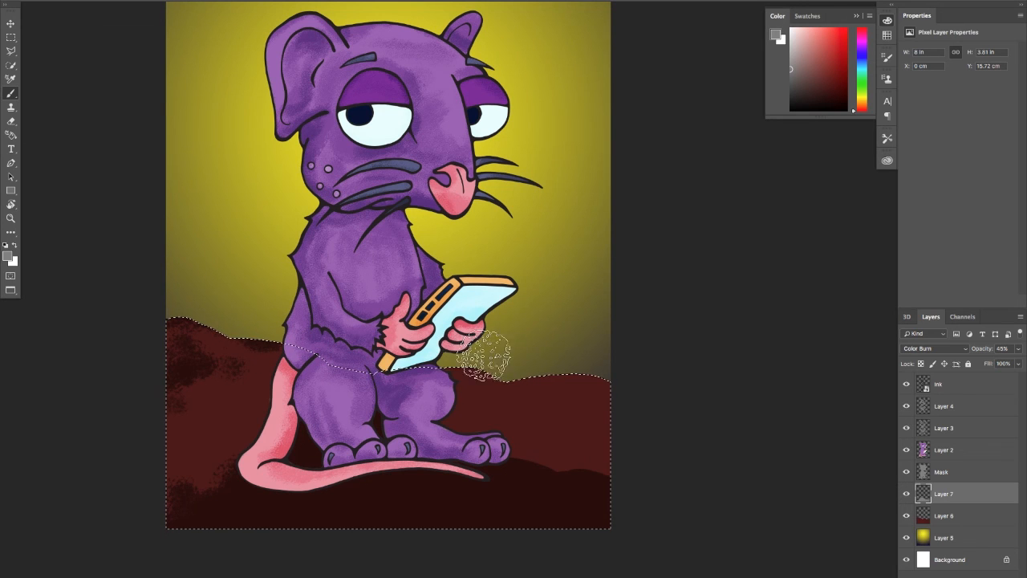
mouse_move(644, 384)
left_mouse_down()
mouse_move(620, 441)
mouse_move(549, 467)
mouse_move(620, 480)
mouse_move(484, 459)
mouse_move(569, 482)
mouse_move(520, 467)
mouse_move(467, 483)
mouse_move(239, 495)
mouse_move(463, 471)
mouse_move(472, 444)
mouse_move(447, 430)
mouse_move(415, 436)
mouse_move(556, 470)
mouse_move(310, 425)
left_mouse_up()
mouse_move(235, 397)
left_mouse_down()
mouse_move(265, 411)
mouse_move(277, 391)
mouse_move(184, 413)
mouse_move(253, 417)
left_mouse_up()
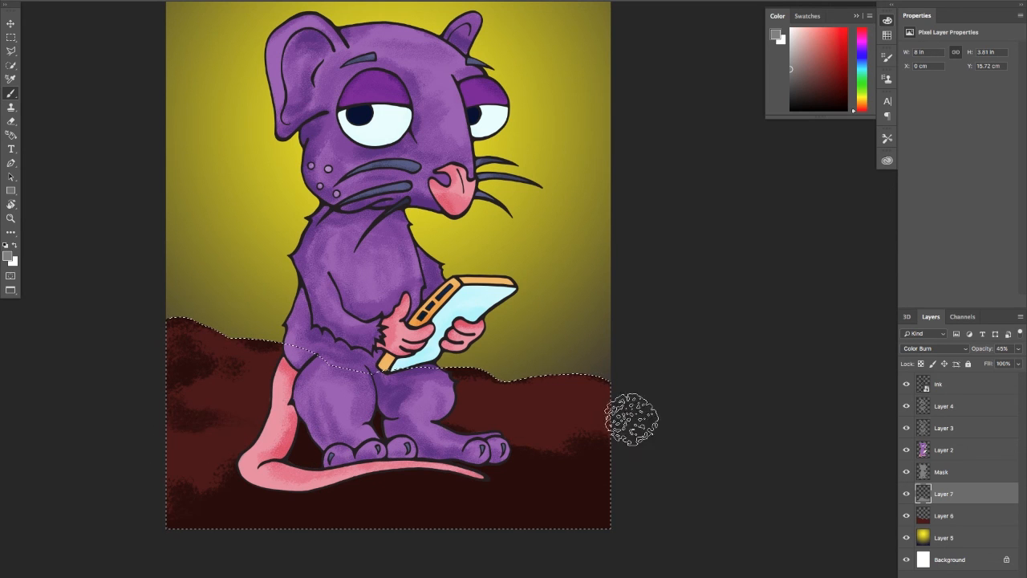
key("z")
key("super+d")
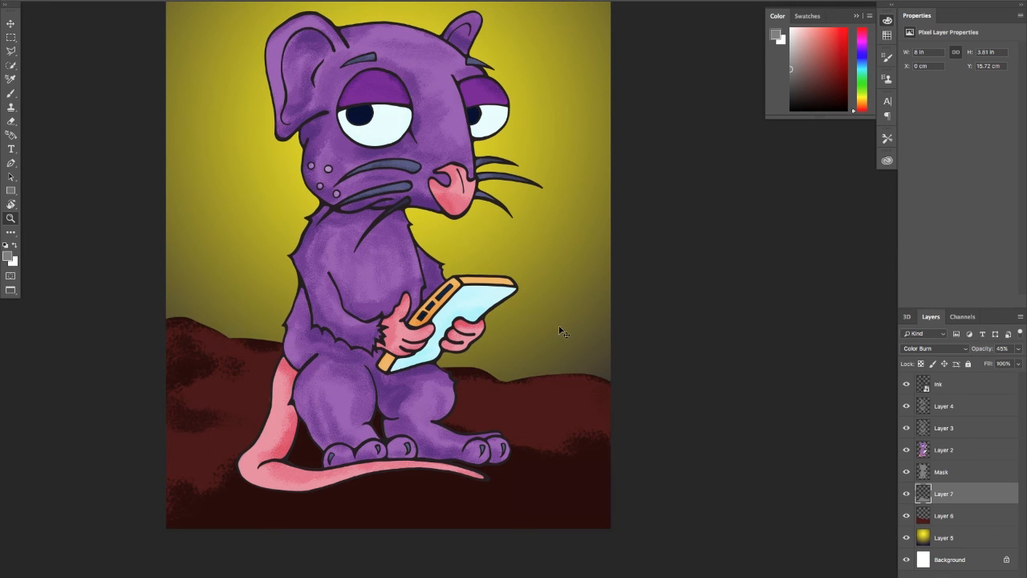
left_click(557, 302, "alt")
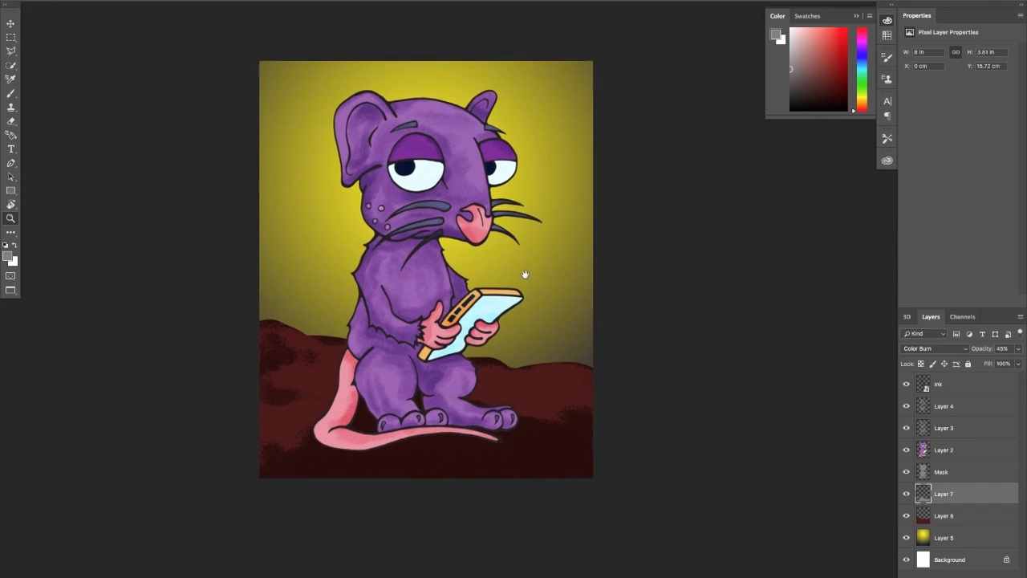
mouse_move(566, 279)
left_mouse_down()
mouse_move(566, 266)
mouse_move(580, 278)
left_mouse_up()
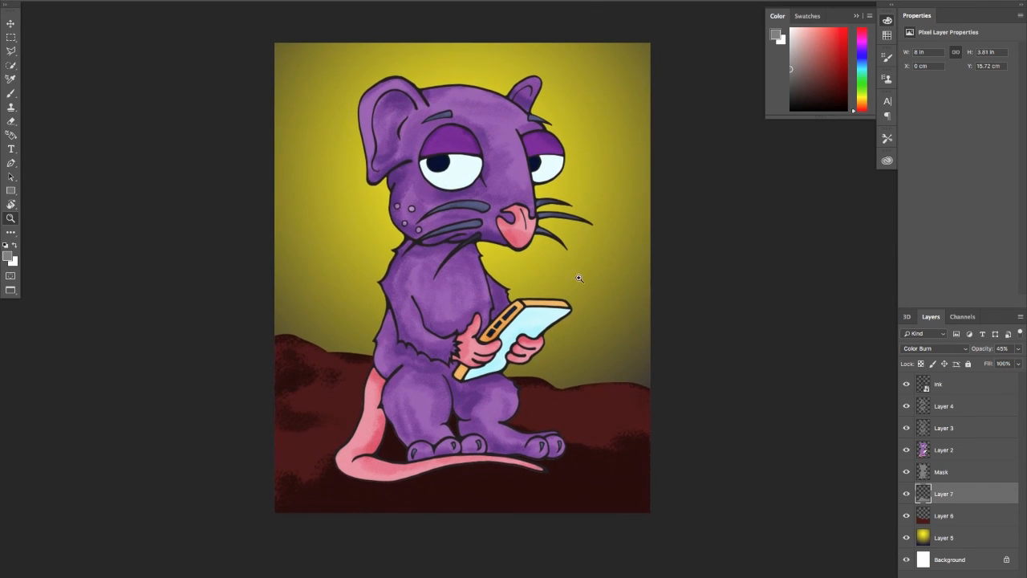
key("b")
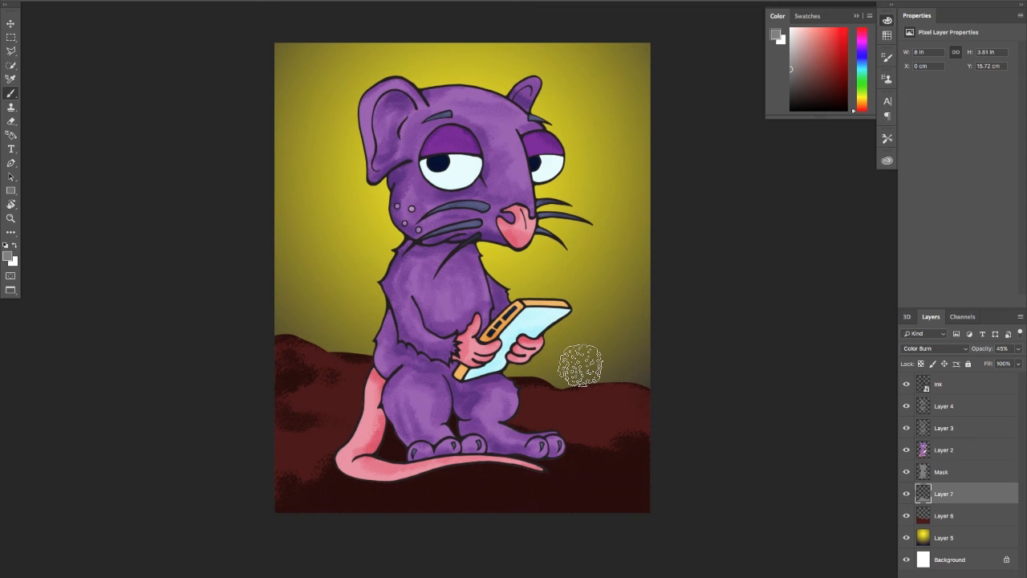